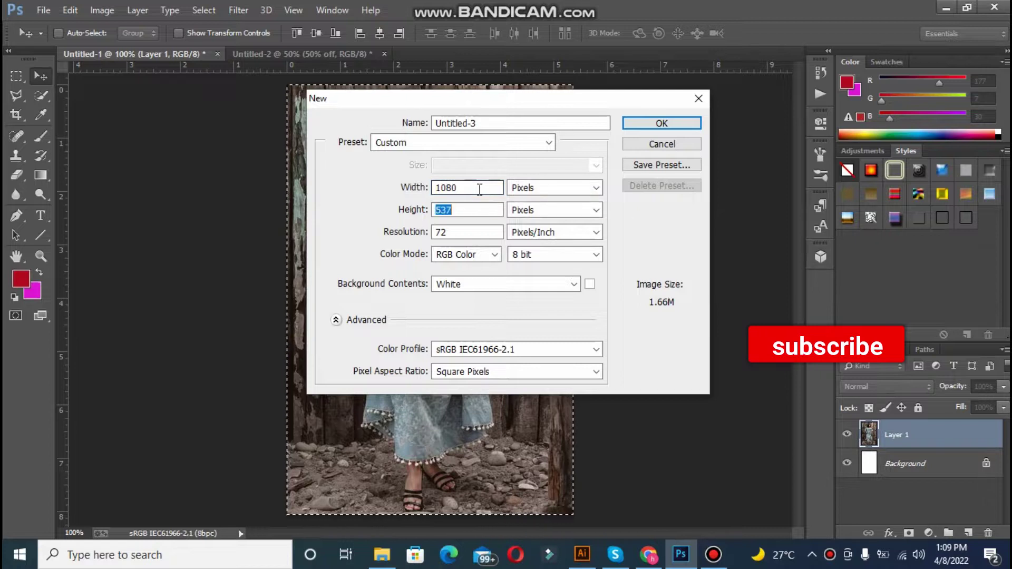
# Create a new document 1080 pixels wide and 1080 pixels high at a resolution of 300 pixels/inch.
pyautogui.press('BackSpace')
pyautogui.write('1080')
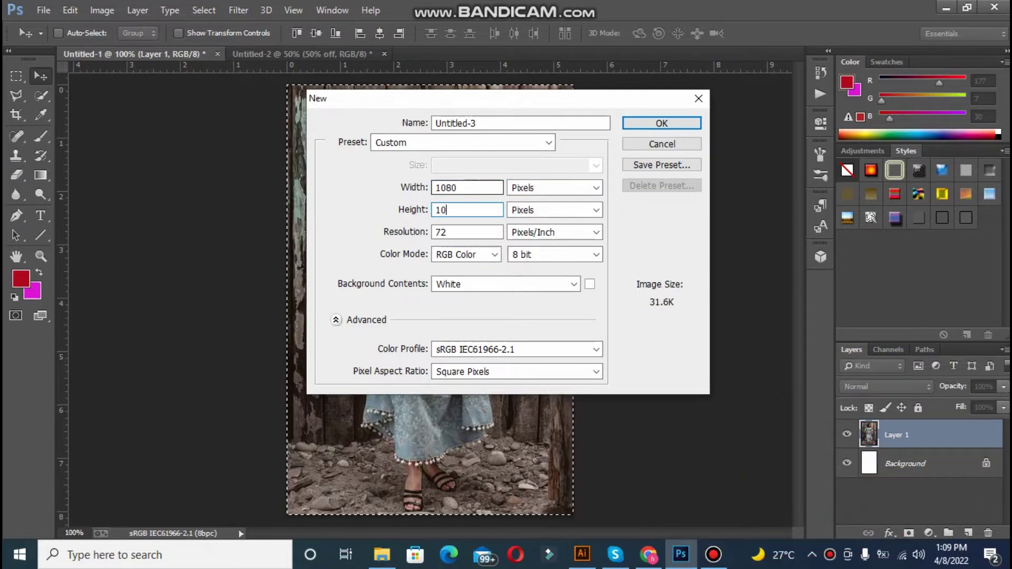
pyautogui.click(470, 231)
pyautogui.press('BackSpace')
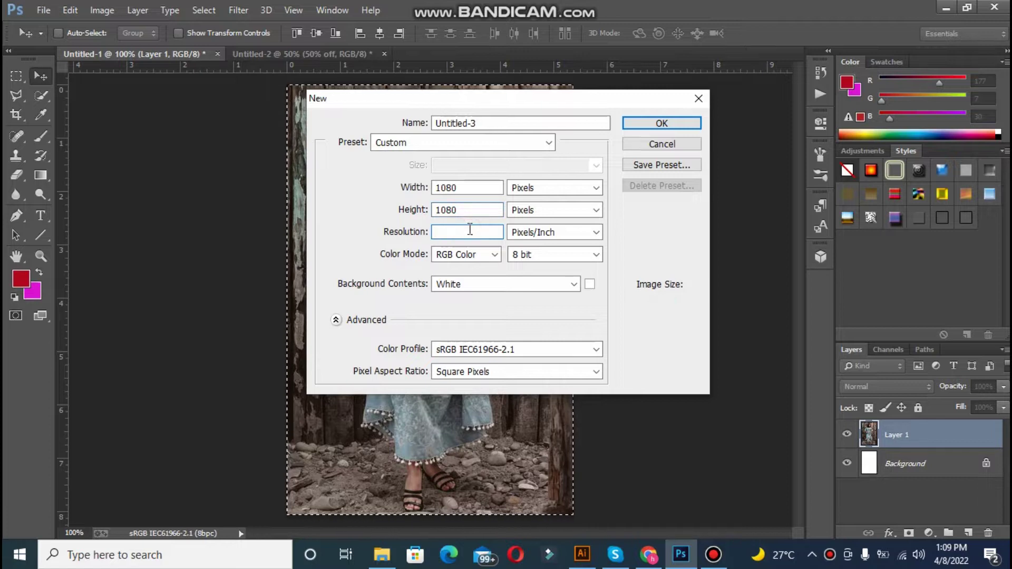
pyautogui.write('300')
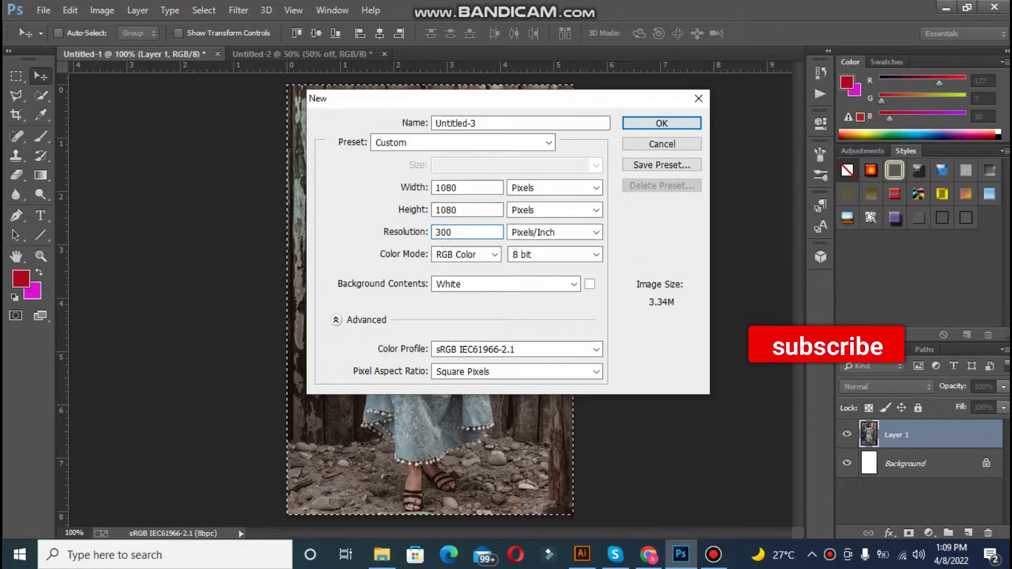
pyautogui.click(644, 123)
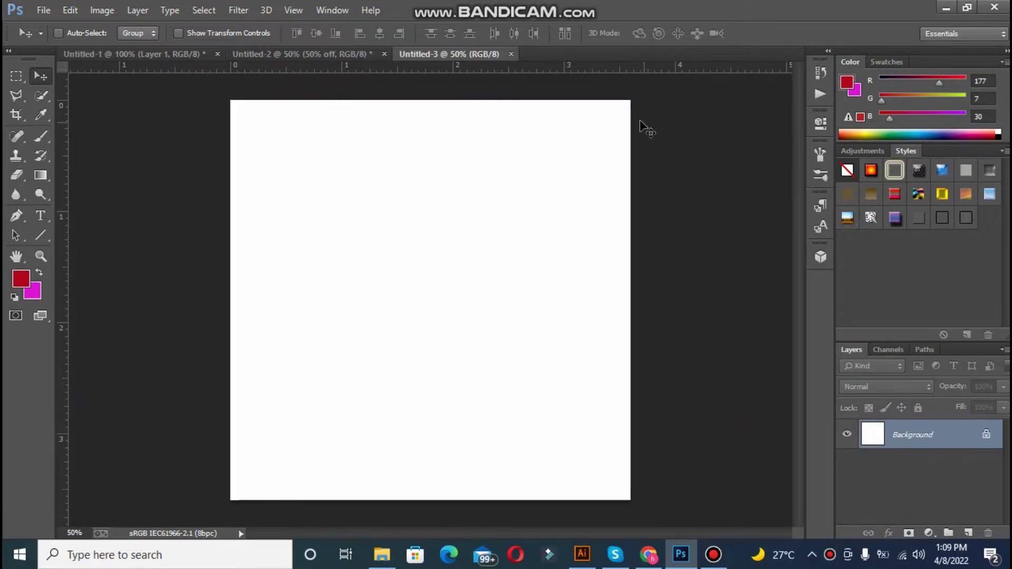
# Fill the background of the new Untitled-3 document with the red foreground colour.
pyautogui.click(142, 54)
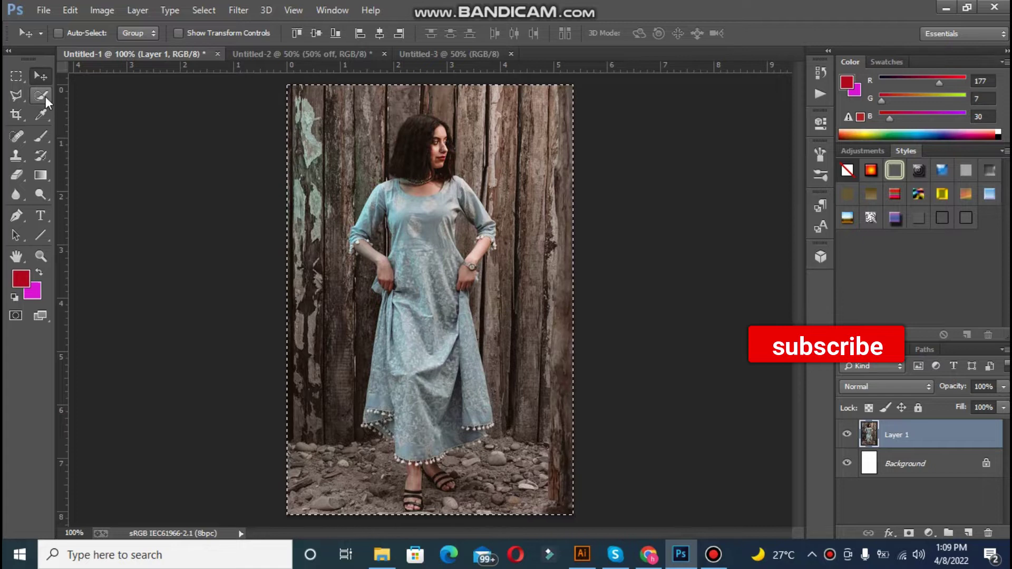
pyautogui.click(459, 53)
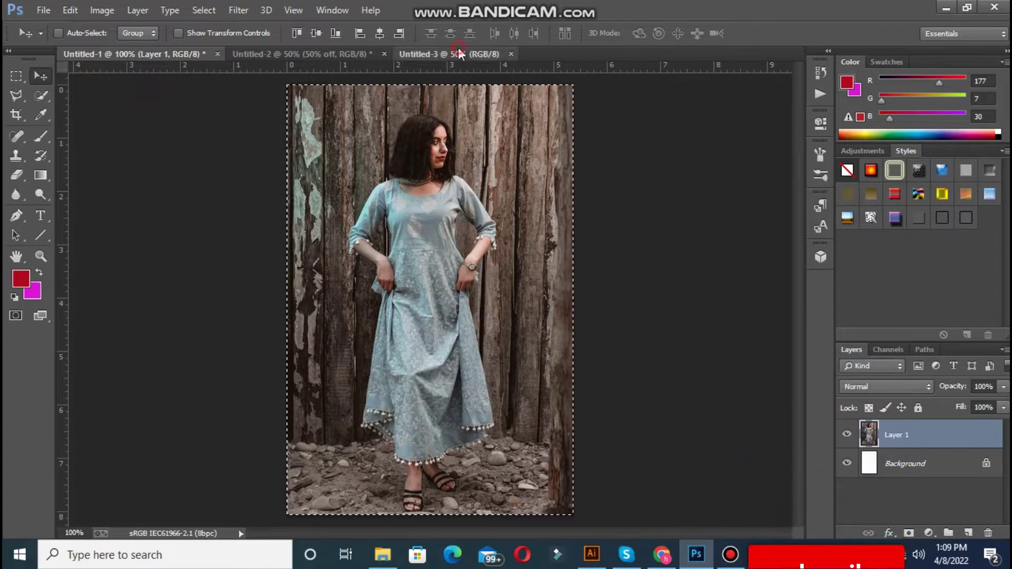
pyautogui.hotkey('alt', 'BackSpace')
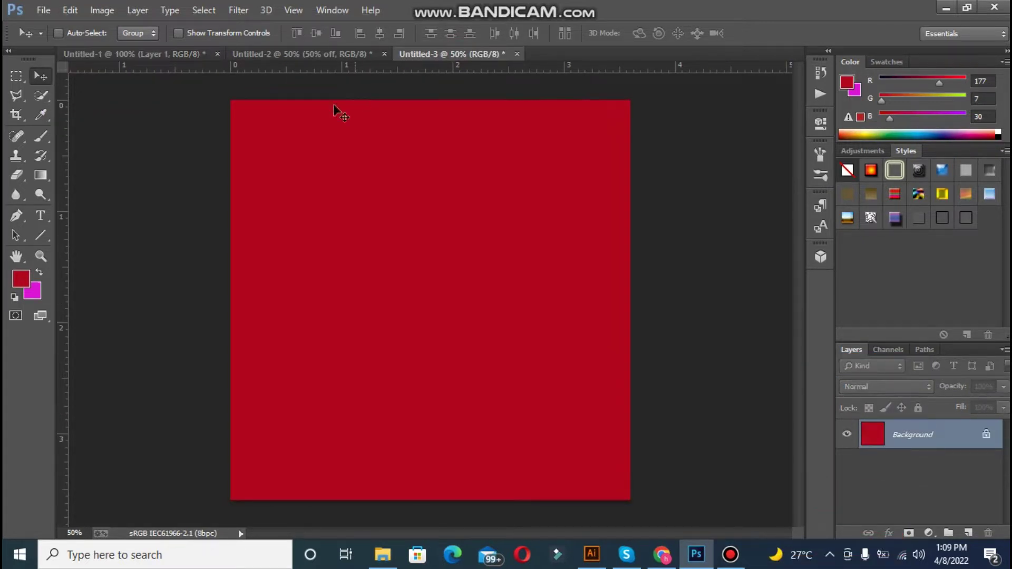
# Clear the existing selection in the Untitled-1 photo and select the woman from head to feet with the Quick Selection tool.
pyautogui.click(169, 54)
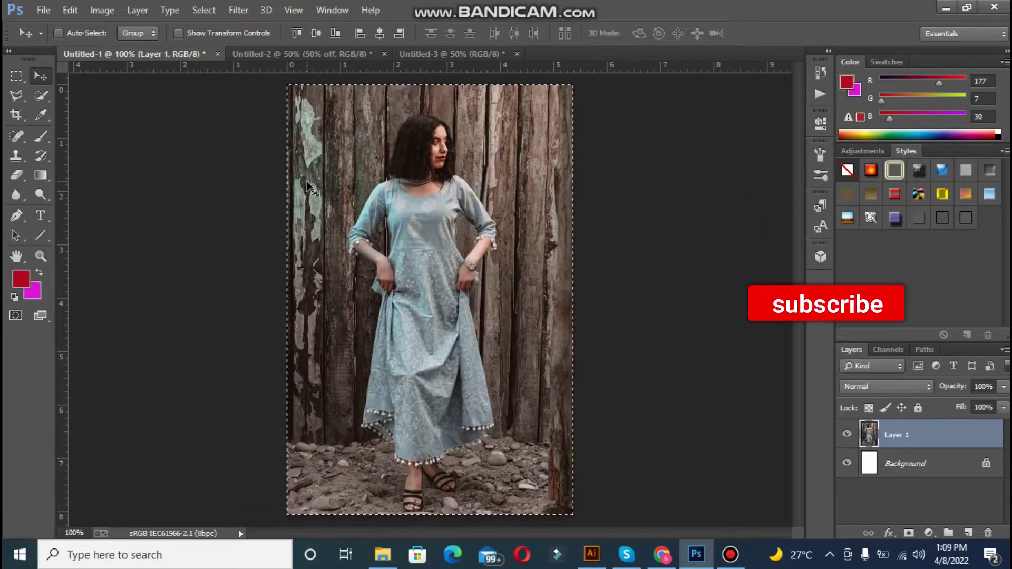
pyautogui.hotkey('ctrl', 'd')
pyautogui.click(44, 96)
pyautogui.hotkey('ctrl', '+')
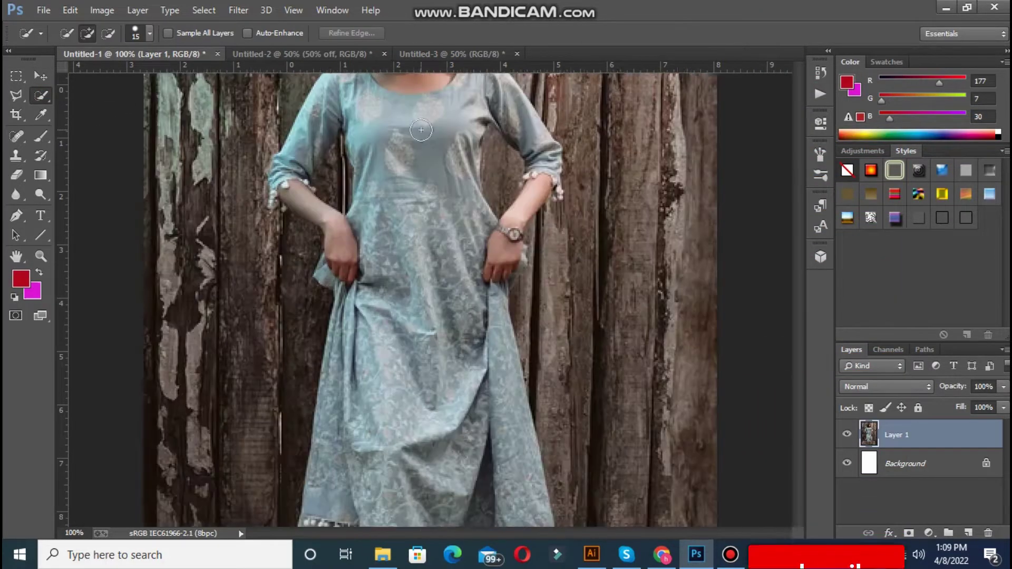
pyautogui.hotkey('ctrl', '-')
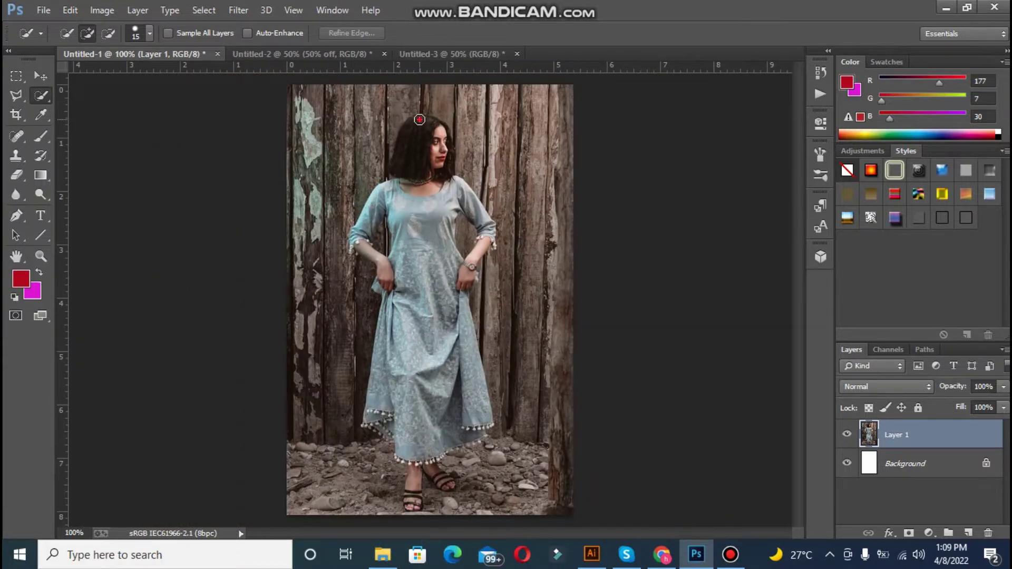
pyautogui.moveTo(426, 170); pyautogui.dragTo(425, 190)
pyautogui.moveTo(422, 254)
pyautogui.mouseDown()
pyautogui.moveTo(433, 358)
pyautogui.moveTo(415, 506)
pyautogui.mouseUp()
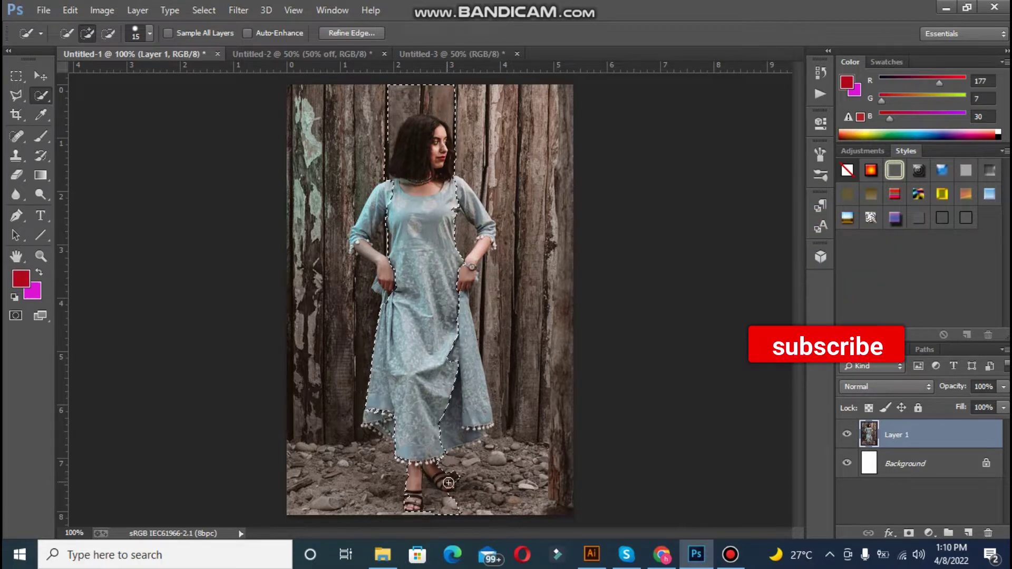
pyautogui.click(367, 420)
pyautogui.moveTo(480, 403)
pyautogui.mouseDown()
pyautogui.moveTo(454, 329)
pyautogui.moveTo(475, 277)
pyautogui.mouseUp()
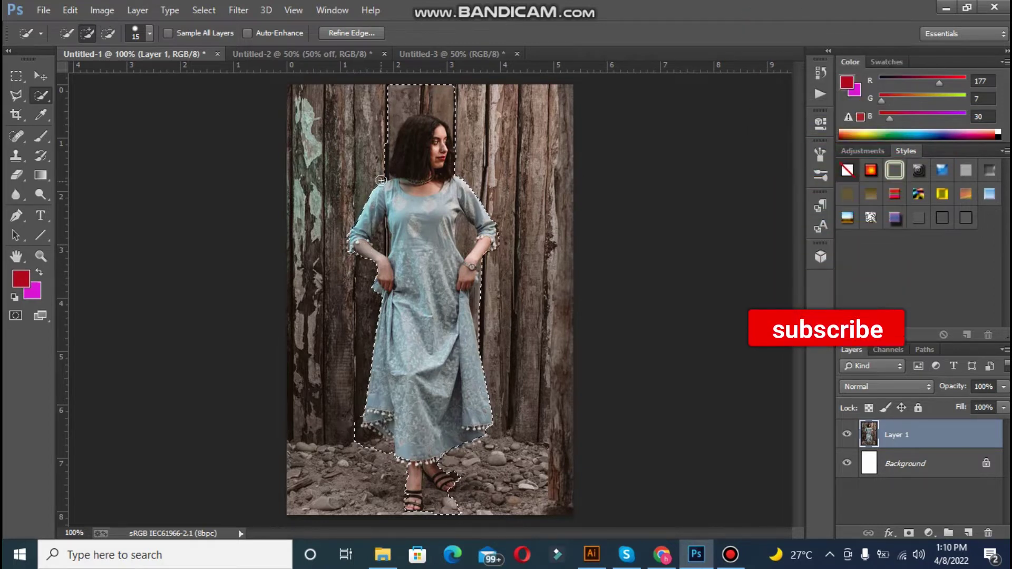
# Subtract the wooden wall around the head and the ground beside the skirt hem from the selection.
pyautogui.press('alt')
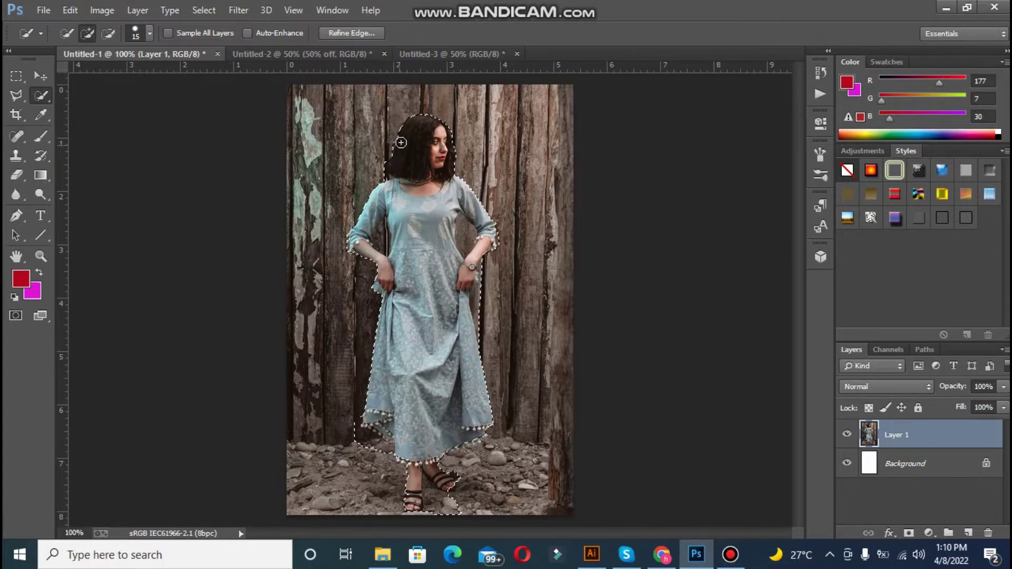
pyautogui.press('alt')
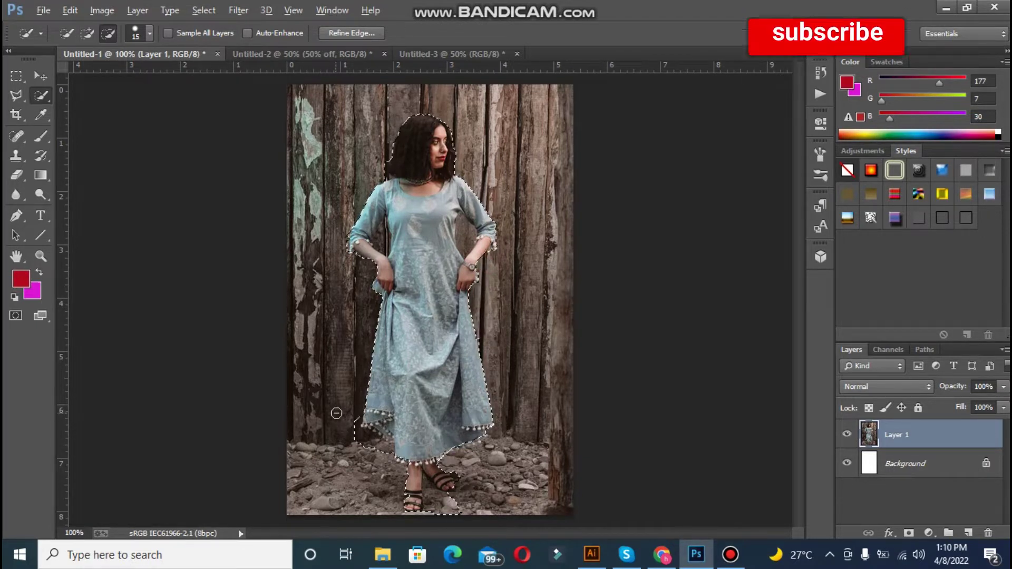
pyautogui.moveTo(348, 421); pyautogui.dragTo(375, 448)
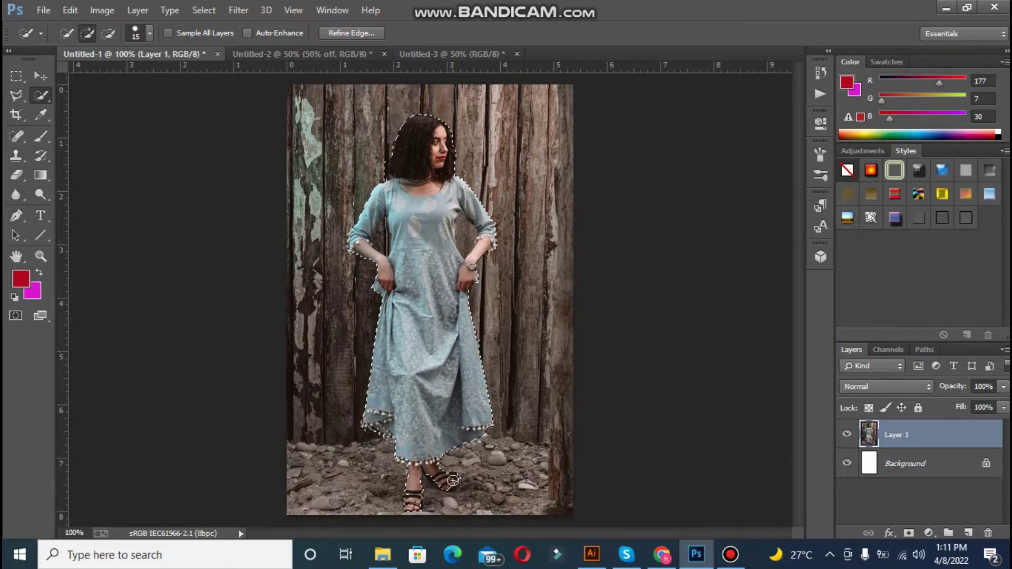
# Refine the selection edge around the woman's hands and sleeve trim.
pyautogui.hotkey('ctrl', '+')
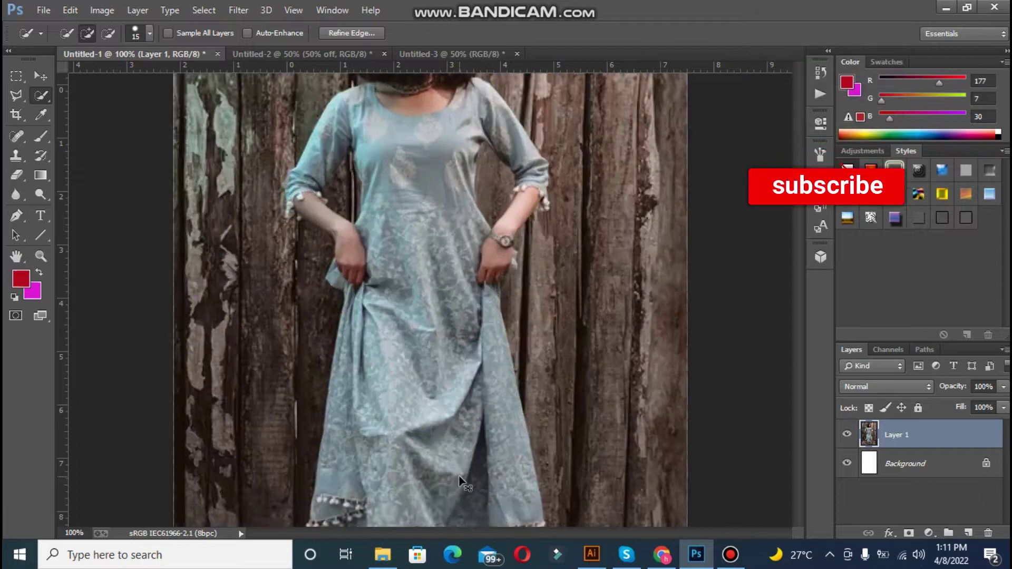
pyautogui.click(511, 268)
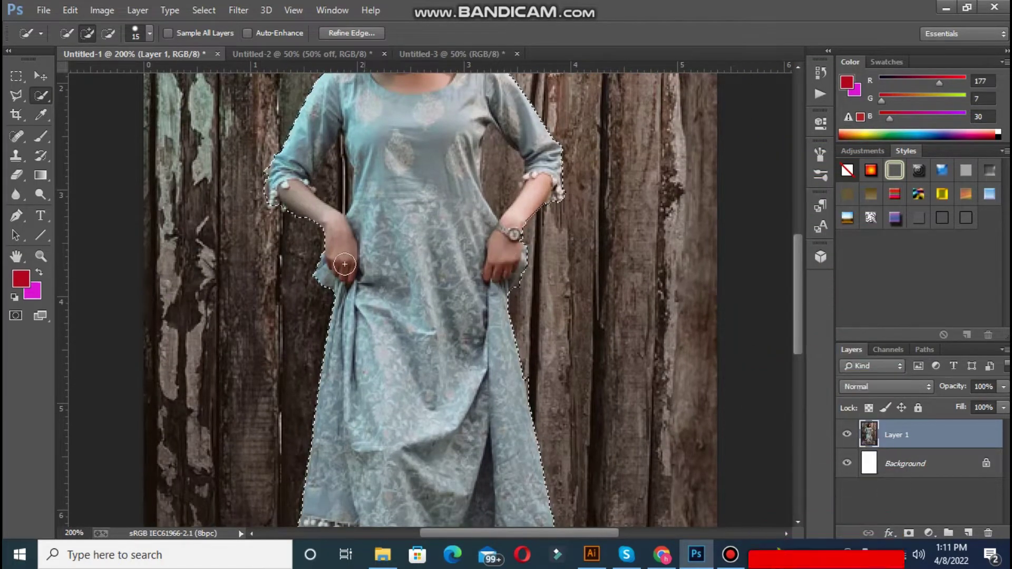
pyautogui.keyDown('alt'); pyautogui.click(254, 184); pyautogui.keyUp('alt')
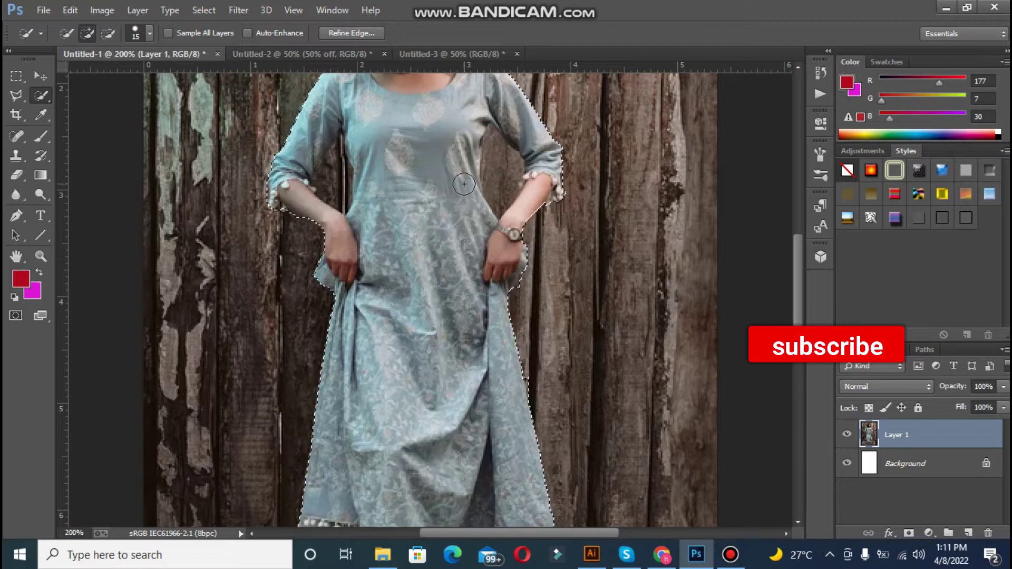
pyautogui.click(277, 176)
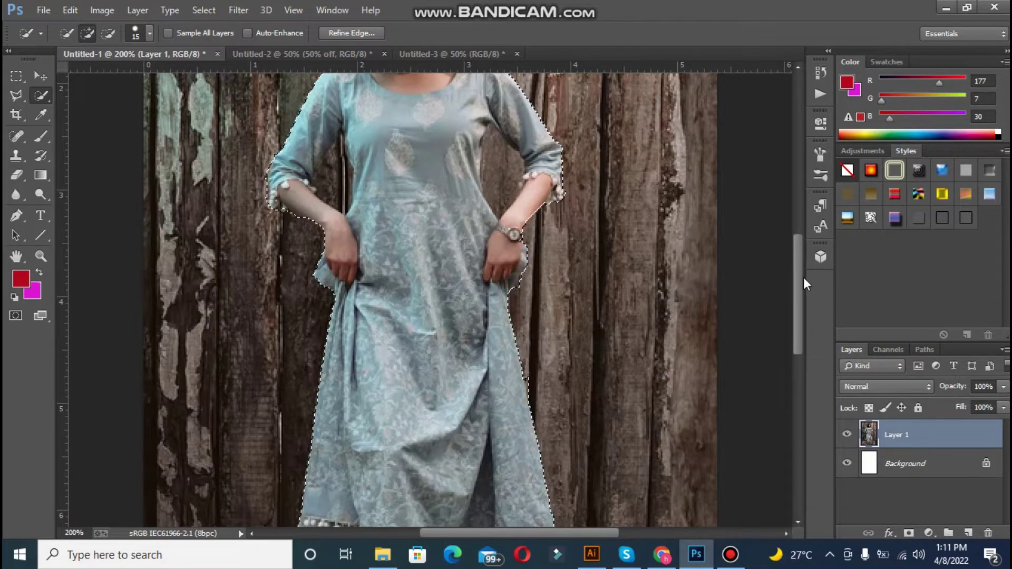
# Refine the selection along the skirt hem and around the sandals, reducing the Quick Selection brush size to 7.
pyautogui.moveTo(802, 277); pyautogui.dragTo(802, 336)
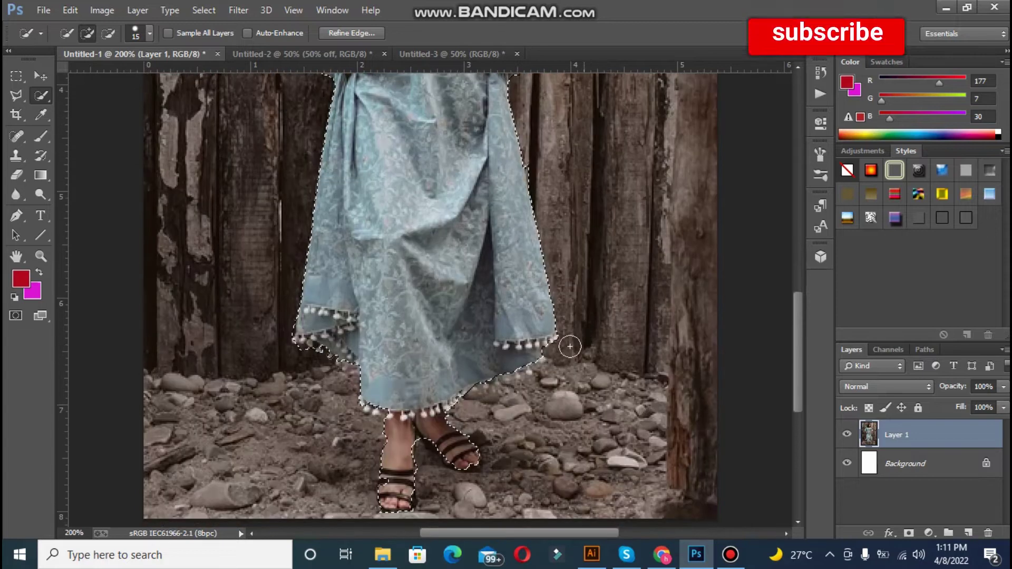
pyautogui.press('alt')
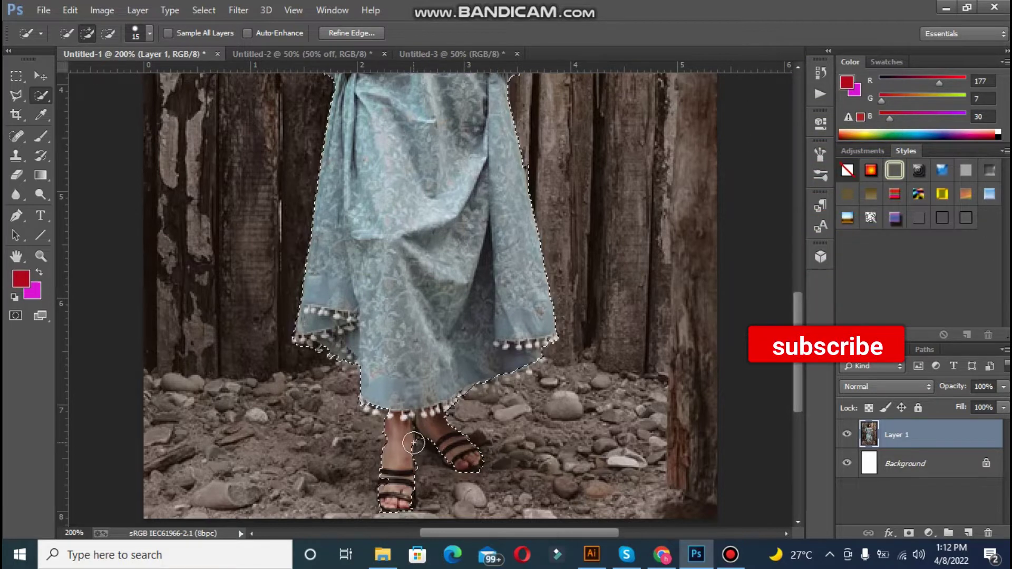
pyautogui.press('[')
pyautogui.press('[')
pyautogui.press('[')
pyautogui.press('[')
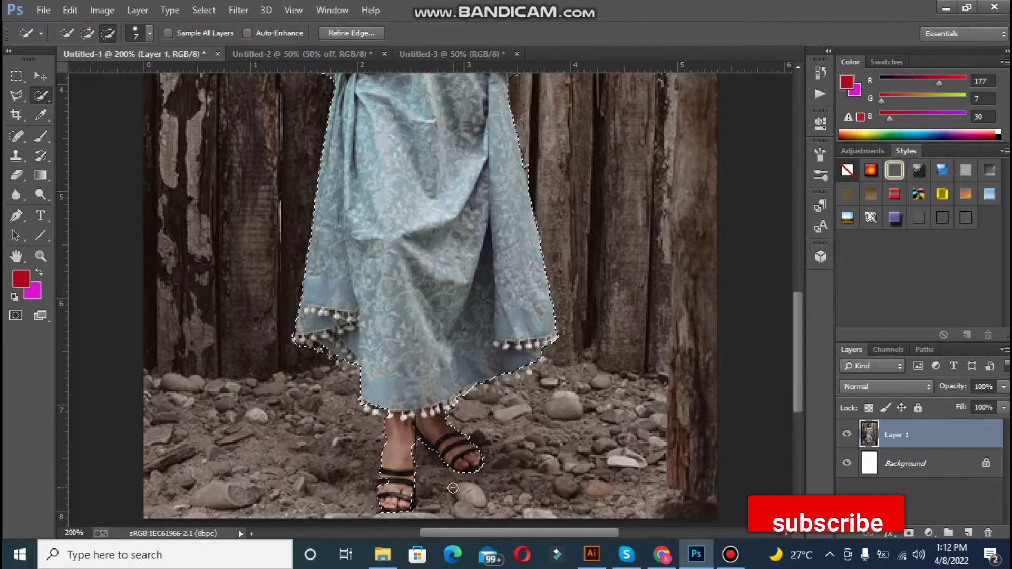
pyautogui.press('alt')
pyautogui.press('alt')
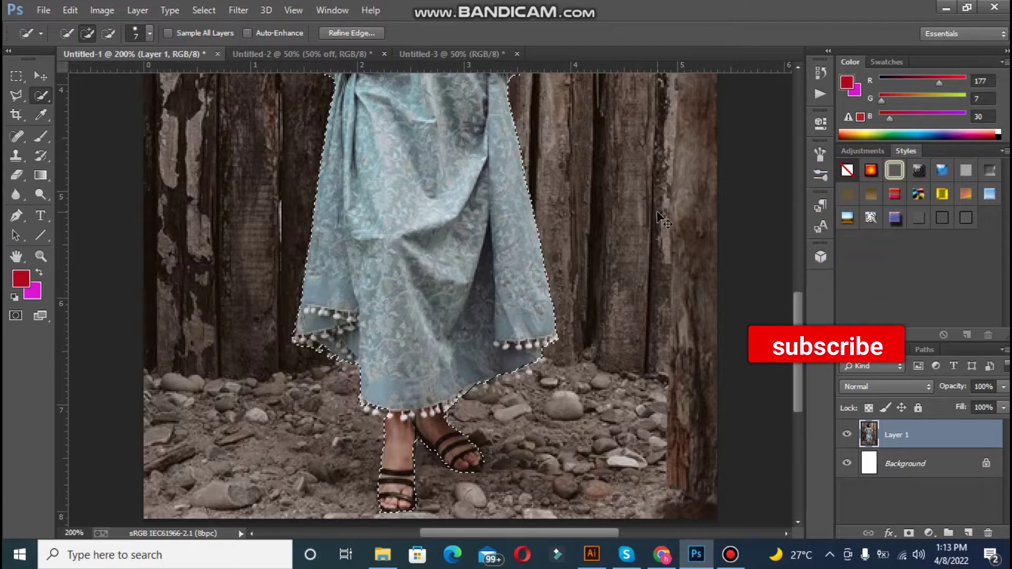
# Clean up the selection edge around the shoulders, hair and sleeves, subtracting stray bits of the wooden wall.
pyautogui.hotkey('ctrl', '-')
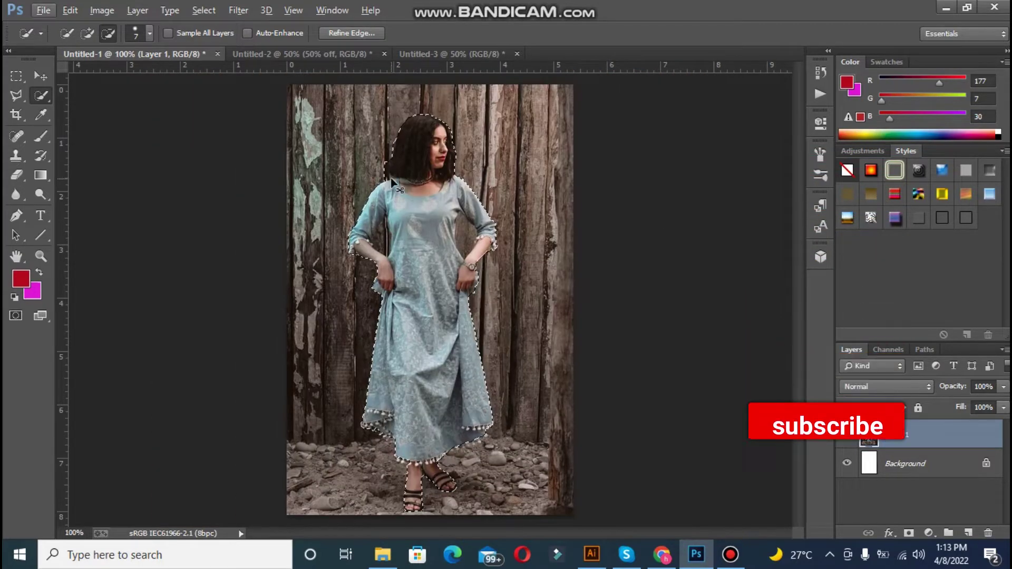
pyautogui.hotkey('ctrl', '+')
pyautogui.moveTo(800, 284); pyautogui.dragTo(795, 254)
pyautogui.press('alt')
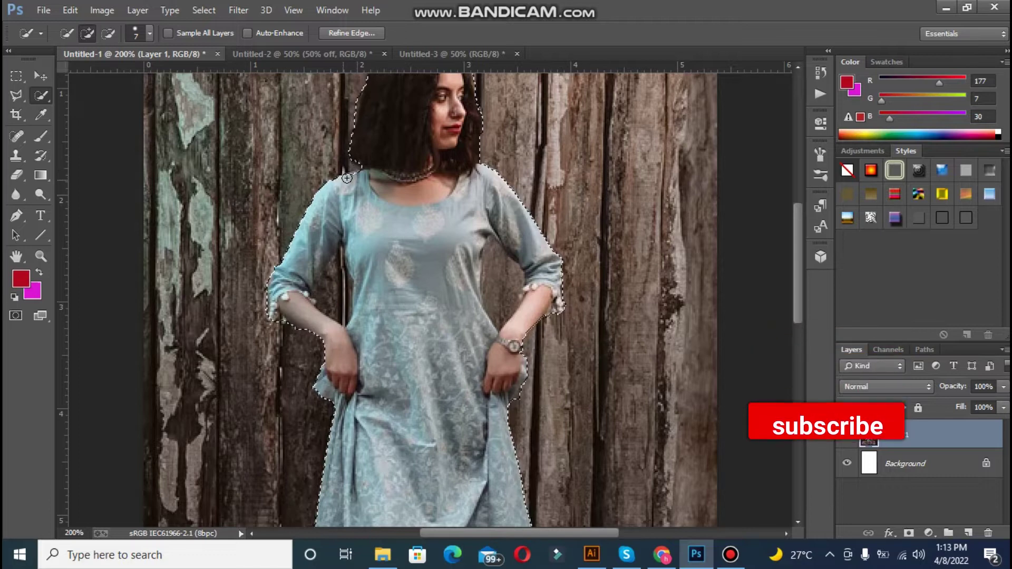
pyautogui.keyDown('alt'); pyautogui.click(356, 168); pyautogui.keyUp('alt')
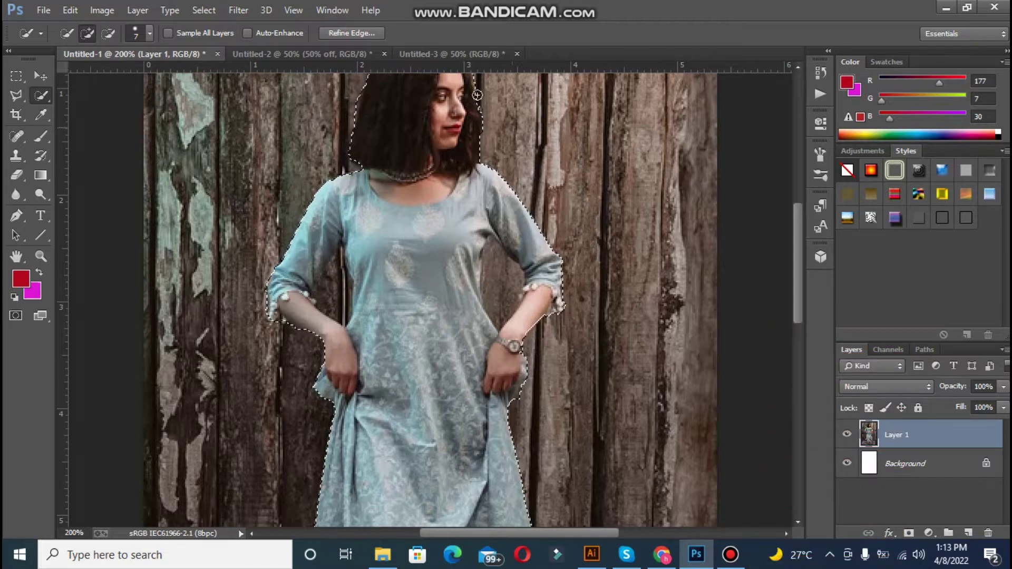
pyautogui.moveTo(796, 255); pyautogui.dragTo(789, 223)
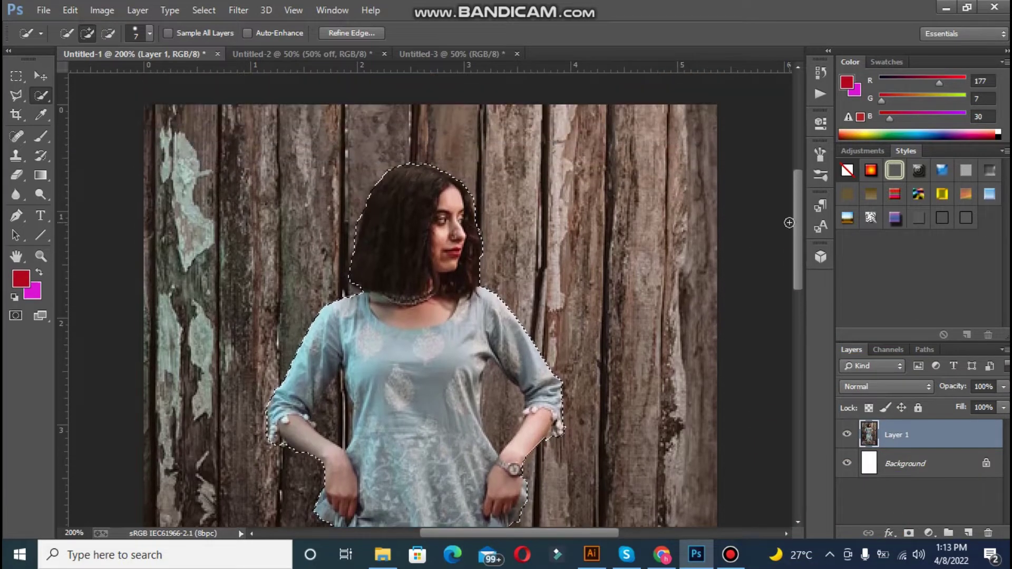
pyautogui.keyDown('alt'); pyautogui.click(568, 428); pyautogui.keyUp('alt')
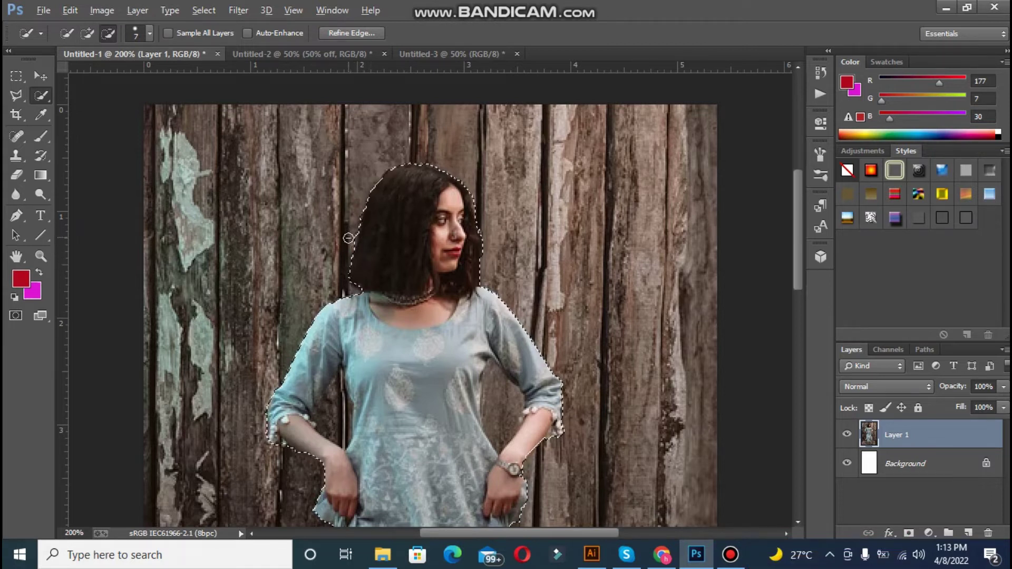
pyautogui.keyDown('alt'); pyautogui.click(352, 240); pyautogui.keyUp('alt')
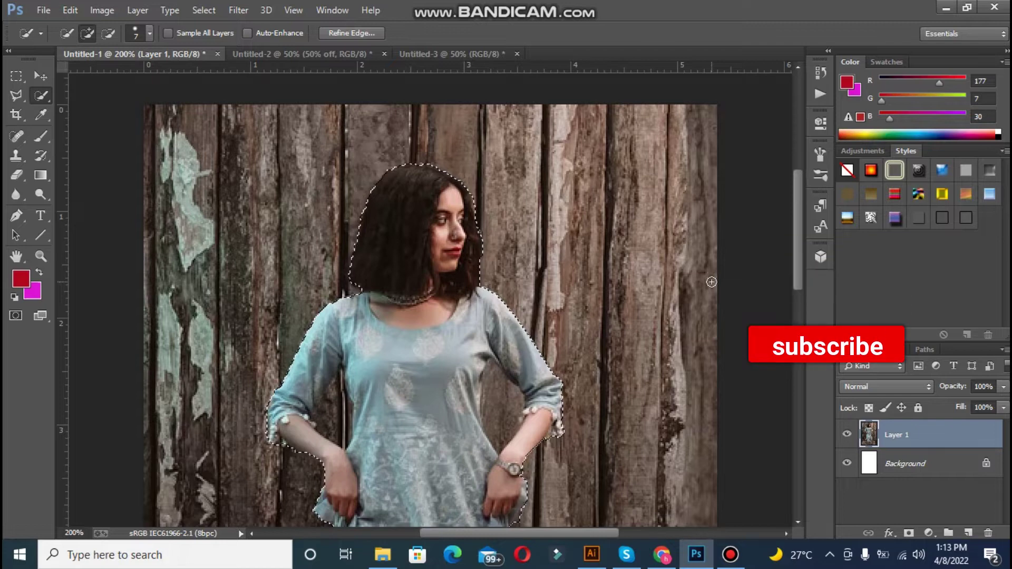
# Copy the selected woman onto a new layer and check the cutout by toggling the visibility of Layer 1.
pyautogui.hotkey('ctrl', '0')
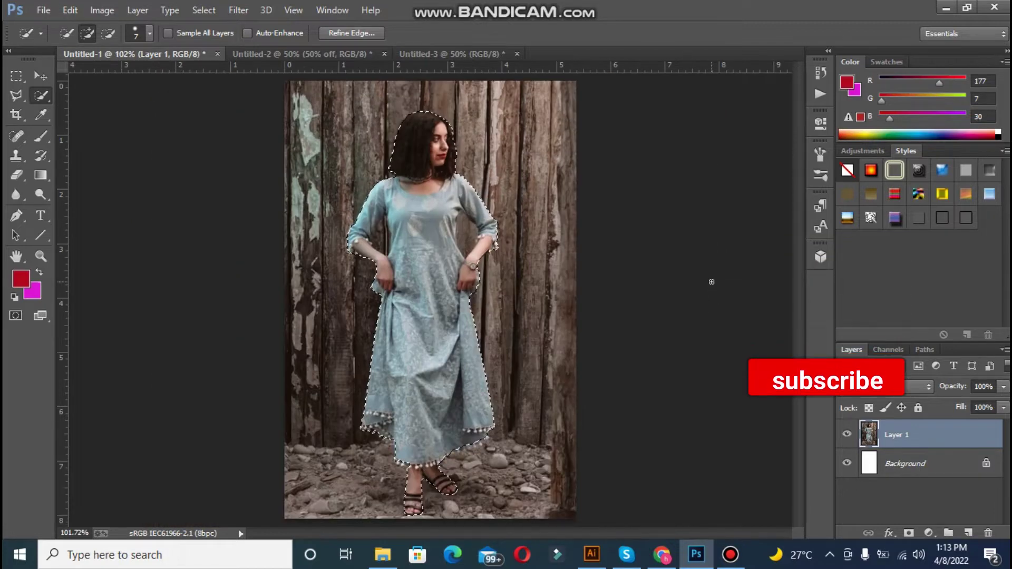
pyautogui.hotkey('ctrl', 'j')
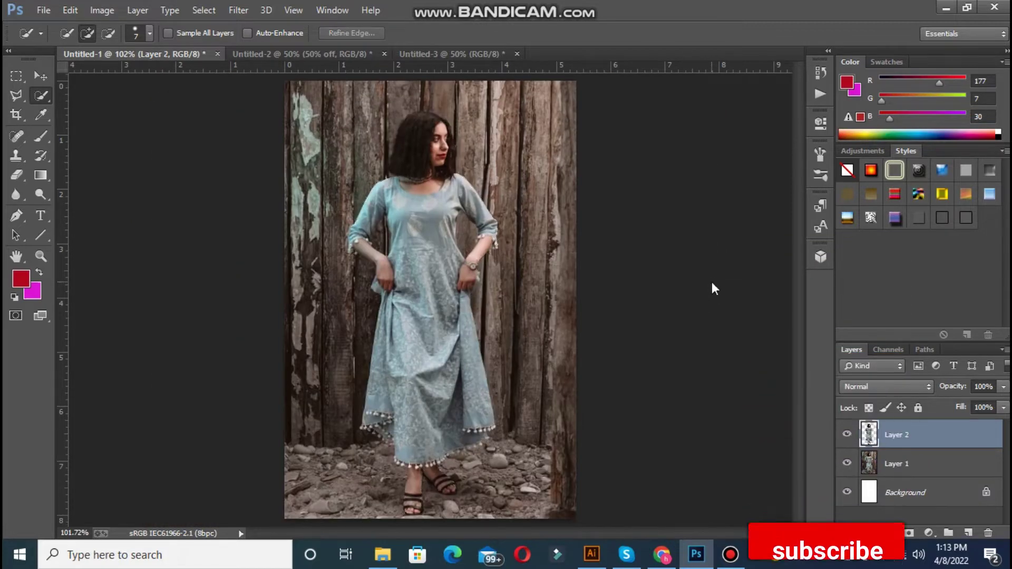
pyautogui.click(847, 464)
pyautogui.click(847, 463)
pyautogui.click(847, 464)
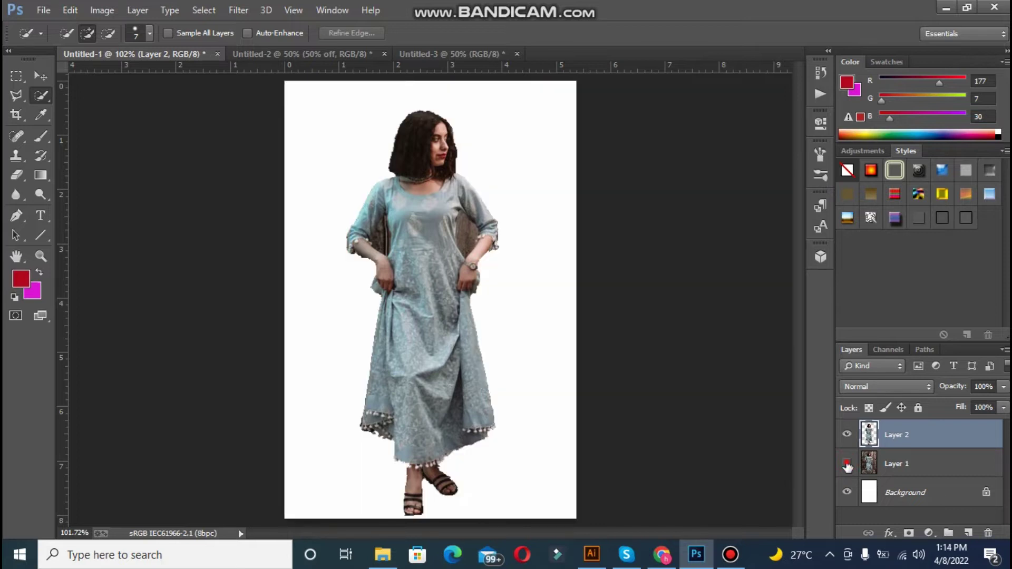
pyautogui.click(847, 464)
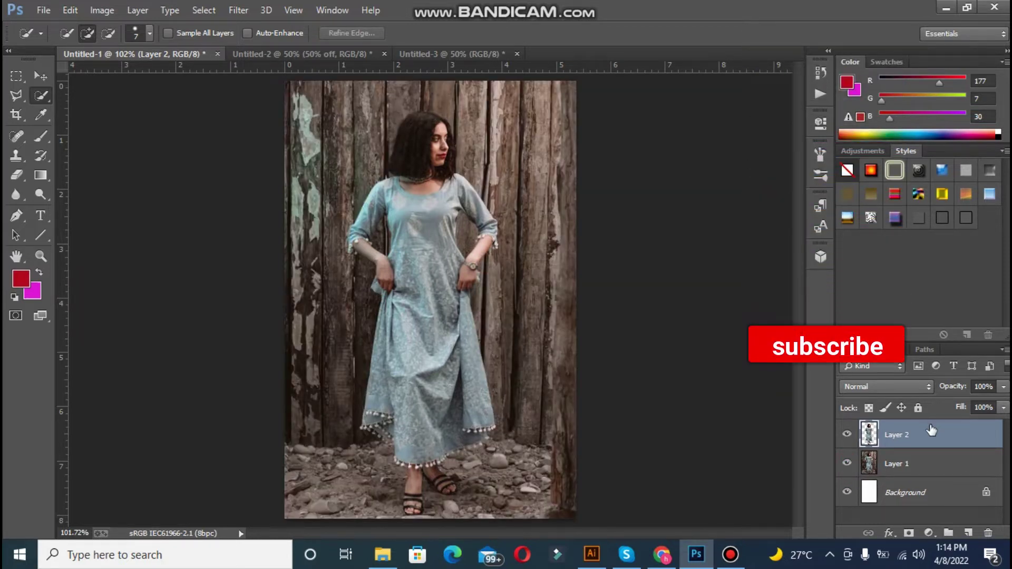
# Make Layer 1 the active layer and hide the cutout layer above it.
pyautogui.click(910, 473)
pyautogui.click(847, 434)
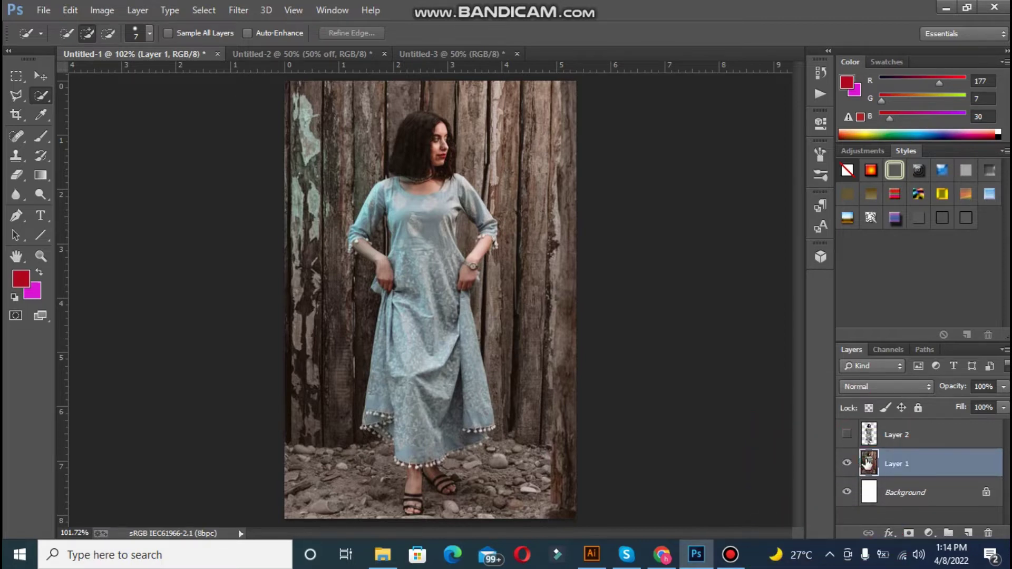
pyautogui.doubleClick(847, 434)
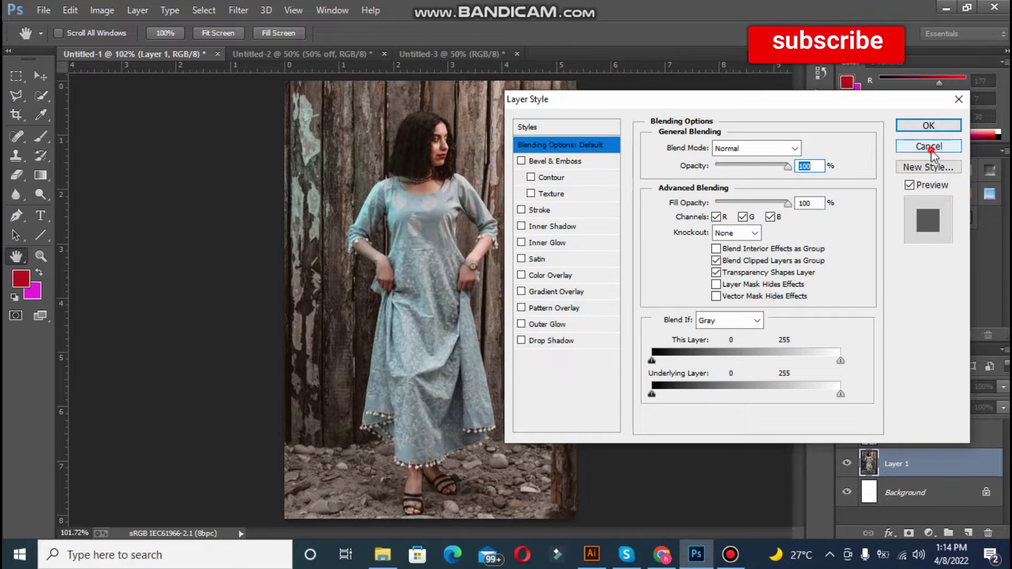
# Dismiss the layer style settings and undo the woman's layer copy to restore the selection around her.
pyautogui.click(927, 145)
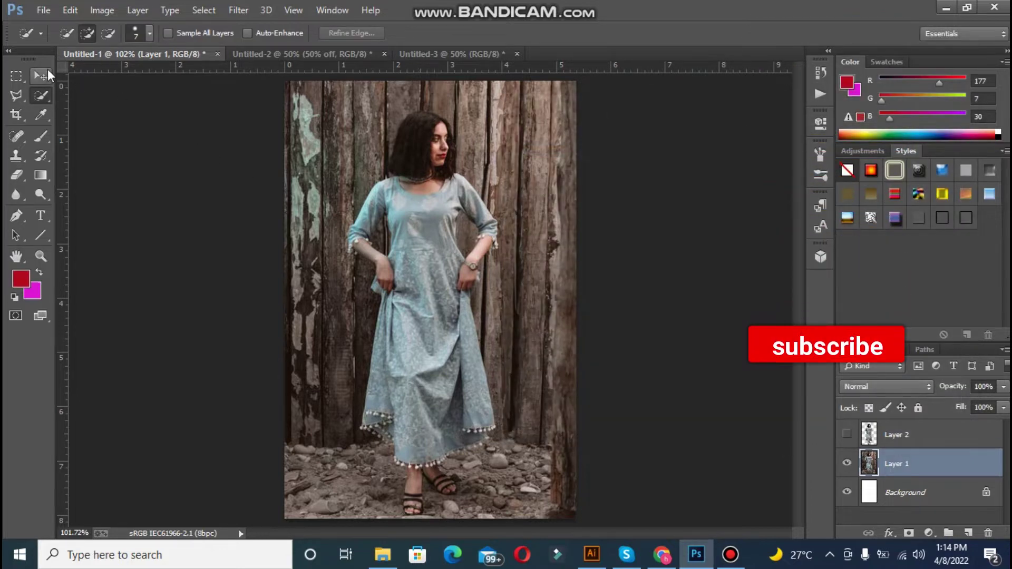
pyautogui.click(46, 73)
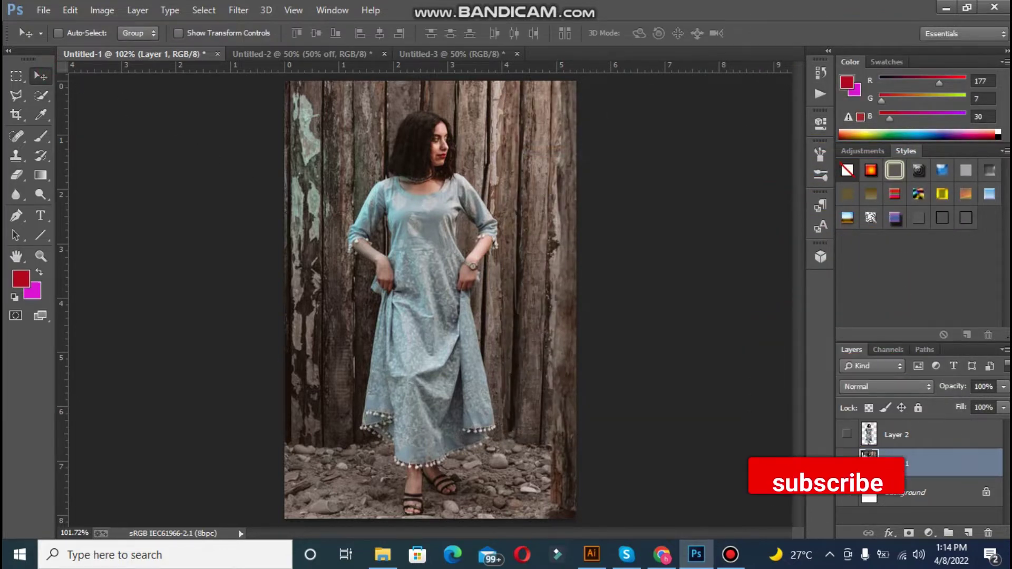
pyautogui.hotkey('ctrl', 'z')
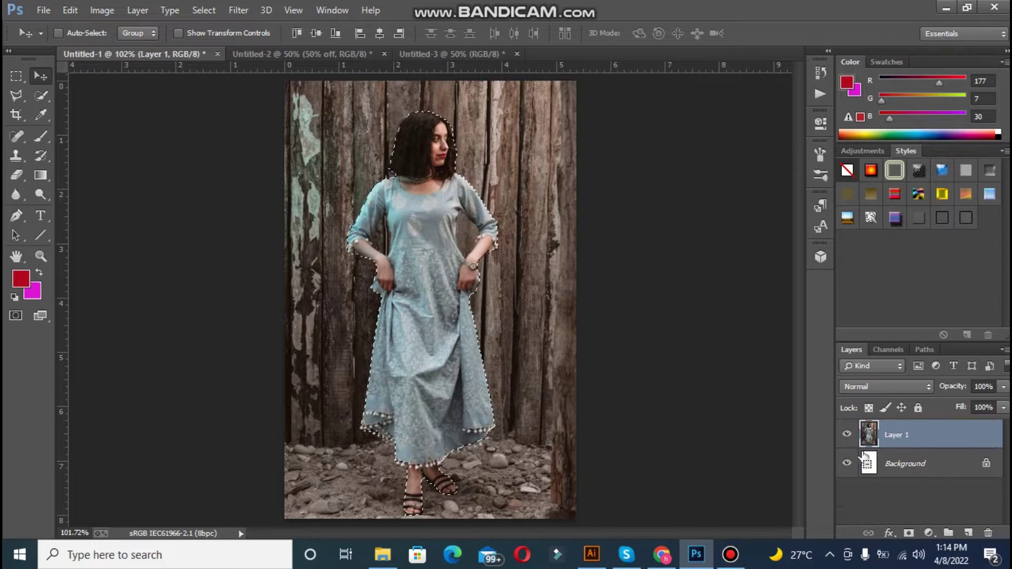
# Refine the selection beside the ankle below the skirt hem, subtracting the stray patch of ground.
pyautogui.hotkey('ctrl', '+')
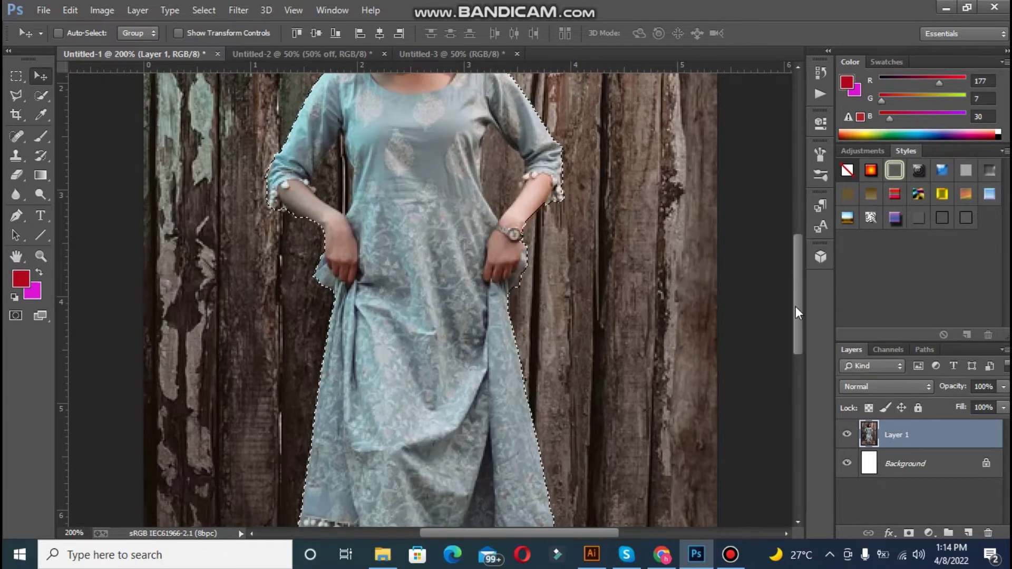
pyautogui.moveTo(795, 307); pyautogui.dragTo(802, 368)
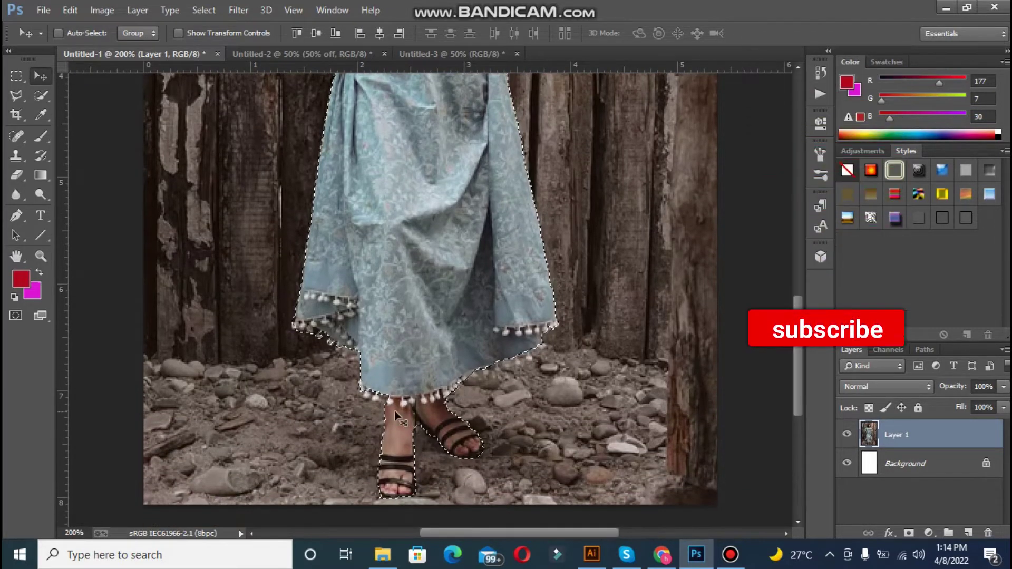
pyautogui.click(47, 94)
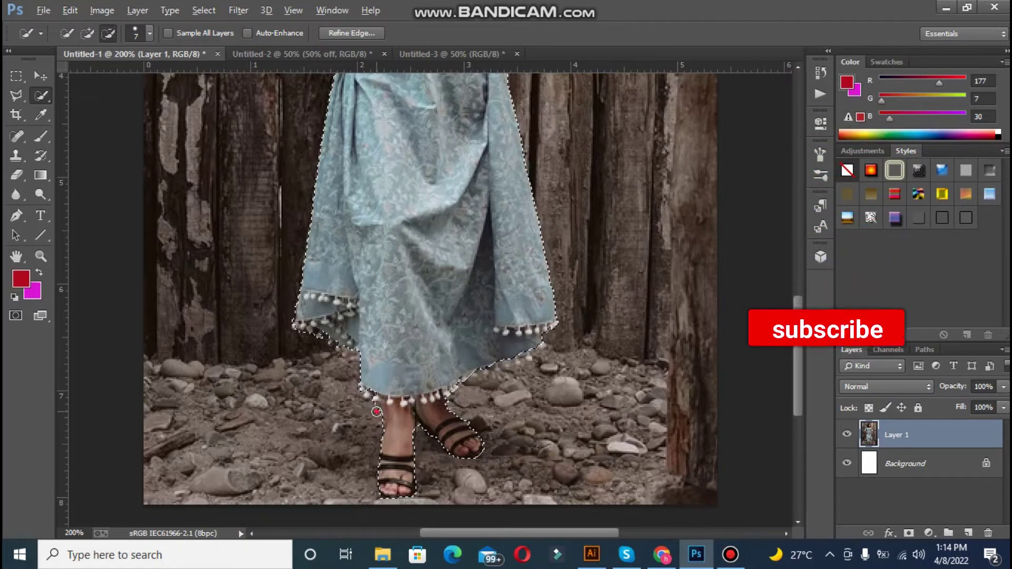
pyautogui.press('alt')
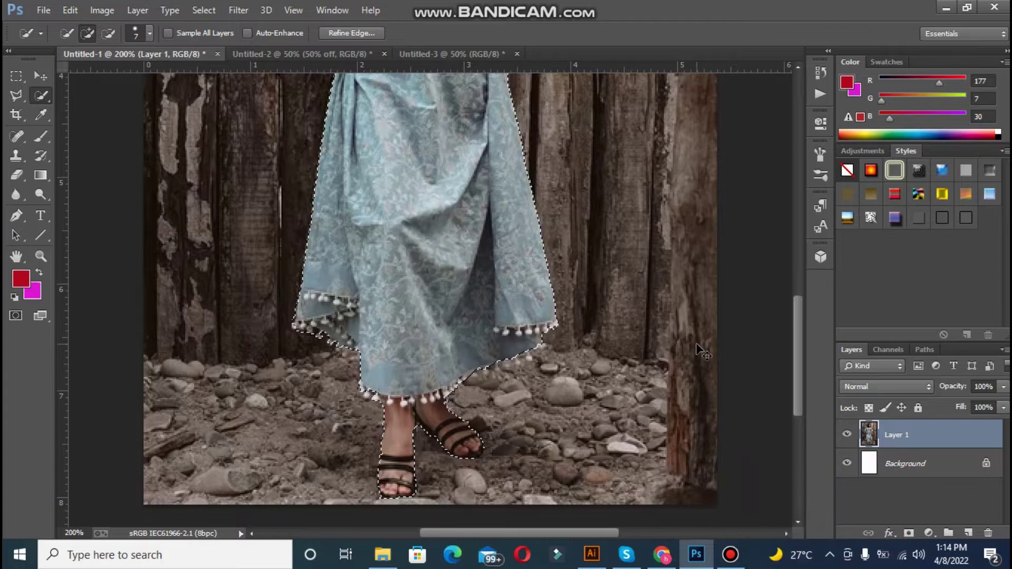
# Copy the selected woman onto a new layer and hide Layer 1 to isolate the cutout.
pyautogui.hotkey('ctrl', 'j')
pyautogui.click(847, 464)
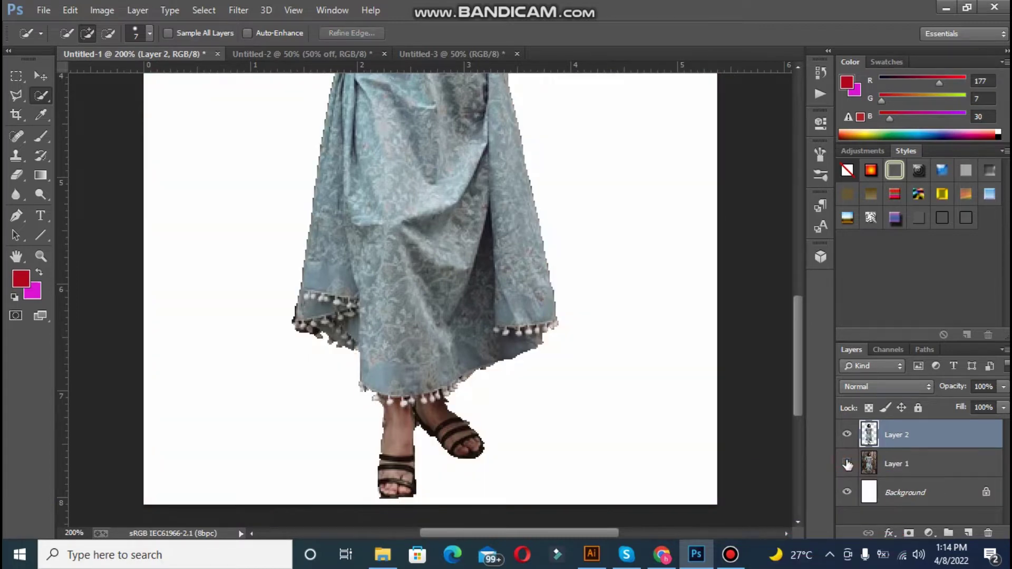
pyautogui.hotkey('ctrl', '-')
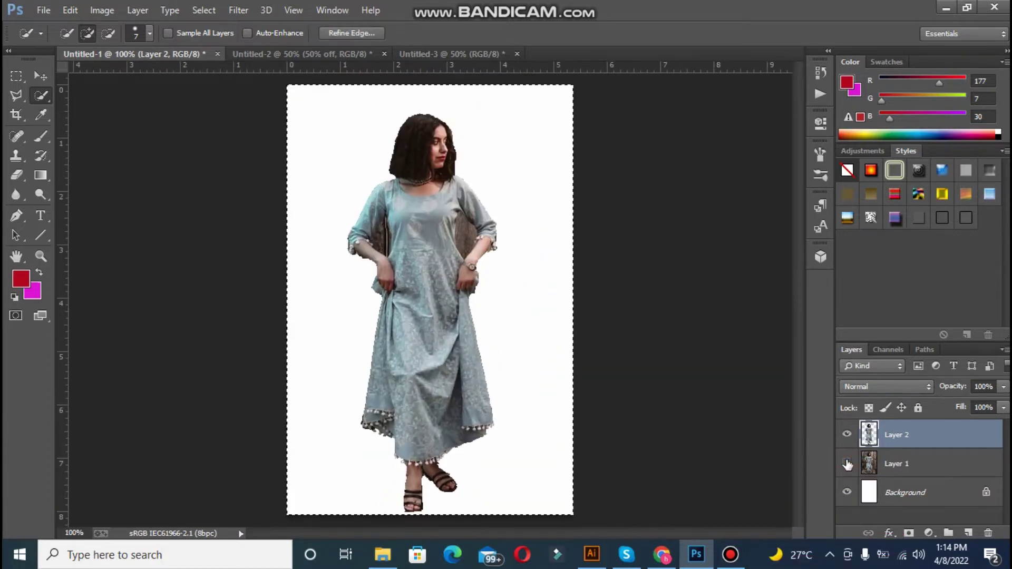
# Paste the cutout woman into the red Untitled-3 document and move her to the left side of the canvas.
pyautogui.click(442, 57)
pyautogui.hotkey('ctrl', 'v')
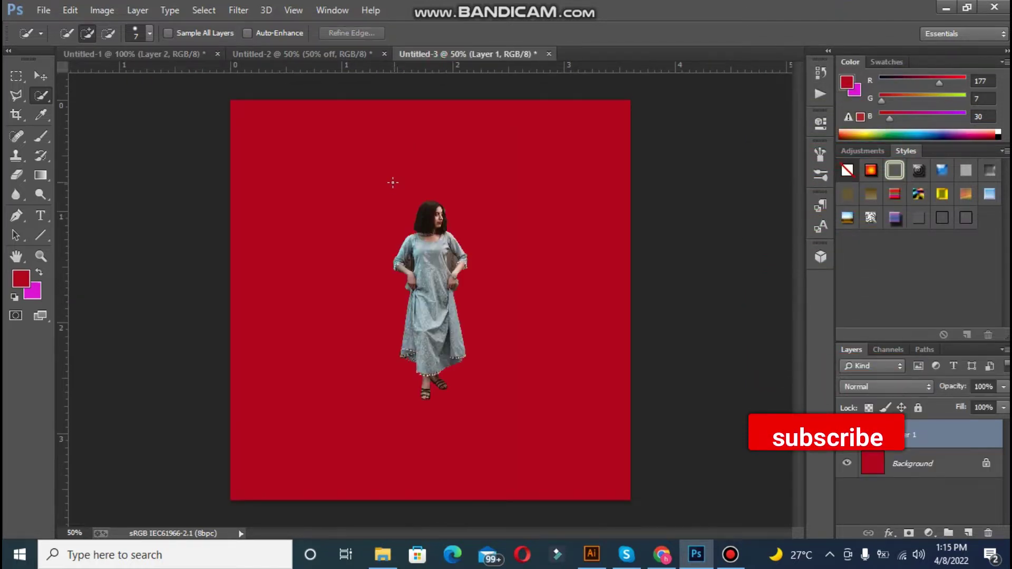
pyautogui.press('v')
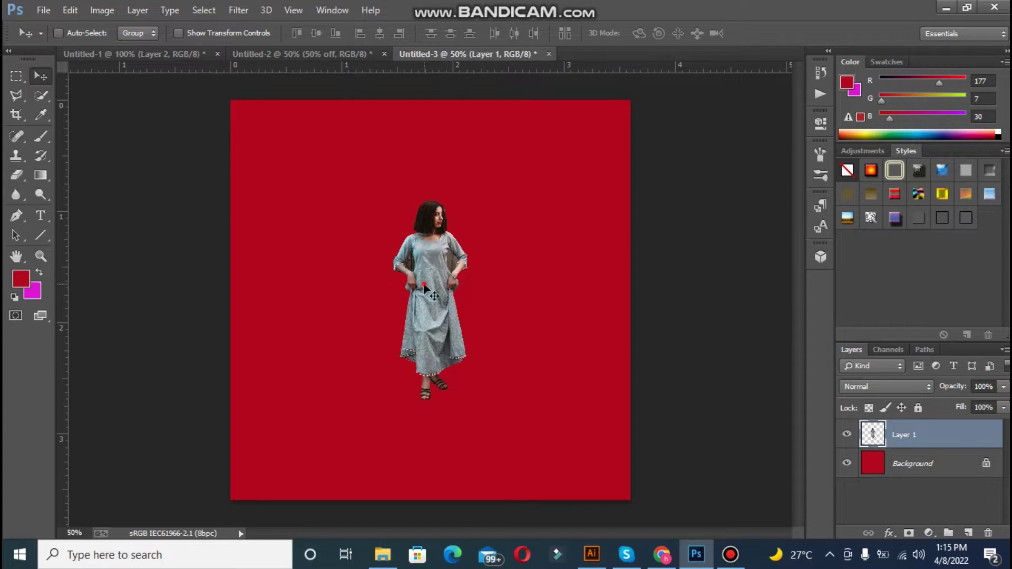
pyautogui.moveTo(424, 287); pyautogui.dragTo(290, 283)
# Enlarge the woman to about 196% and position her along the canvas's left side, filling nearly its full height.
pyautogui.hotkey('ctrl', 't')
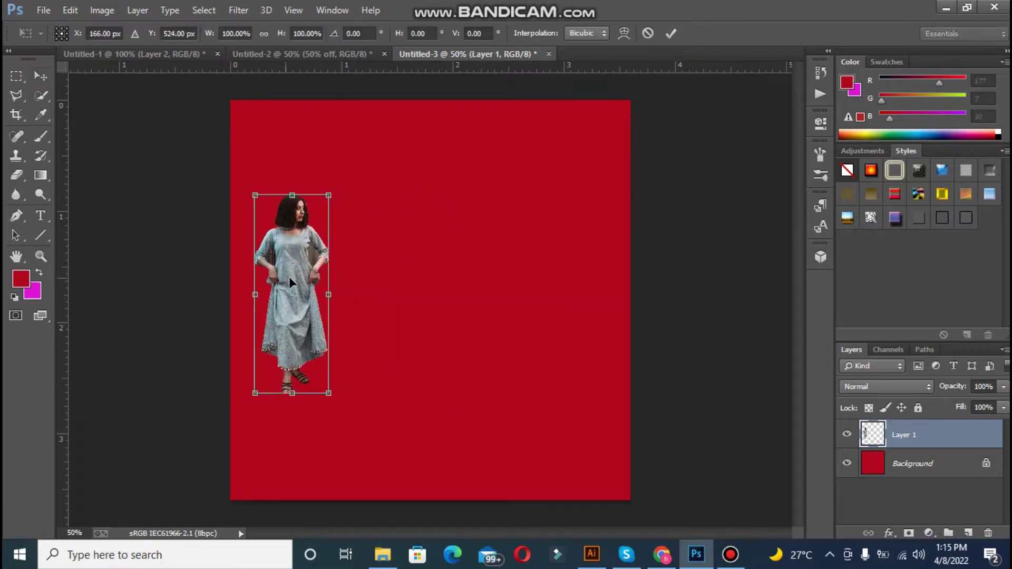
pyautogui.moveTo(332, 396); pyautogui.dragTo(405, 438)
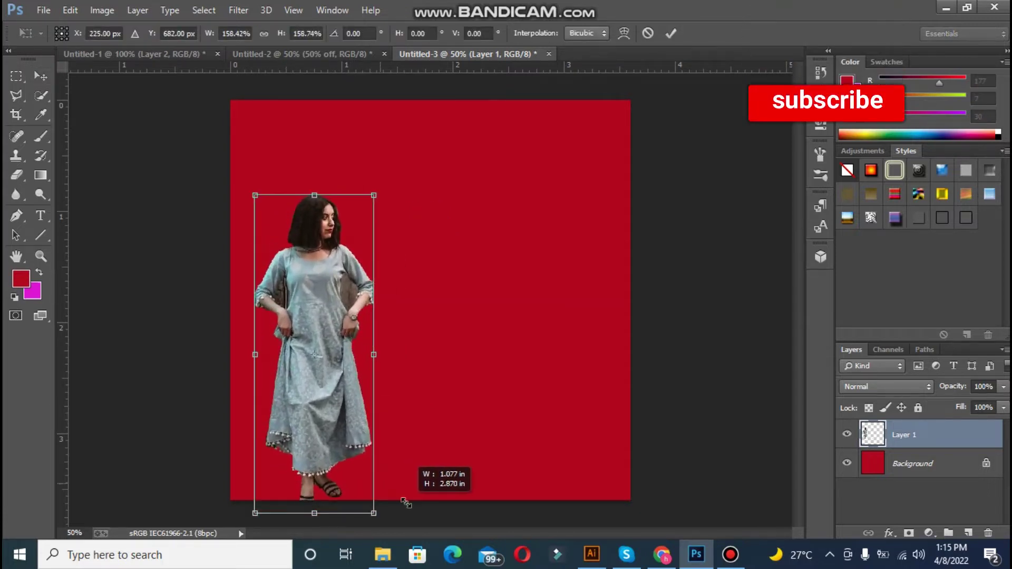
pyautogui.moveTo(351, 380); pyautogui.dragTo(352, 336)
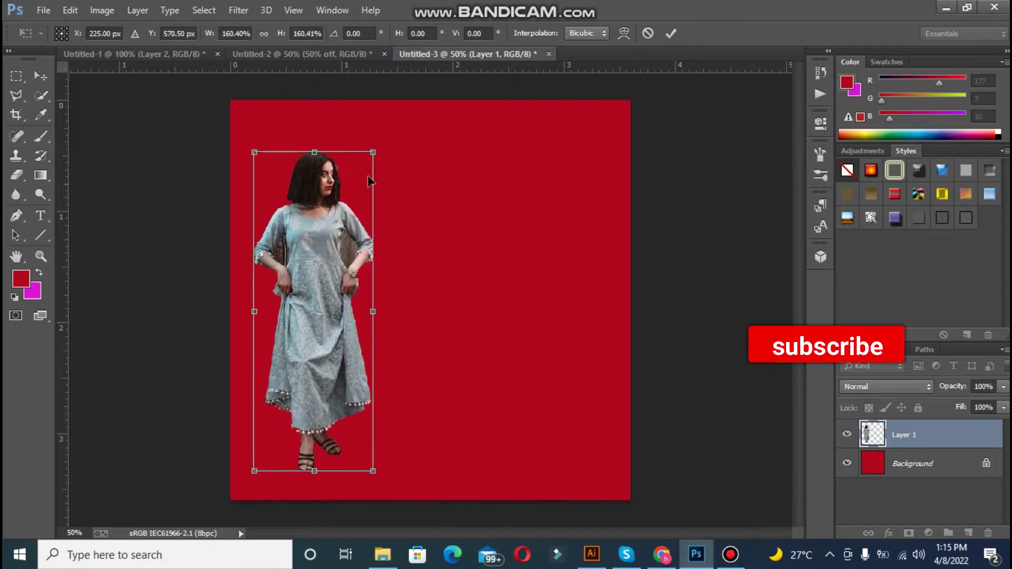
pyautogui.moveTo(377, 145); pyautogui.dragTo(403, 79)
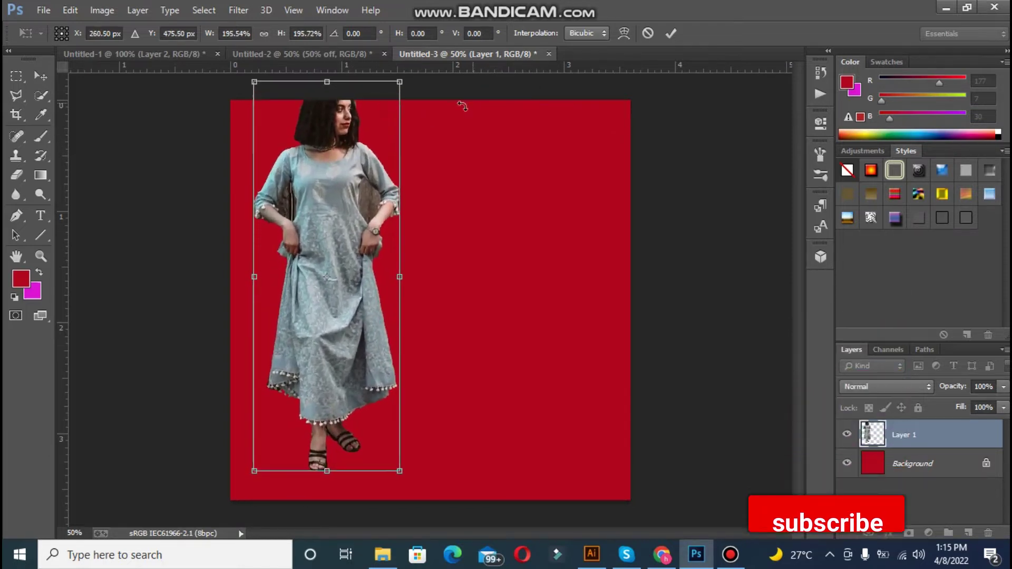
pyautogui.moveTo(298, 192); pyautogui.dragTo(291, 217)
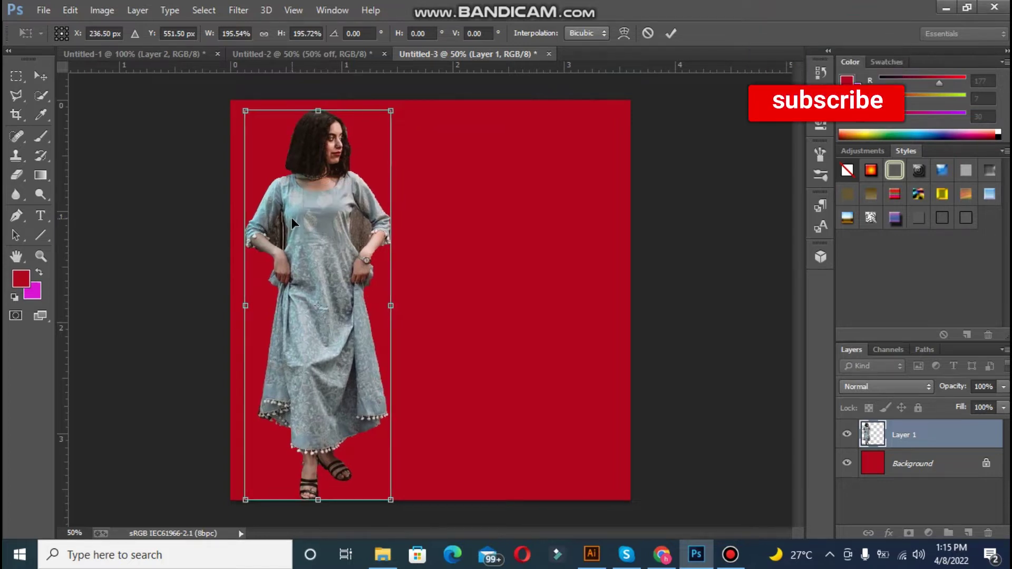
pyautogui.press('Up')
pyautogui.press('Up')
pyautogui.press('Up')
pyautogui.press('Up')
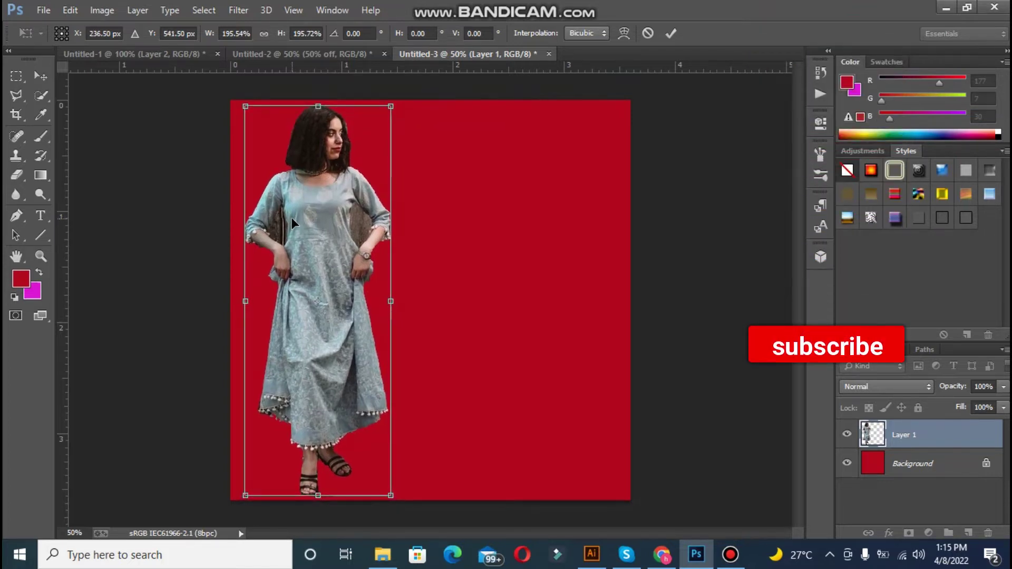
pyautogui.press('Return')
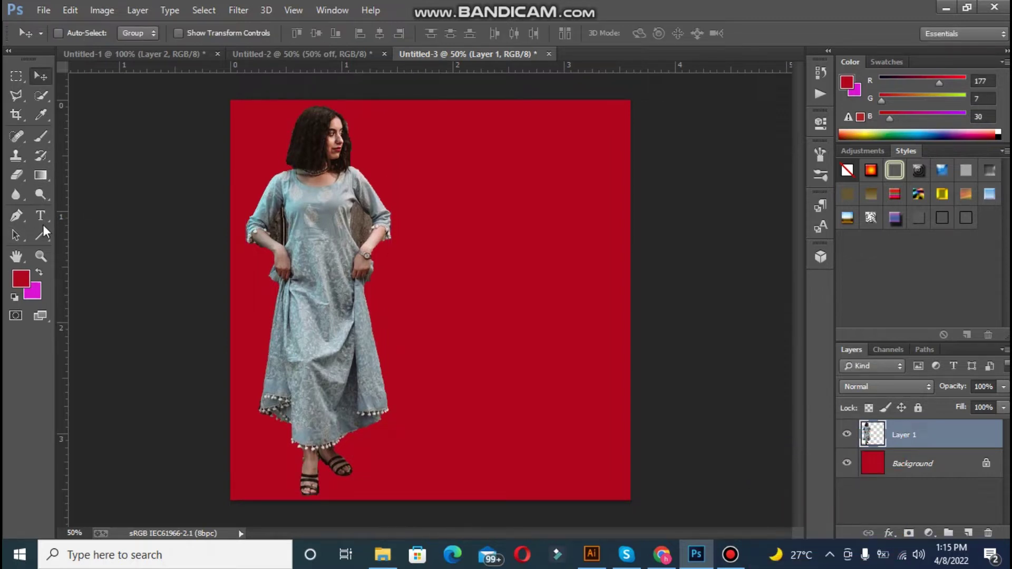
# Draw a rectangle shape about 698 px wide over the upper-left part of the canvas, covering the woman's upper body.
pyautogui.click(37, 237)
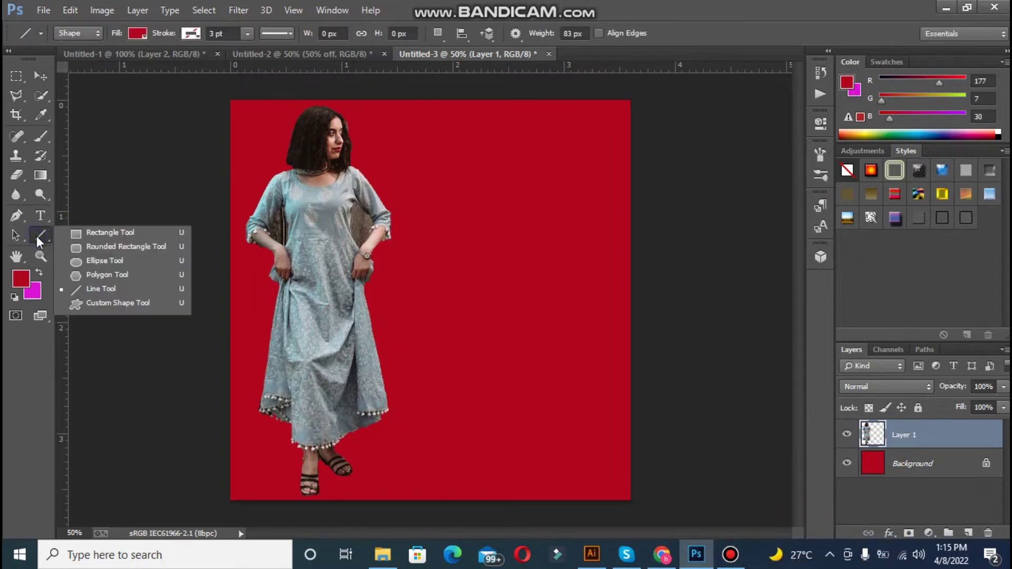
pyautogui.click(77, 233)
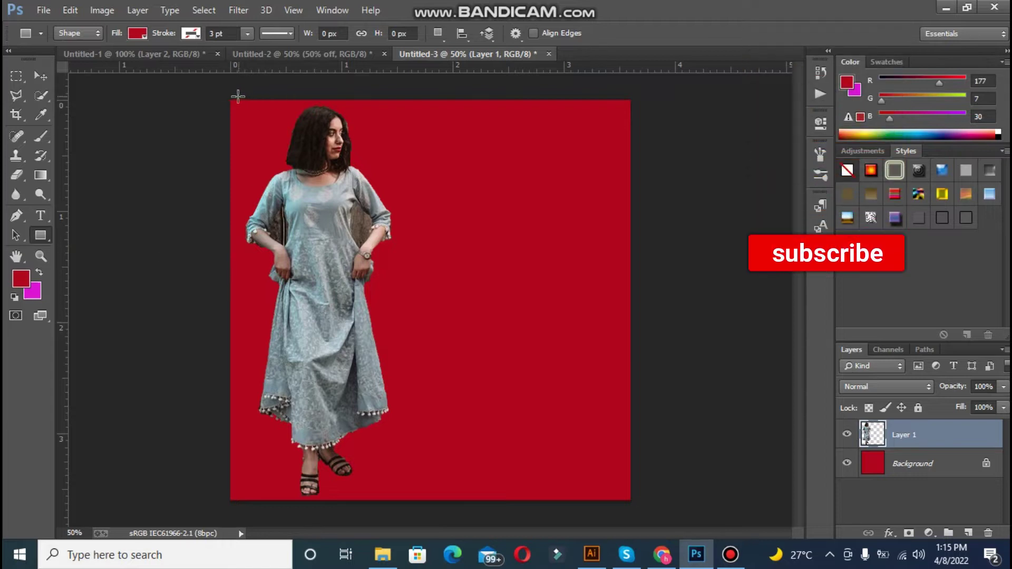
pyautogui.moveTo(222, 91); pyautogui.dragTo(482, 334)
# Change the rectangle's fill to a darker red, RGB 138, 4, 22.
pyautogui.click(21, 278)
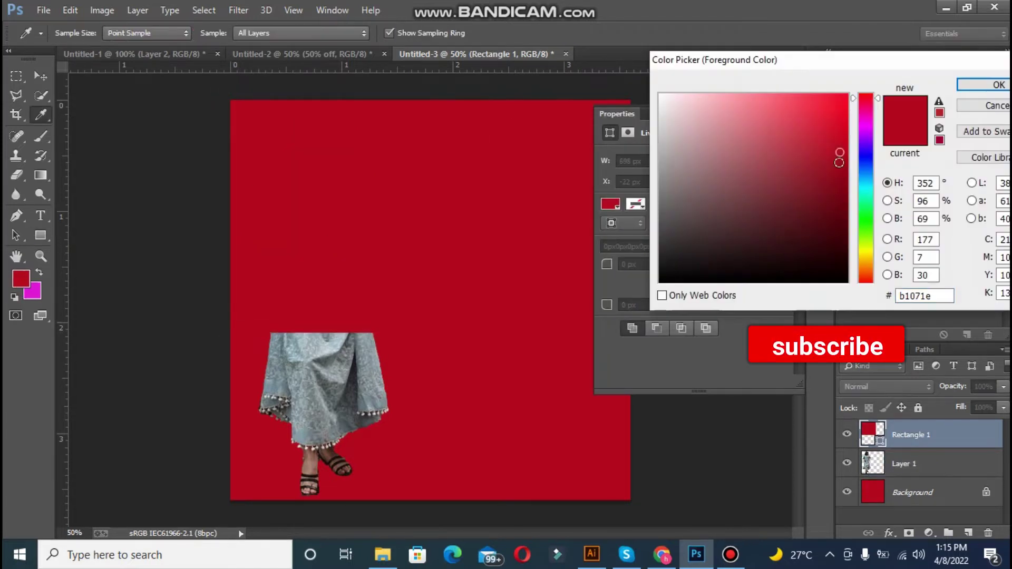
pyautogui.click(838, 165)
pyautogui.click(985, 83)
pyautogui.click(21, 279)
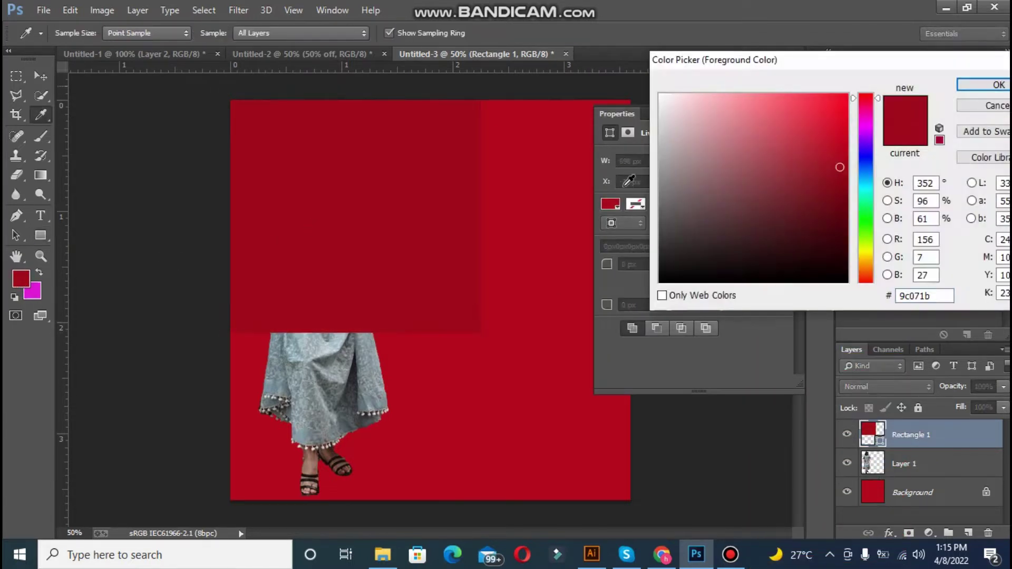
pyautogui.click(984, 84)
# Scale the rectangle to about 125% by 132%, rotate it about 47°, and place its layer beneath the woman's layer.
pyautogui.hotkey('ctrl', 't')
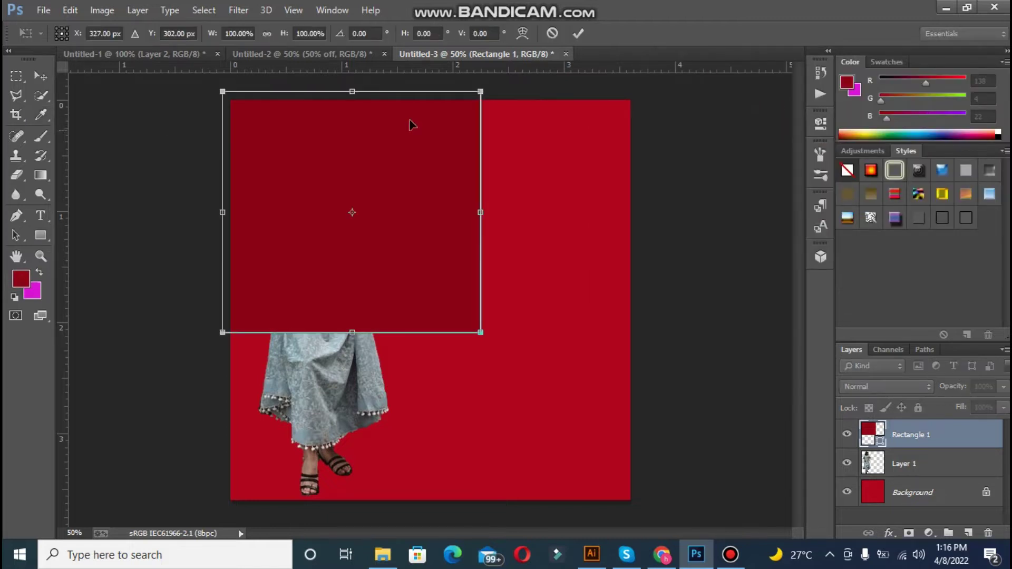
pyautogui.moveTo(222, 331); pyautogui.dragTo(159, 412)
pyautogui.moveTo(492, 85); pyautogui.dragTo(540, 266)
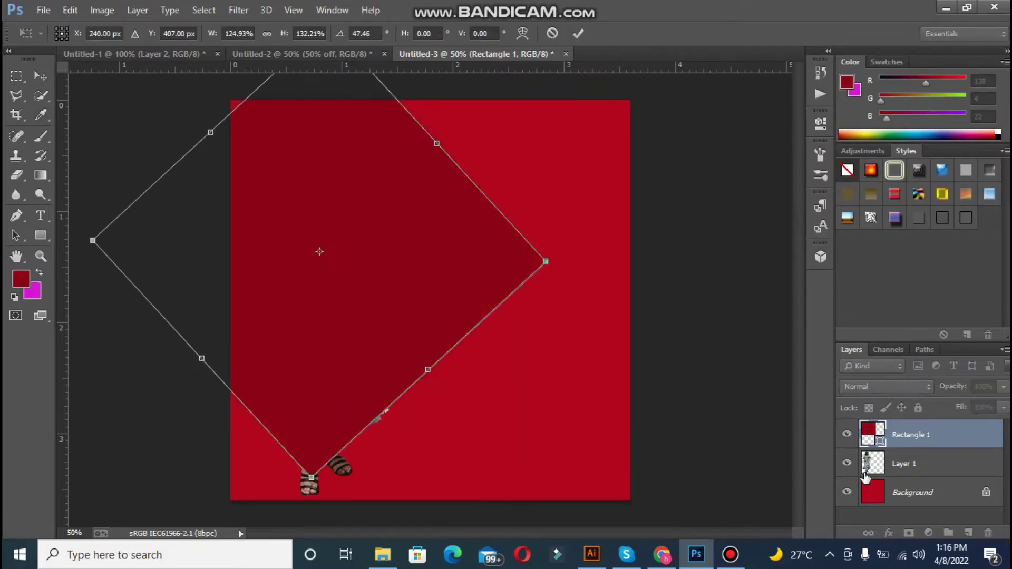
pyautogui.press('Return')
pyautogui.press('Return')
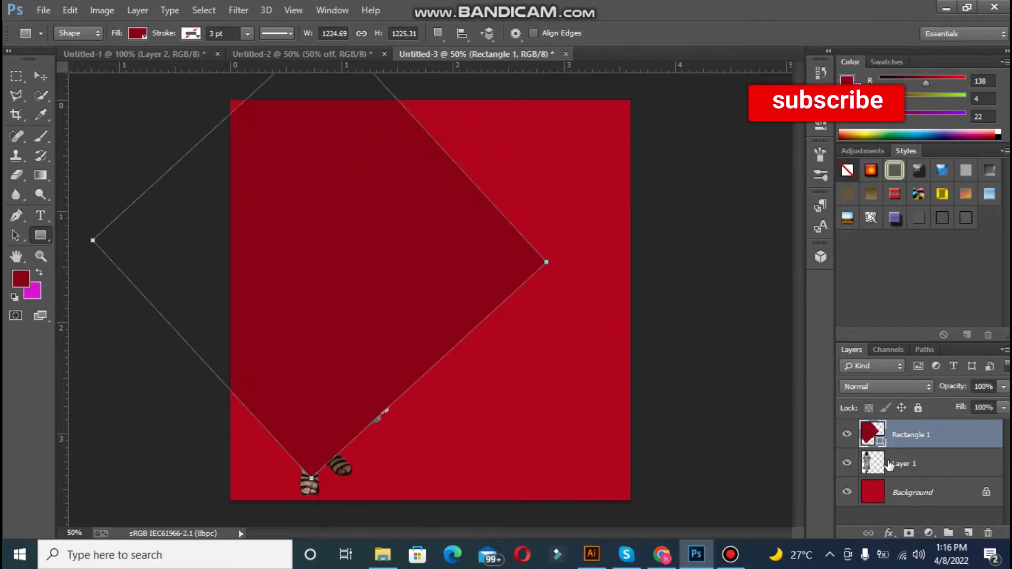
pyautogui.moveTo(902, 447); pyautogui.dragTo(885, 473)
pyautogui.click(886, 473)
# Stretch the rotated rectangle to about 194% wide and 148% high so it covers most of the canvas.
pyautogui.hotkey('ctrl', 't')
pyautogui.moveTo(547, 251); pyautogui.dragTo(648, 252)
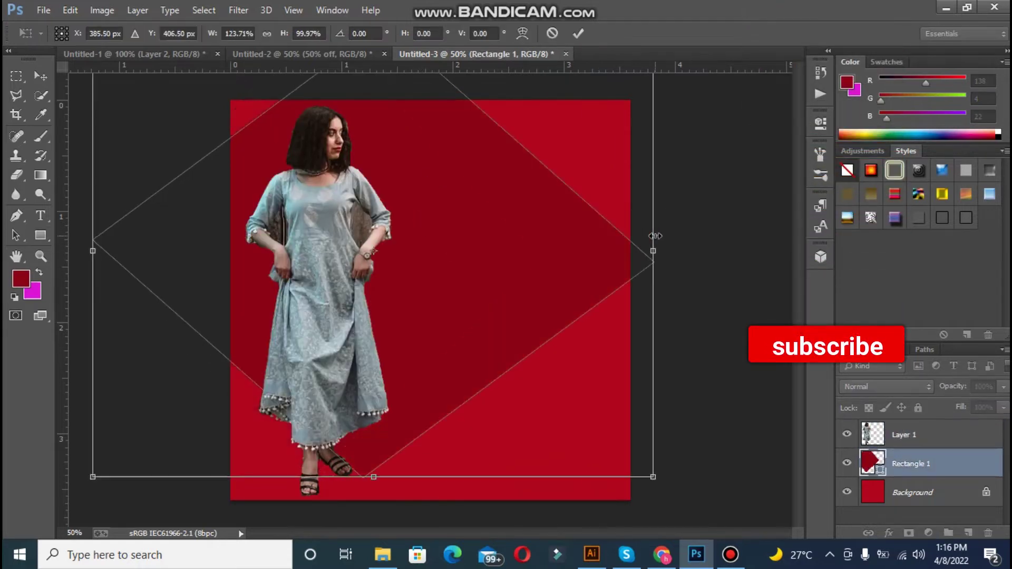
pyautogui.hotkey('ctrl', '-')
pyautogui.hotkey('ctrl', 'z')
pyautogui.moveTo(507, 116); pyautogui.dragTo(641, 95)
pyautogui.moveTo(210, 413); pyautogui.dragTo(106, 515)
pyautogui.moveTo(640, 95); pyautogui.dragTo(697, 71)
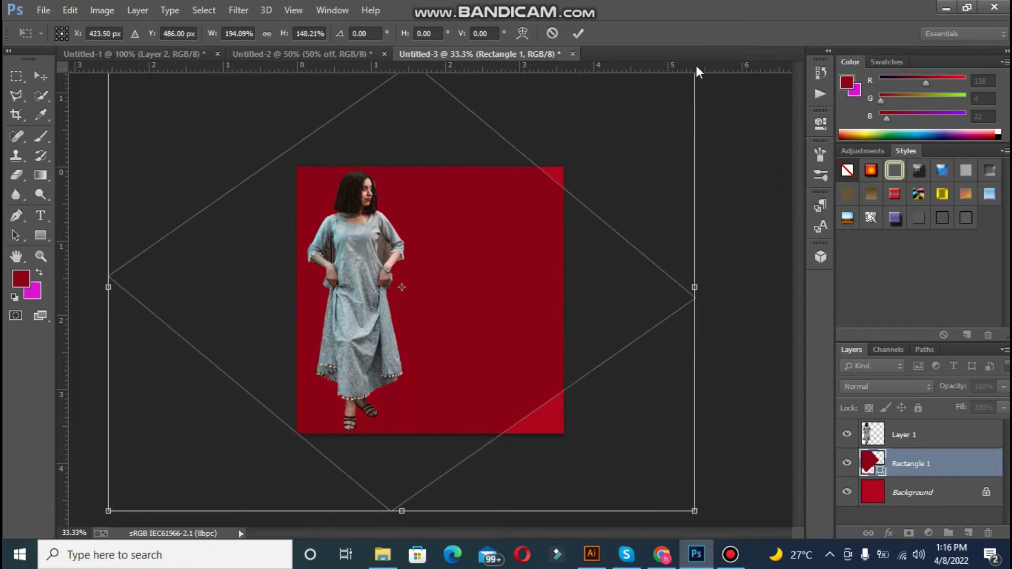
# Rotate the dark red shape to about -18° and resize it to about 204% wide and 111% high.
pyautogui.hotkey('ctrl', '-')
pyautogui.moveTo(630, 123); pyautogui.dragTo(651, 106)
pyautogui.moveTo(190, 106); pyautogui.dragTo(230, 131)
pyautogui.moveTo(651, 458); pyautogui.dragTo(611, 435)
pyautogui.moveTo(232, 282); pyautogui.dragTo(172, 284)
pyautogui.moveTo(163, 127); pyautogui.dragTo(180, 220)
pyautogui.moveTo(344, 141); pyautogui.dragTo(352, 171)
pyautogui.moveTo(601, 233); pyautogui.dragTo(642, 220)
pyautogui.moveTo(148, 240); pyautogui.dragTo(168, 250)
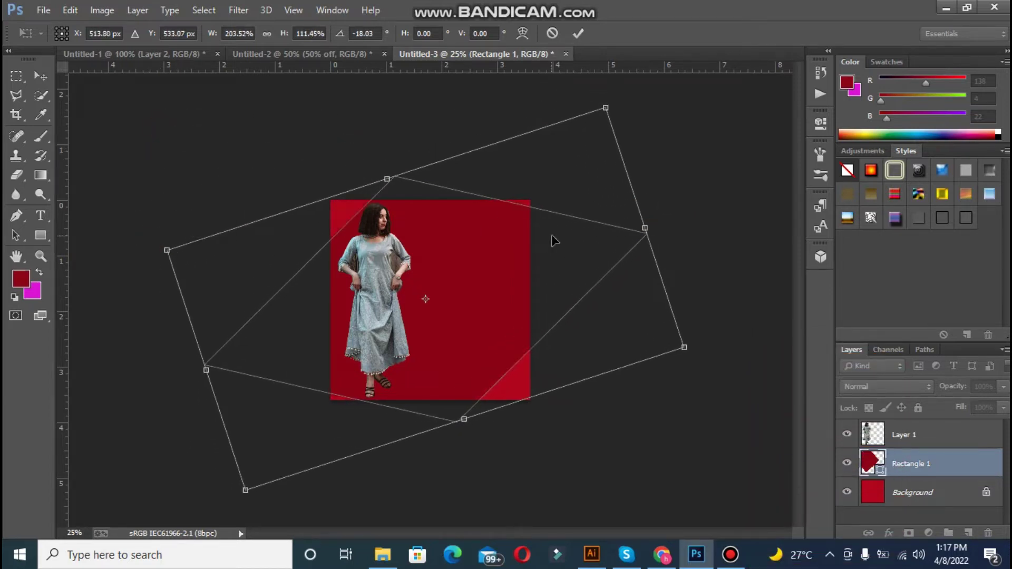
# Widen and flatten the dark red shape, shift it toward the lower left, and apply the transformation.
pyautogui.moveTo(645, 221); pyautogui.dragTo(660, 223)
pyautogui.moveTo(471, 417); pyautogui.dragTo(469, 406)
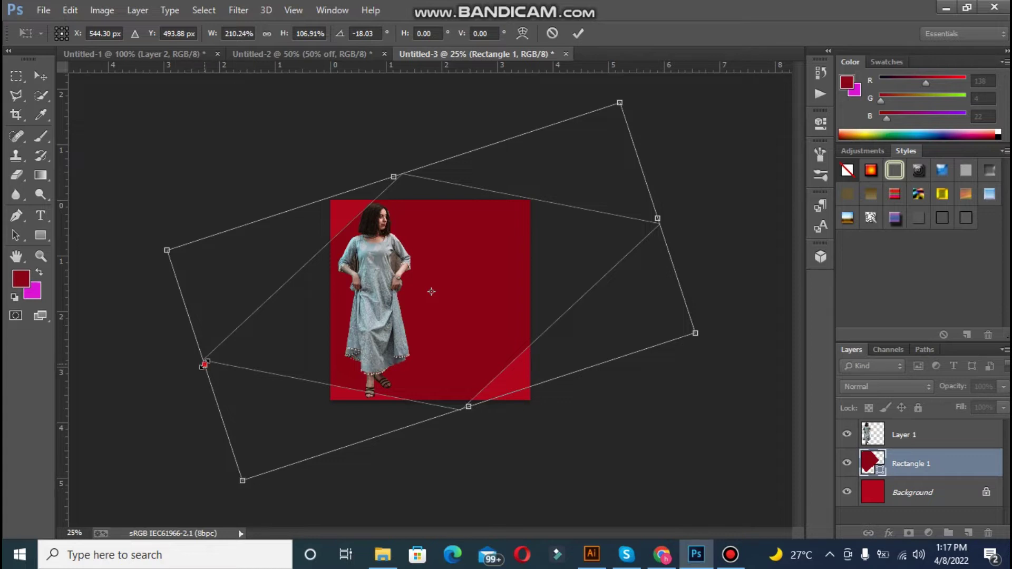
pyautogui.moveTo(205, 365); pyautogui.dragTo(163, 377)
pyautogui.moveTo(440, 343)
pyautogui.mouseDown()
pyautogui.moveTo(446, 331)
pyautogui.moveTo(430, 352)
pyautogui.mouseUp()
pyautogui.press('Return')
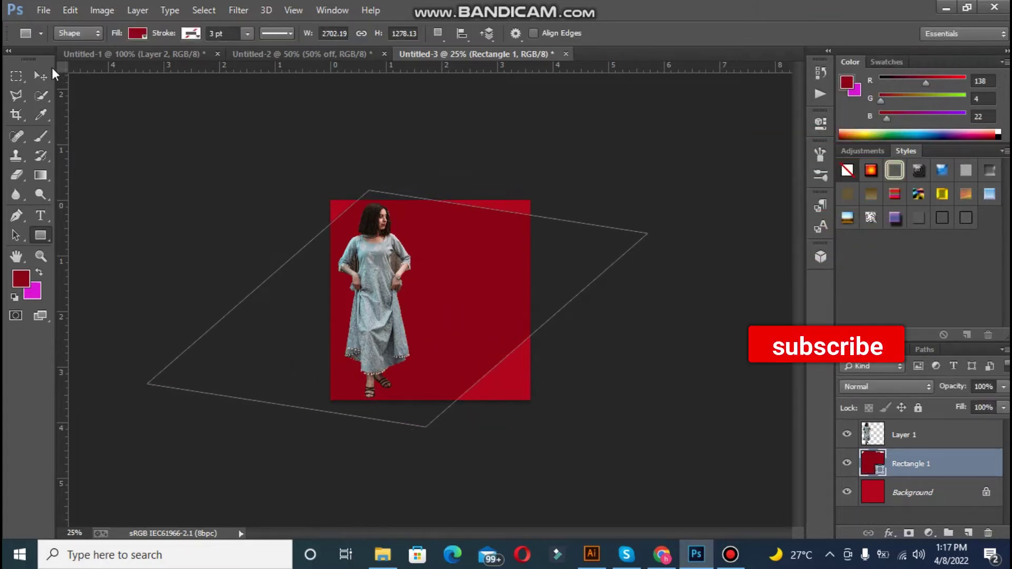
# Reposition the dark red shape, rotate it about -3° and scale it to about 110% wide and 104% high.
pyautogui.press('v')
pyautogui.moveTo(531, 285); pyautogui.dragTo(517, 305)
pyautogui.hotkey('ctrl', 't')
pyautogui.moveTo(113, 419); pyautogui.dragTo(131, 444)
pyautogui.moveTo(306, 394); pyautogui.dragTo(311, 399)
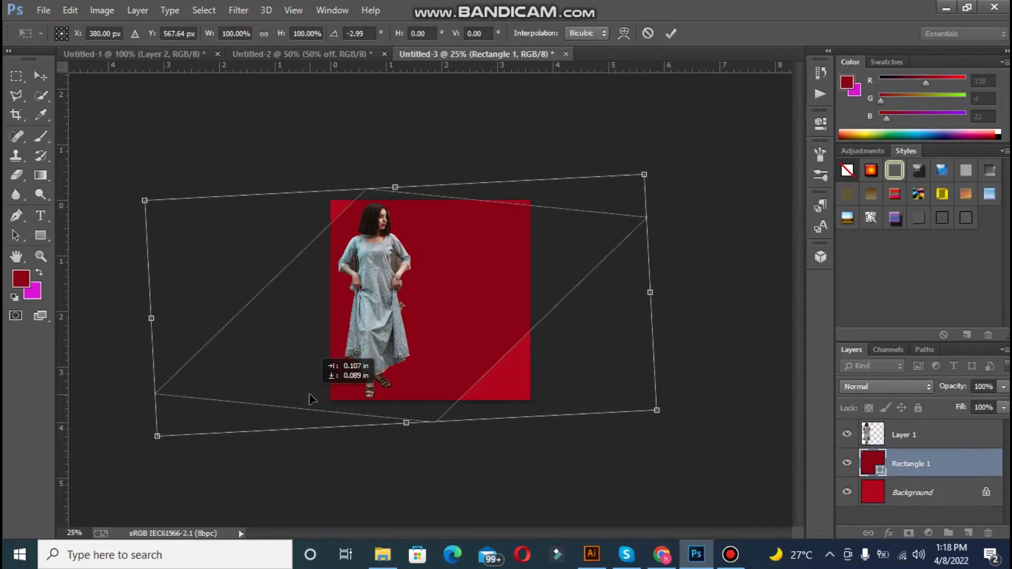
pyautogui.moveTo(644, 175); pyautogui.dragTo(694, 165)
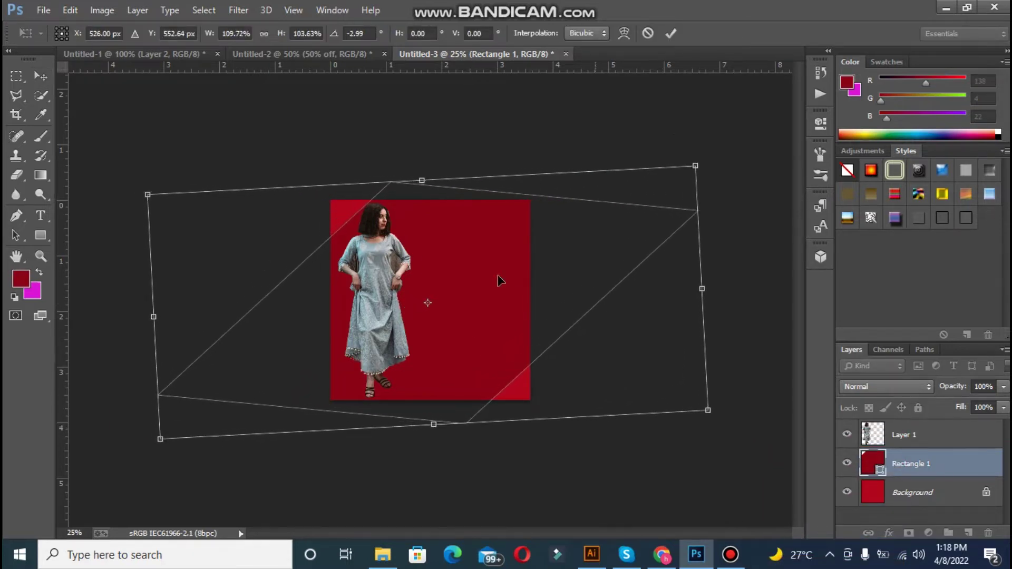
pyautogui.moveTo(483, 298)
pyautogui.mouseDown()
pyautogui.moveTo(480, 289)
pyautogui.moveTo(469, 301)
pyautogui.mouseUp()
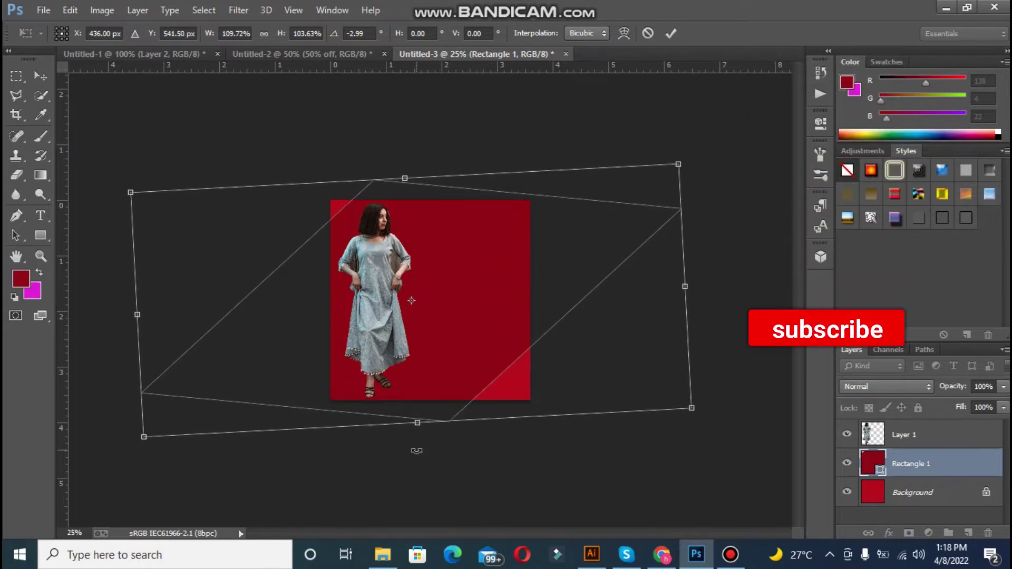
# Flatten and widen the dark red shape so its slanted edges cut the canvas's opposite corners, and apply the transformation.
pyautogui.moveTo(418, 428); pyautogui.dragTo(415, 415)
pyautogui.moveTo(685, 287); pyautogui.dragTo(716, 285)
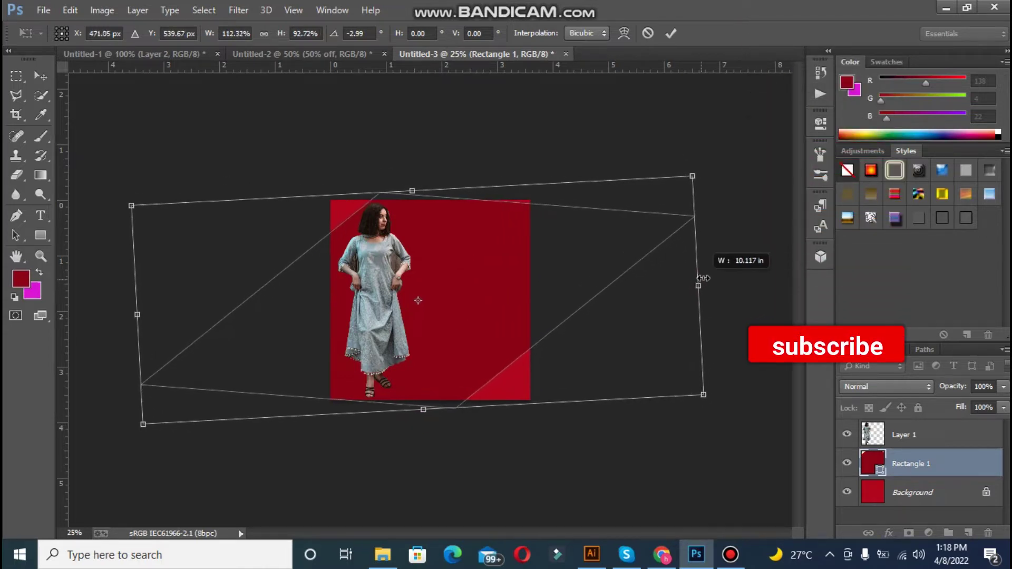
pyautogui.moveTo(711, 175)
pyautogui.mouseDown()
pyautogui.moveTo(707, 165)
pyautogui.moveTo(726, 169)
pyautogui.mouseUp()
pyautogui.doubleClick(584, 306)
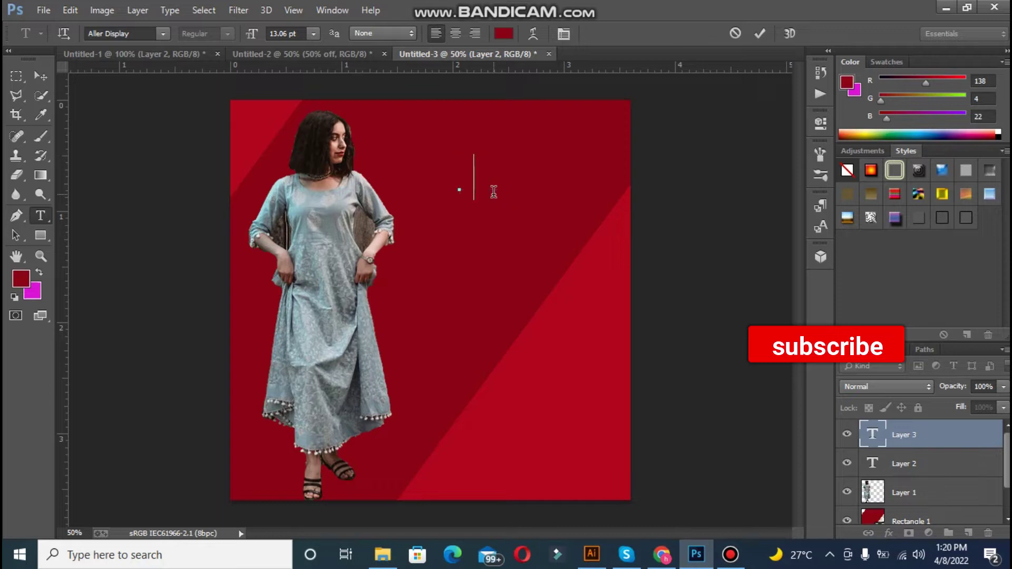
# Enter the text "special fashion clothes" on three lines, one word per line, and commit it.
pyautogui.write('uper')
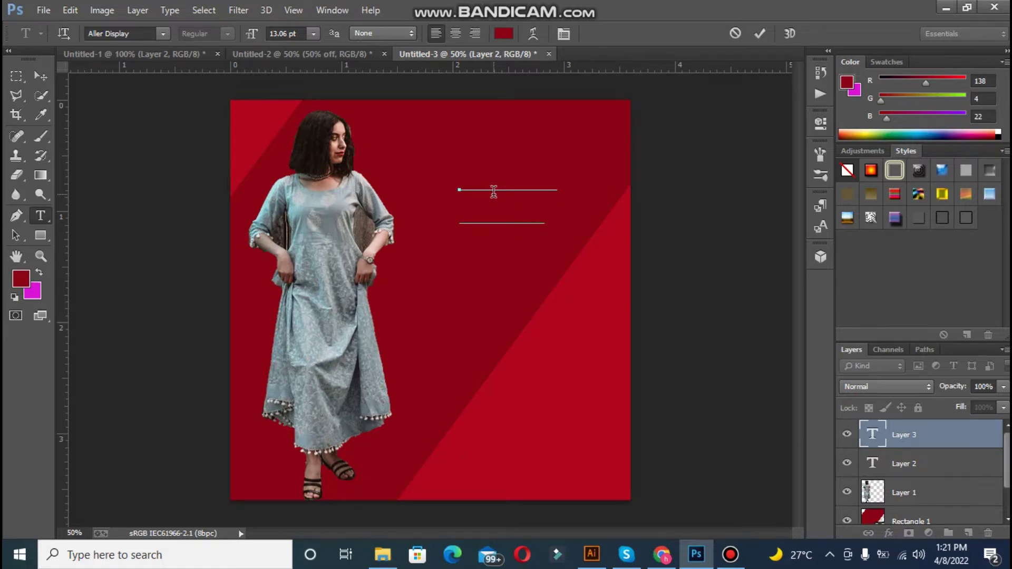
pyautogui.press('BackSpace')
pyautogui.press('BackSpace')
pyautogui.press('BackSpace')
pyautogui.press('BackSpace')
pyautogui.press('BackSpace')
pyautogui.press('BackSpace')
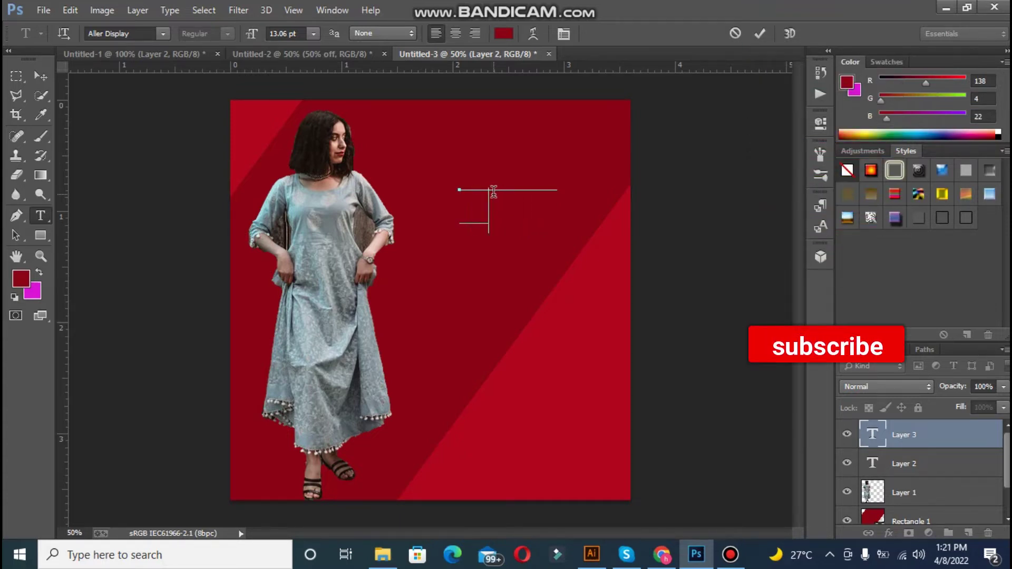
pyautogui.write('R')
pyautogui.press('Return')
pyautogui.write('SALE')
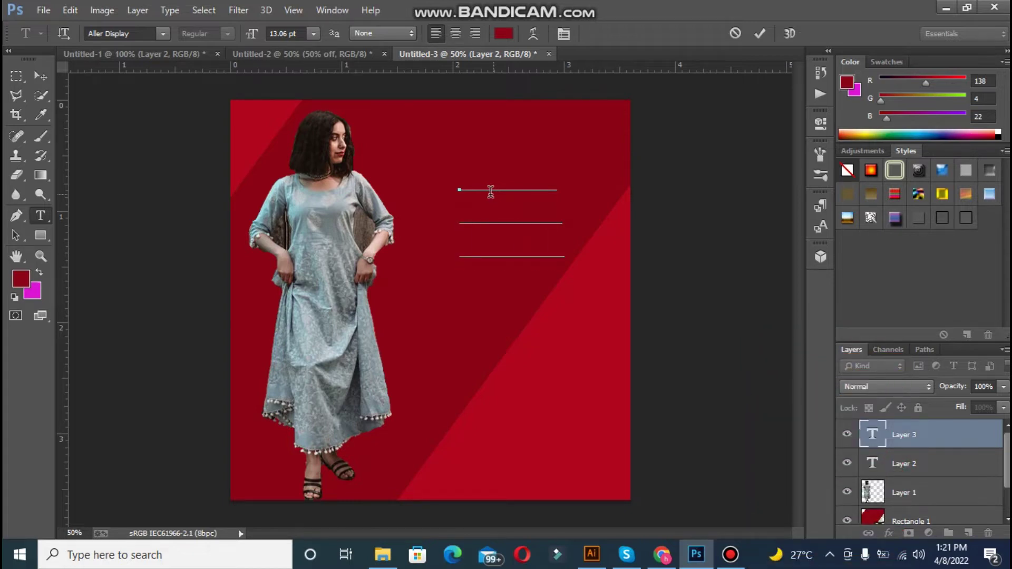
pyautogui.click(41, 79)
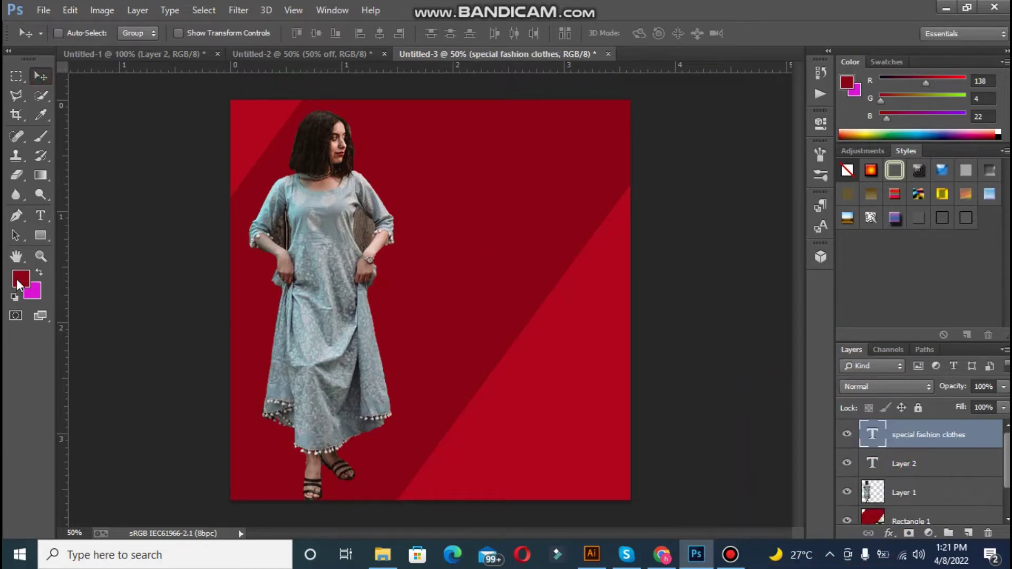
# Set the foreground color to off-white fcf9f9 and fill the three-line text with it.
pyautogui.click(17, 284)
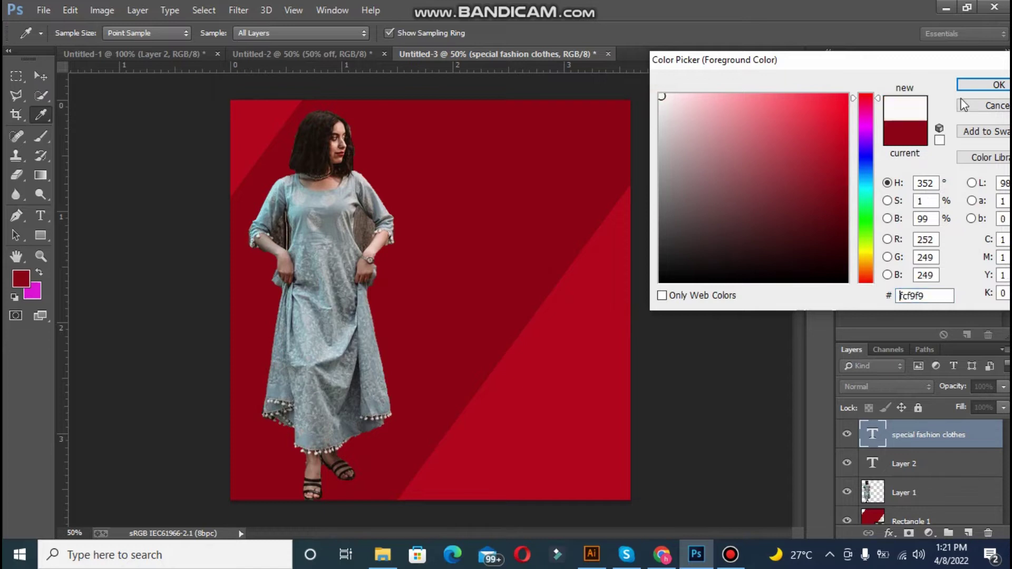
pyautogui.click(987, 85)
pyautogui.hotkey('alt', 'BackSpace')
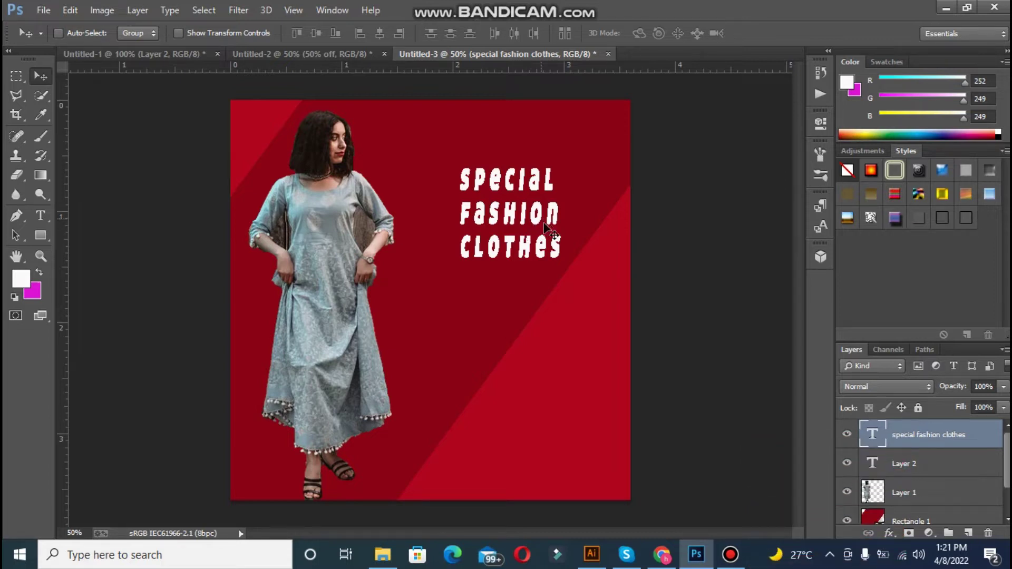
# Open the three-line text for editing and retype its second word in capitals as "FASHION".
pyautogui.doubleClick(878, 439)
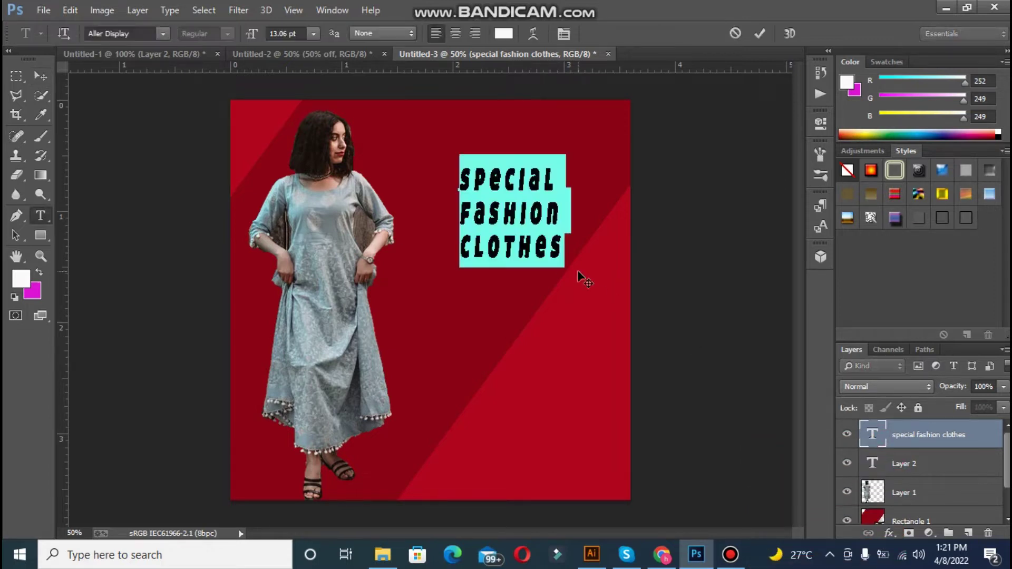
pyautogui.click(548, 207)
pyautogui.press('Delete')
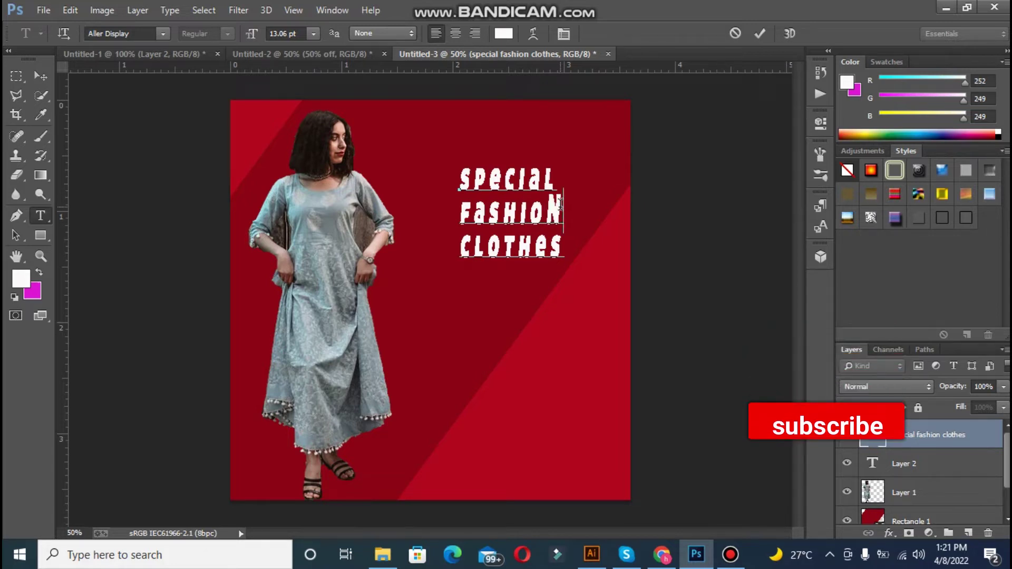
pyautogui.press('Left')
pyautogui.press('Left')
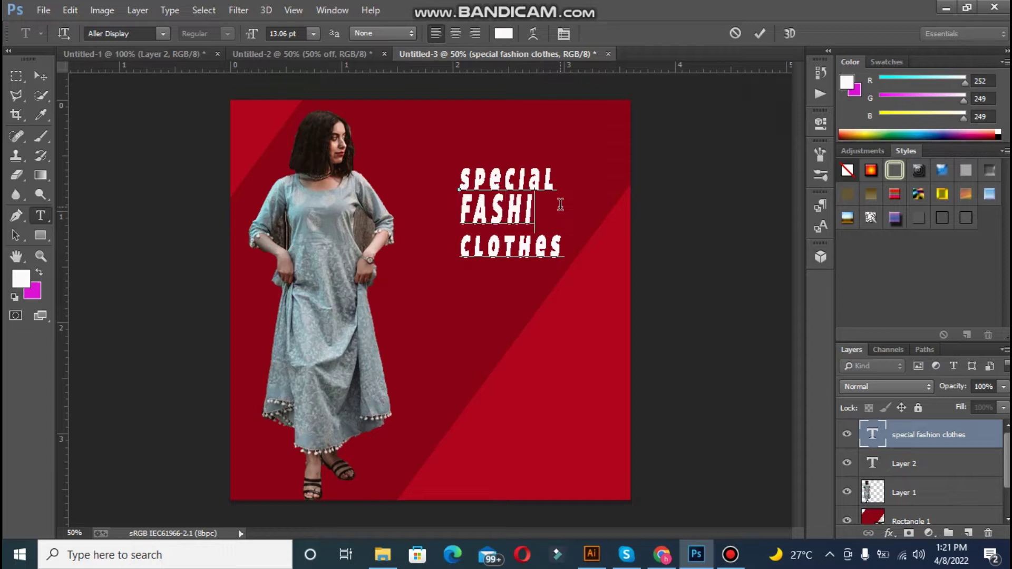
# Retype the text's third word in capitals as "CLOTHES" and commit the edit.
pyautogui.click(563, 241)
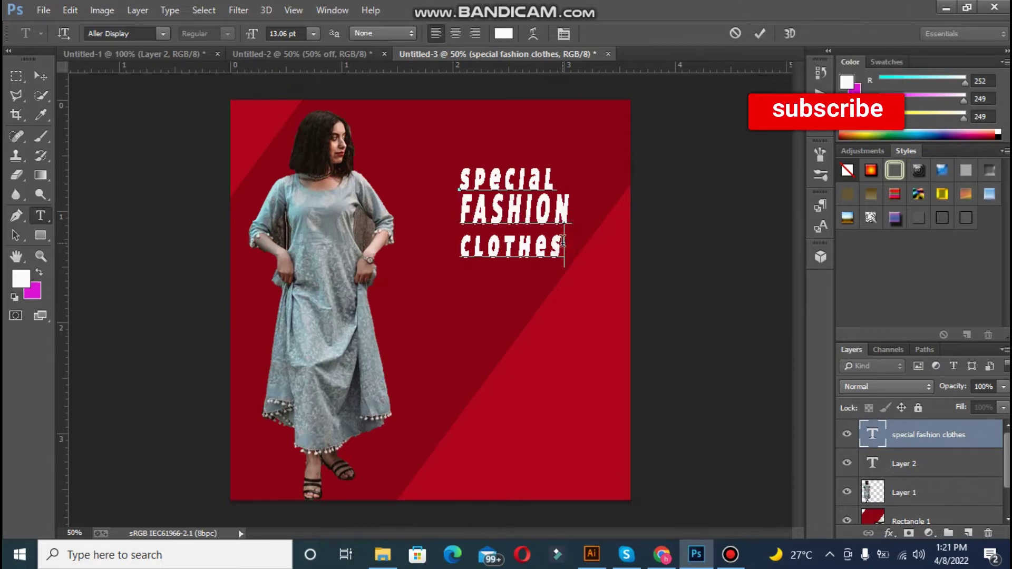
pyautogui.press('BackSpace')
pyautogui.press('BackSpace')
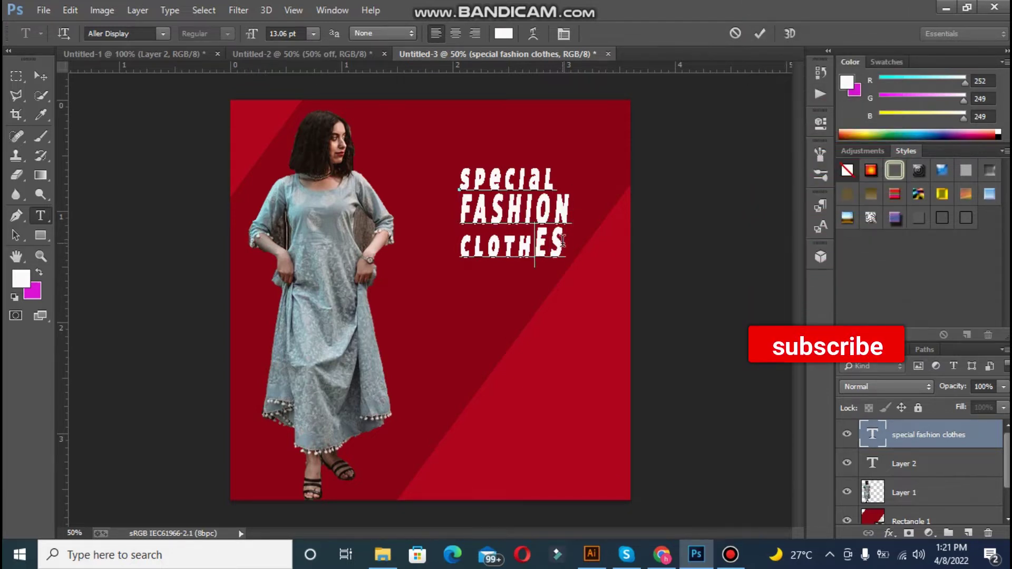
pyautogui.press('BackSpace')
pyautogui.write('CLOTH')
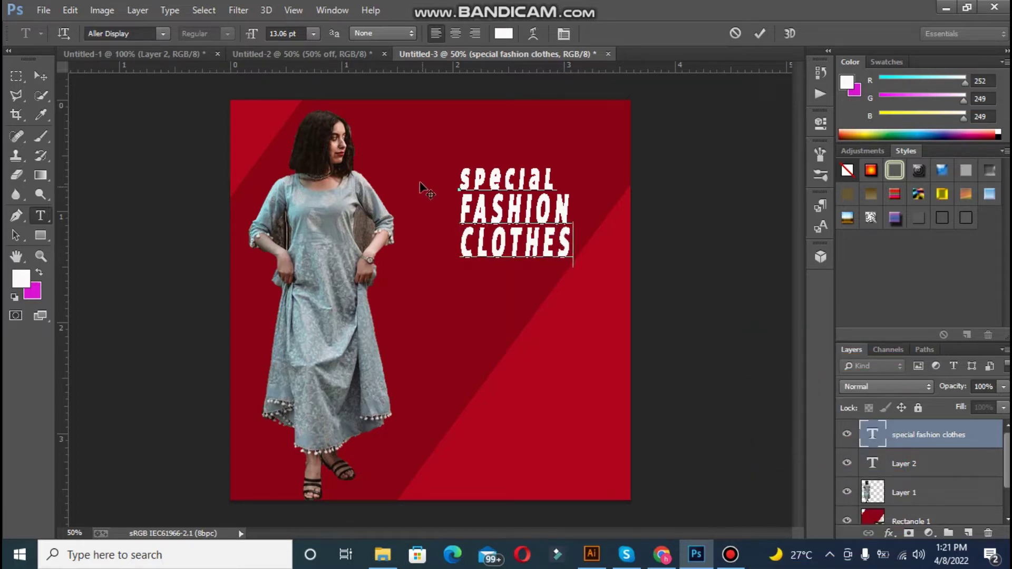
pyautogui.click(41, 75)
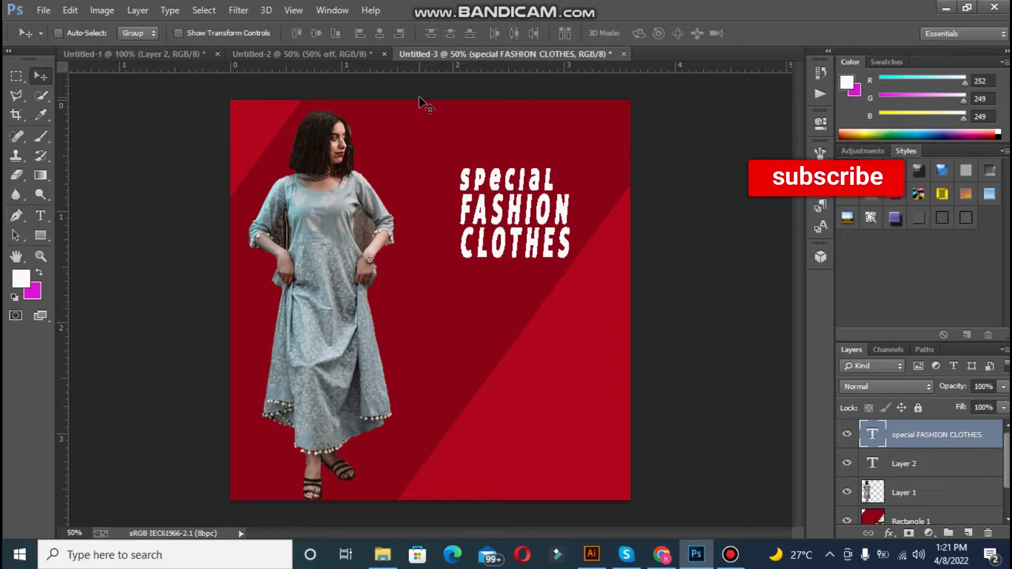
# Change the headline's font to ALISEO and turn off its faux italic in the character settings.
pyautogui.click(321, 9)
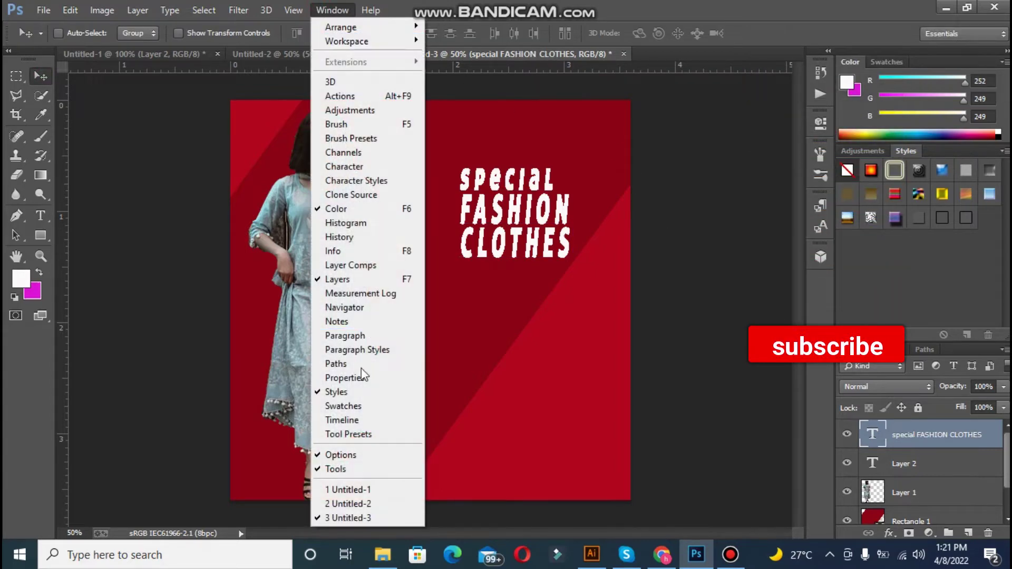
pyautogui.click(362, 342)
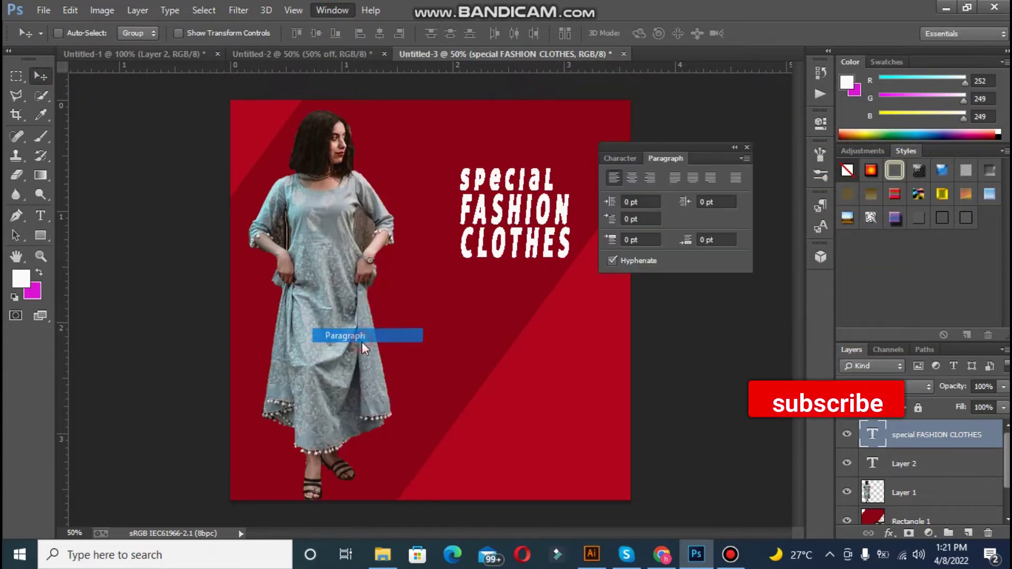
pyautogui.click(636, 156)
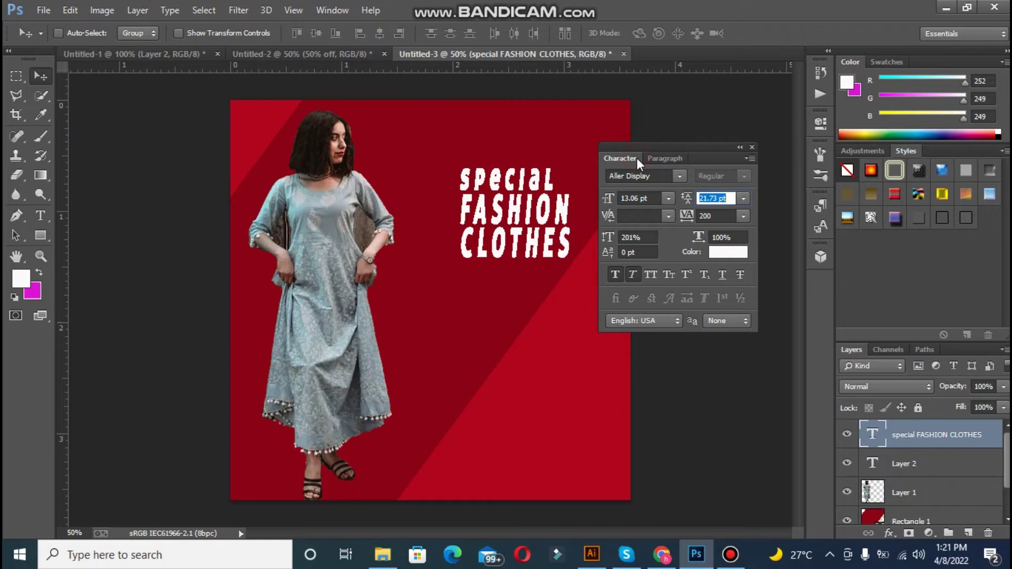
pyautogui.click(681, 175)
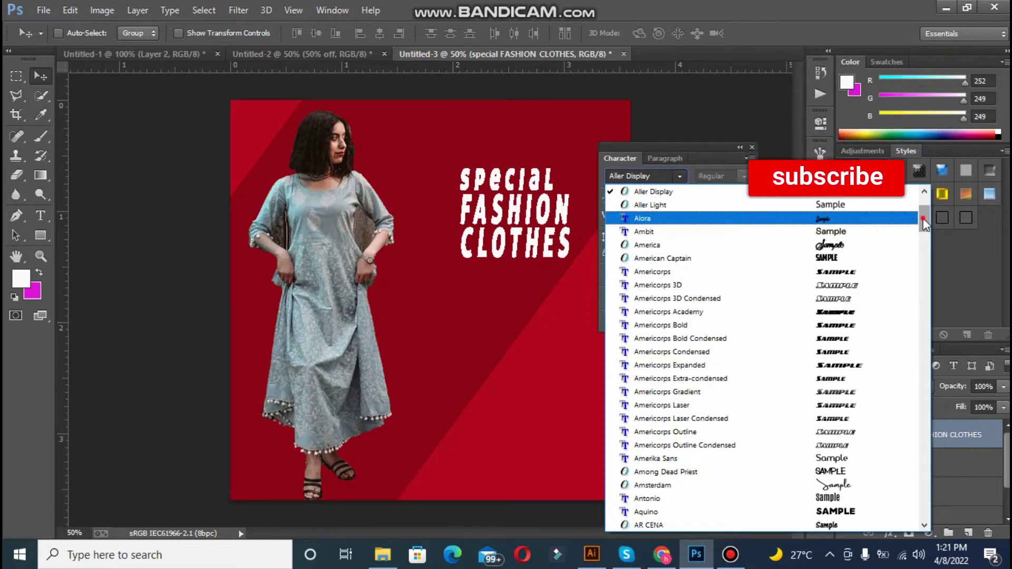
pyautogui.moveTo(923, 224); pyautogui.dragTo(919, 196)
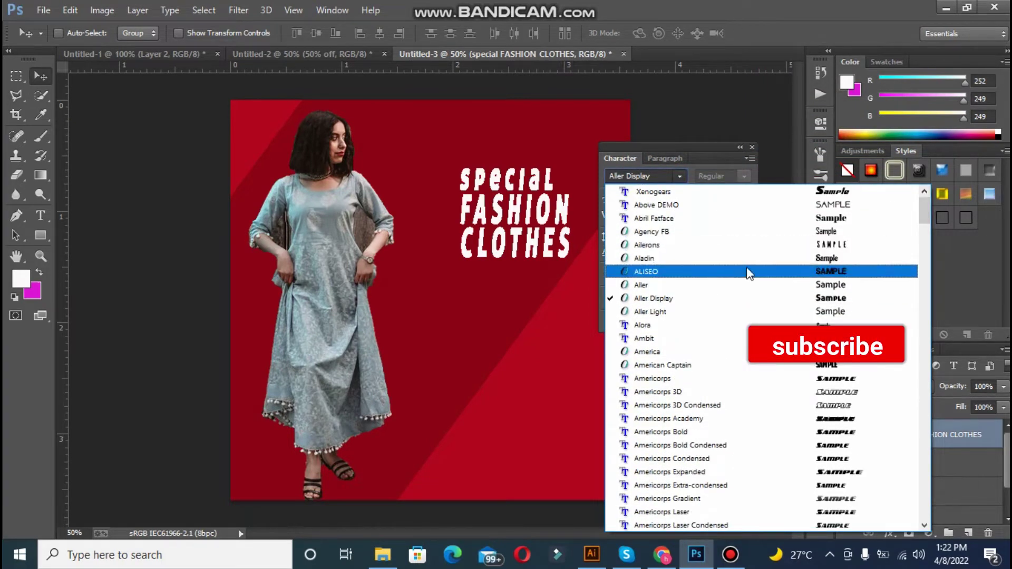
pyautogui.click(746, 271)
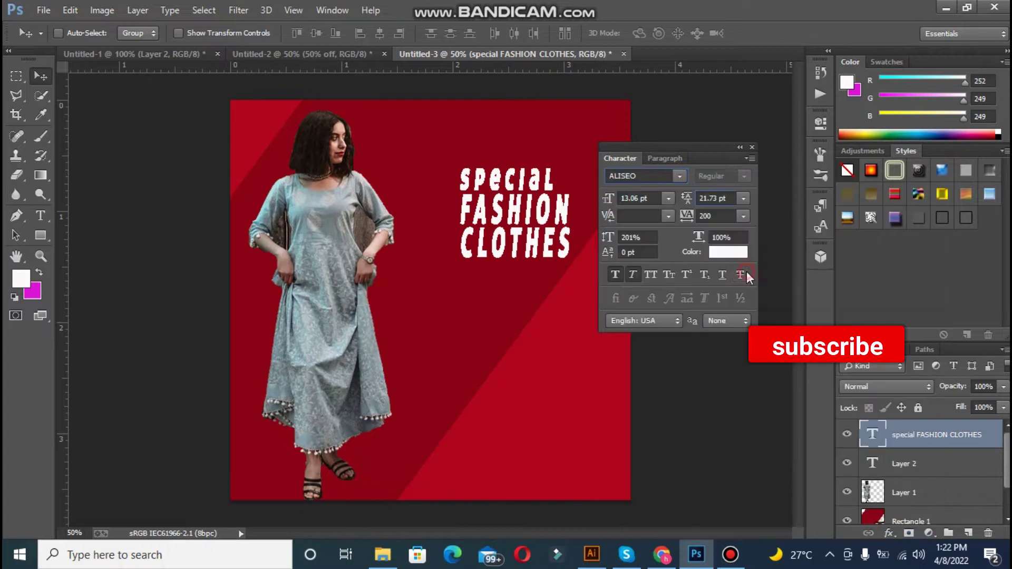
pyautogui.click(635, 272)
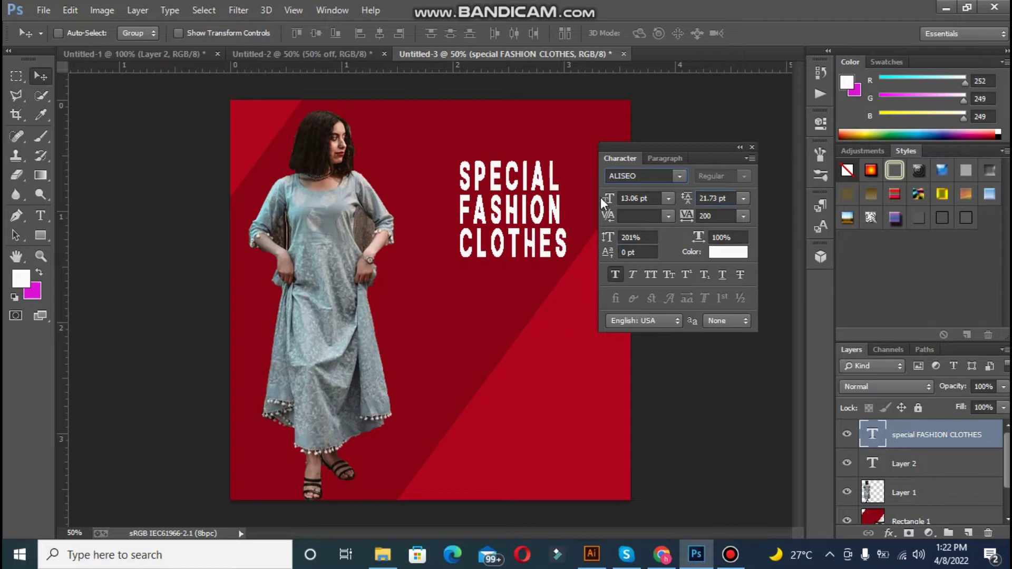
# Set the headline to 24.06 pt with 44.73 pt leading and move it closer to the woman.
pyautogui.moveTo(609, 201)
pyautogui.mouseDown()
pyautogui.moveTo(626, 204)
pyautogui.moveTo(605, 207)
pyautogui.moveTo(612, 199)
pyautogui.mouseUp()
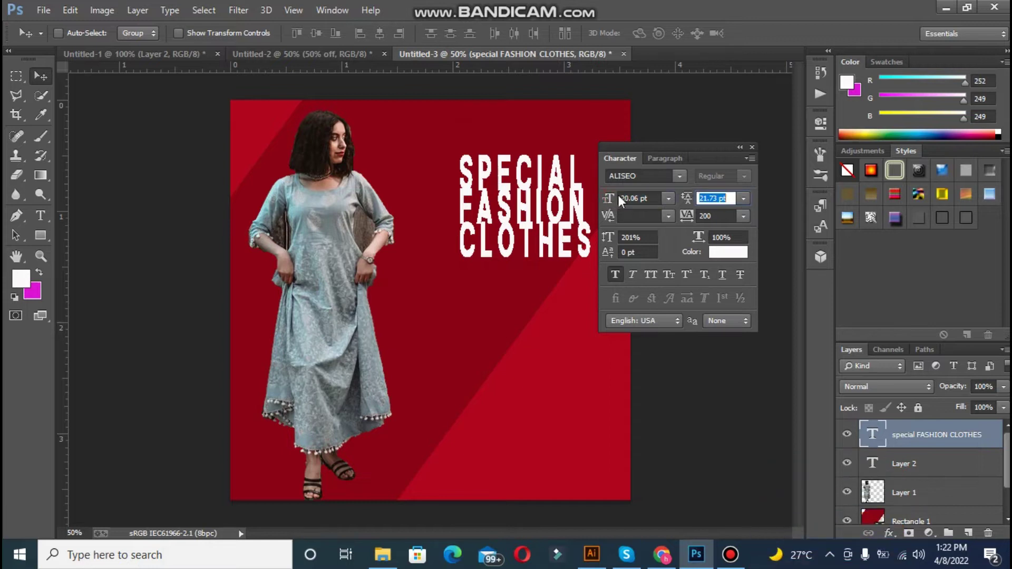
pyautogui.moveTo(699, 197); pyautogui.dragTo(701, 200)
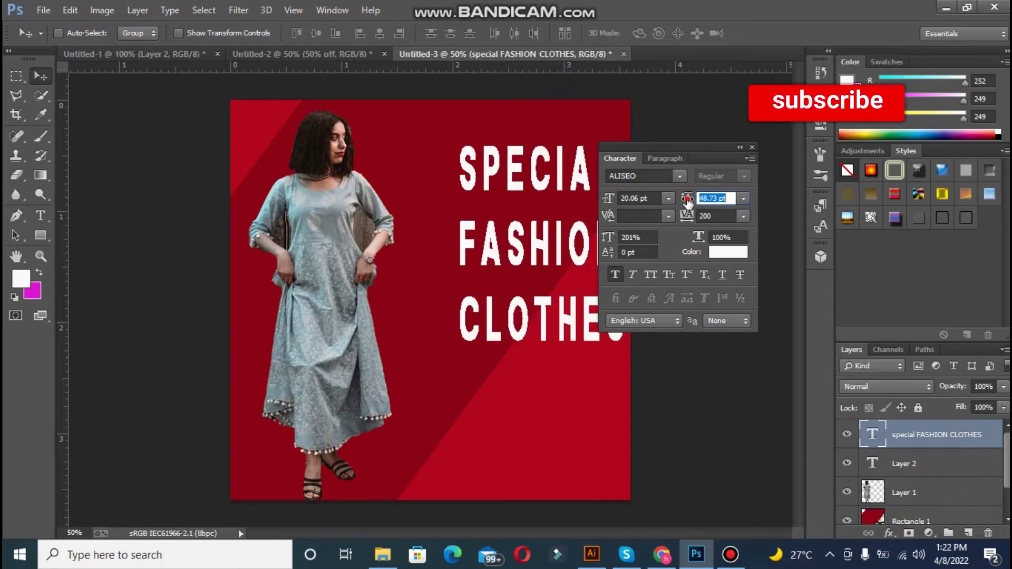
pyautogui.moveTo(689, 201); pyautogui.dragTo(686, 202)
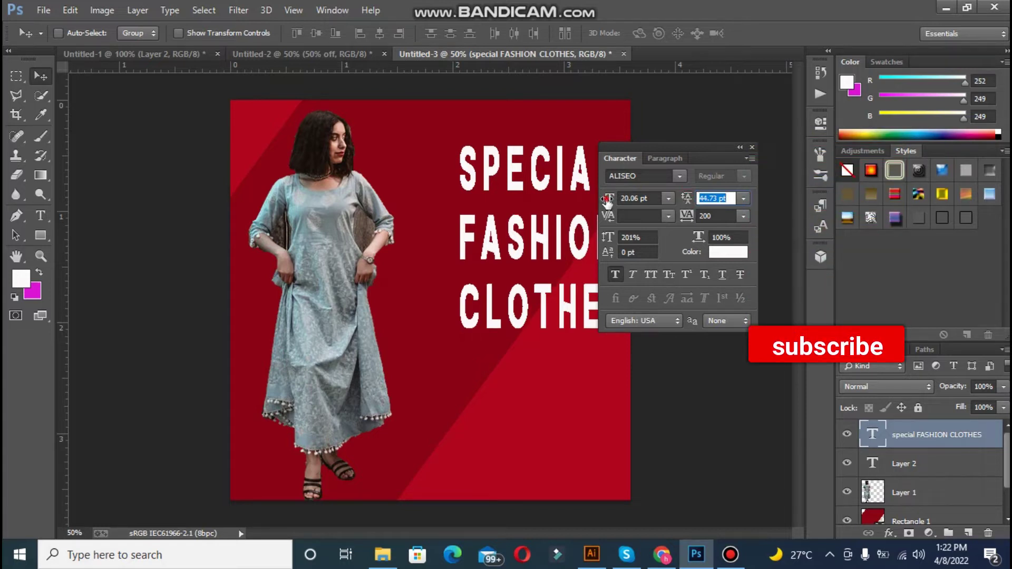
pyautogui.press('Tab')
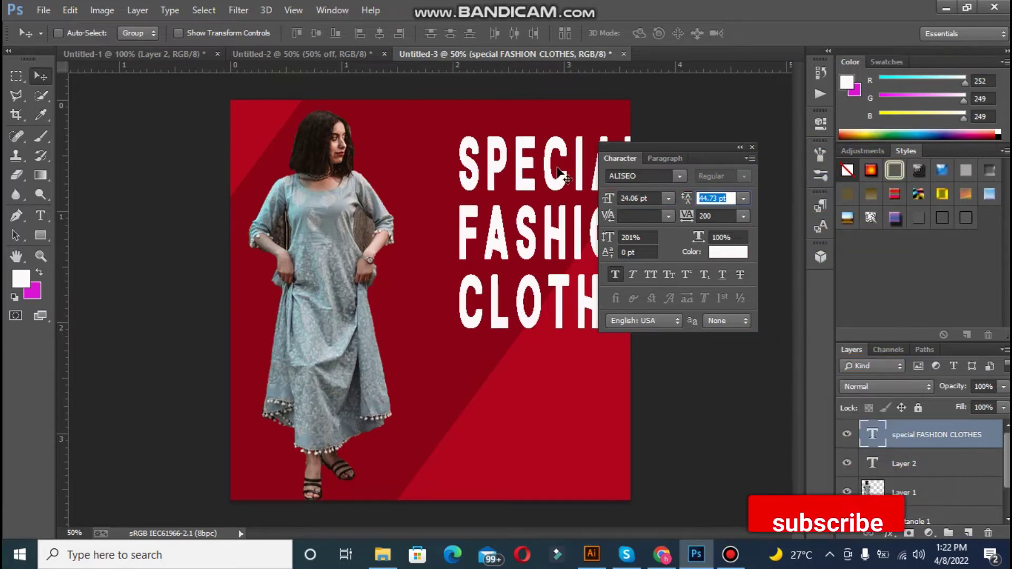
pyautogui.moveTo(528, 169); pyautogui.dragTo(479, 220)
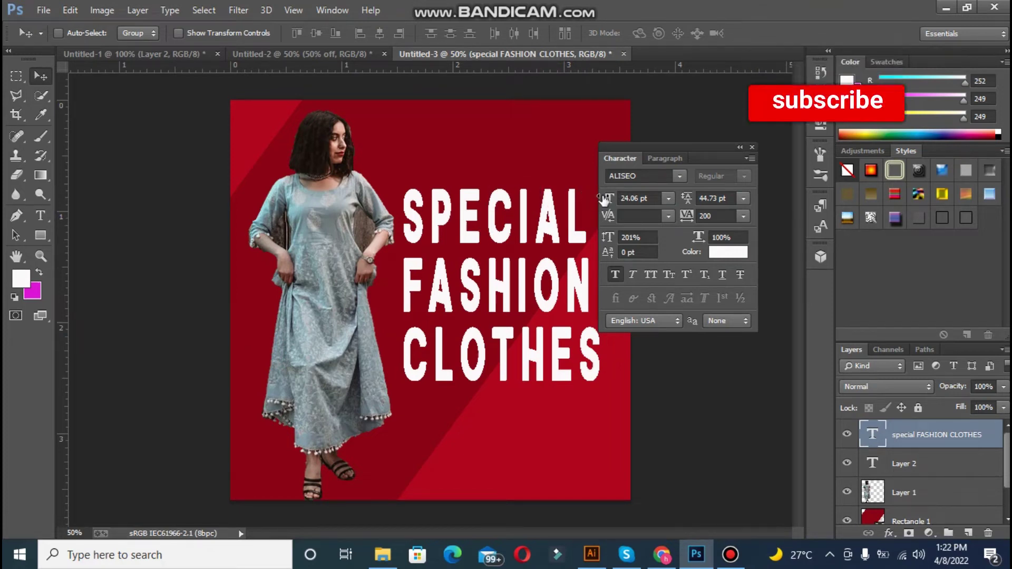
# Set the headline to 29.06 pt with 52.73 pt leading and nudge it slightly up toward the woman.
pyautogui.moveTo(598, 195); pyautogui.dragTo(604, 200)
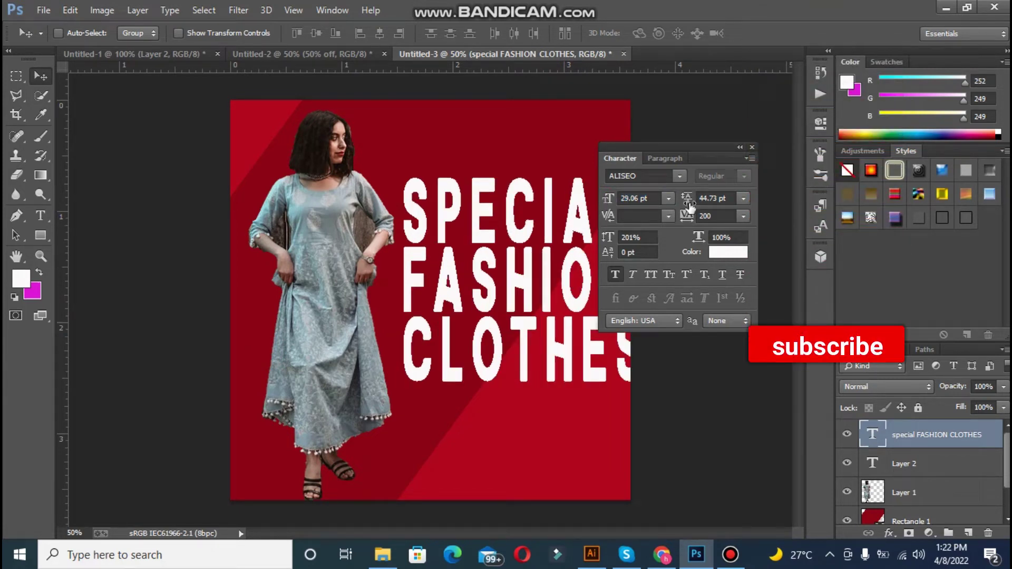
pyautogui.moveTo(690, 205); pyautogui.dragTo(694, 203)
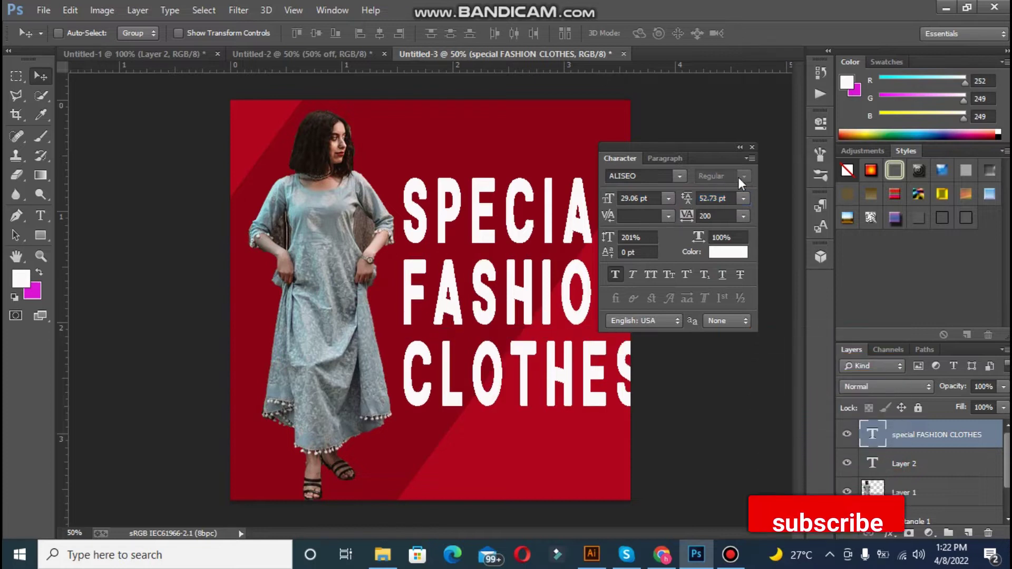
pyautogui.click(741, 149)
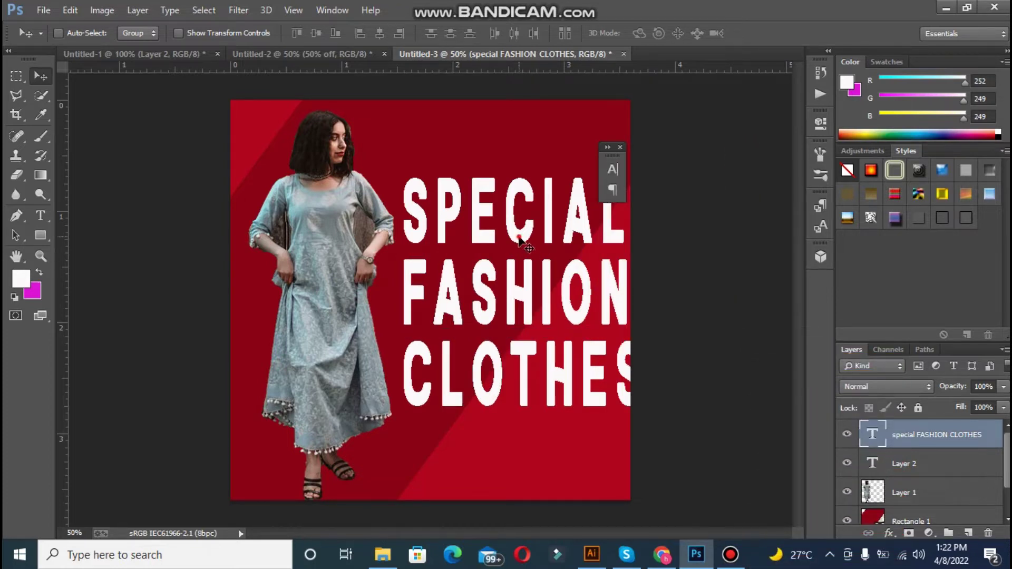
pyautogui.moveTo(518, 237); pyautogui.dragTo(513, 235)
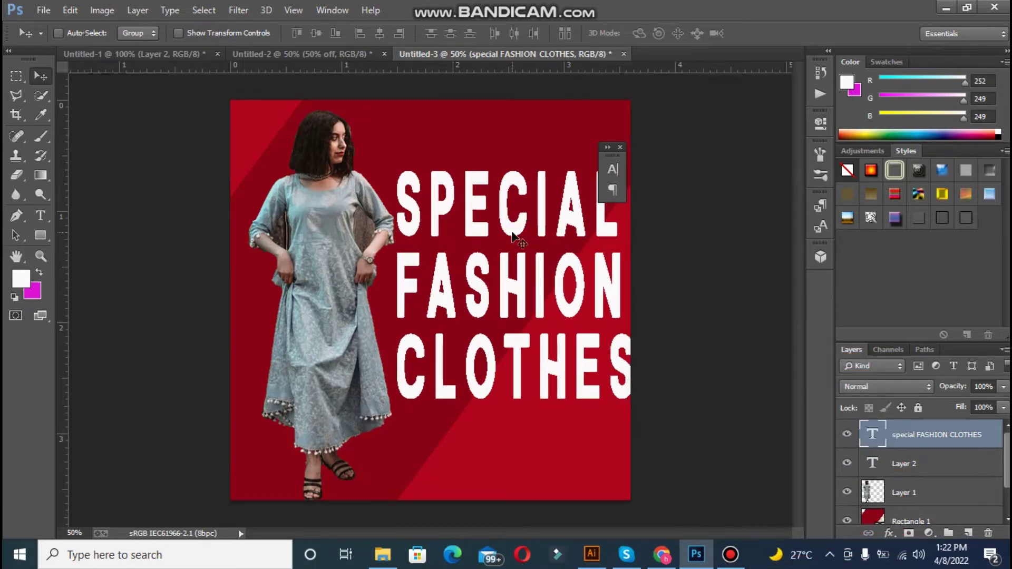
# Scale the headline to about 92.62% in both directions, move it fully inside the canvas beside the woman, and apply the transformation.
pyautogui.hotkey('ctrl', 't')
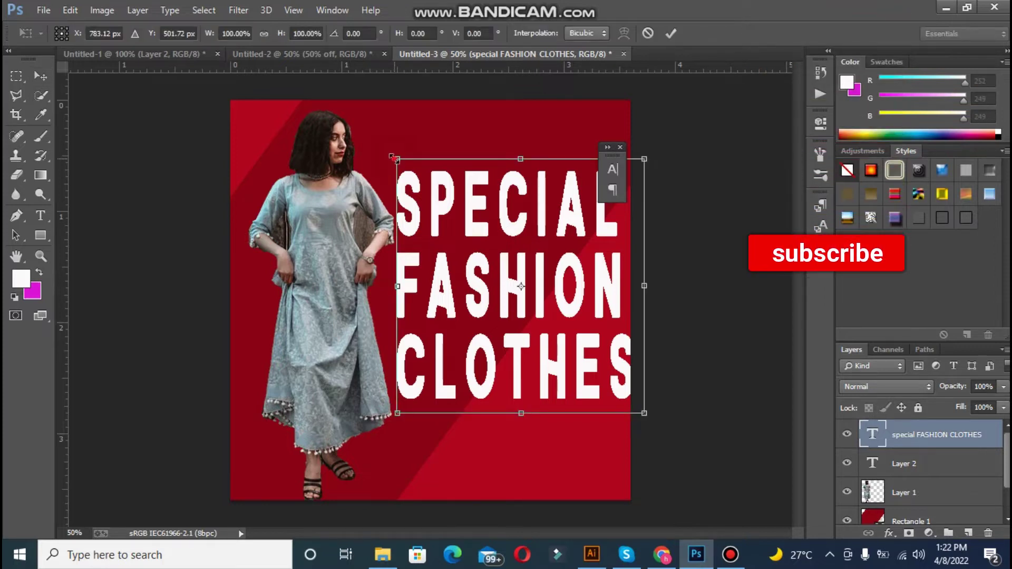
pyautogui.moveTo(401, 164); pyautogui.dragTo(416, 178)
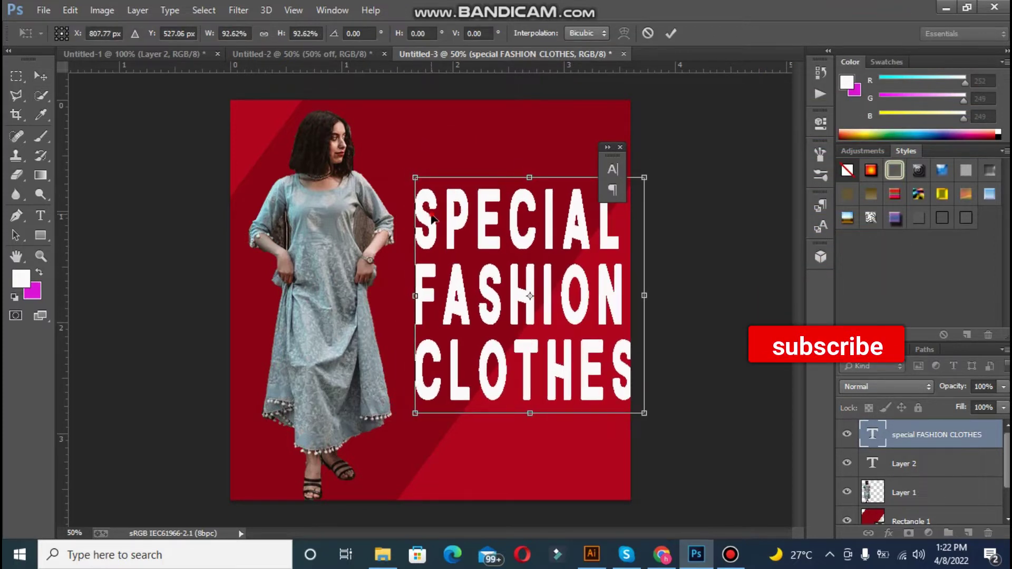
pyautogui.moveTo(431, 219); pyautogui.dragTo(416, 197)
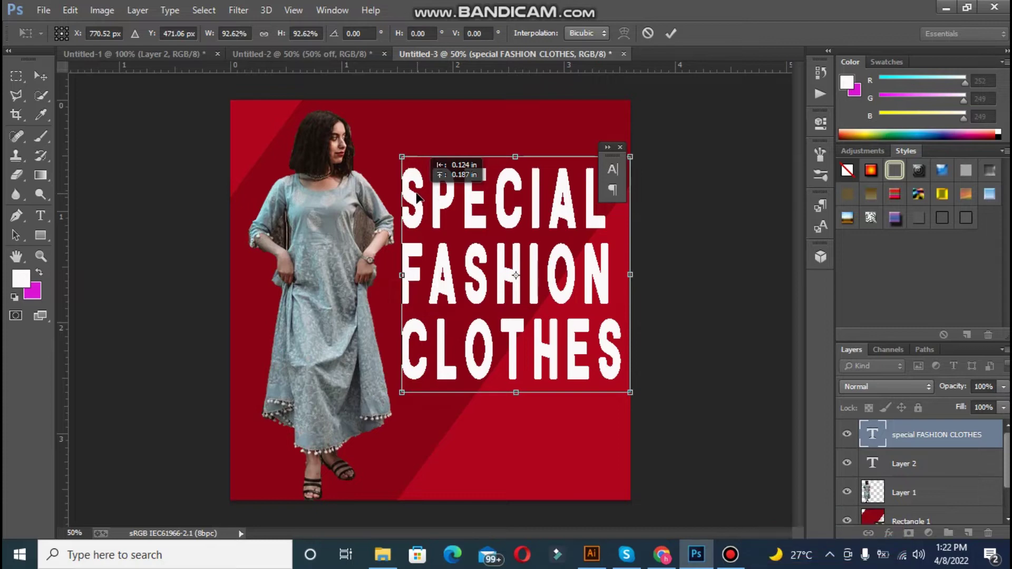
pyautogui.click(318, 12)
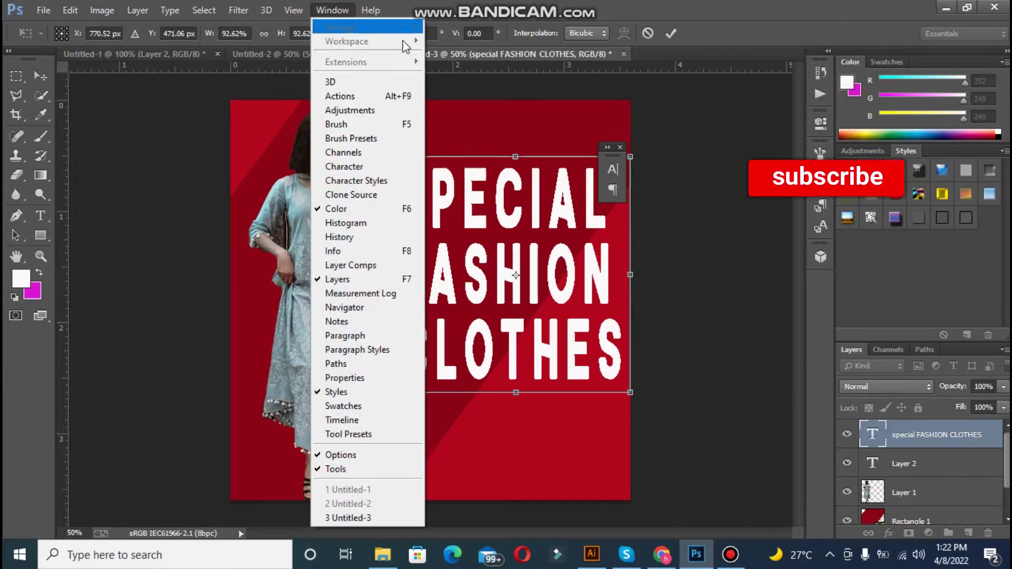
pyautogui.click(515, 104)
pyautogui.press('Return')
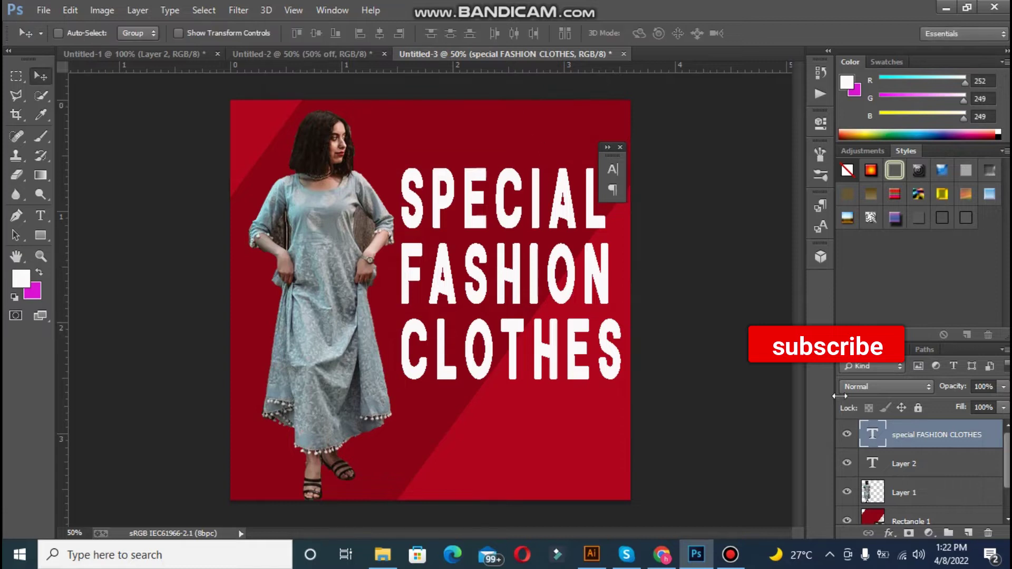
# Move the cut-out woman on Layer 1 slightly left and up, away from the headline.
pyautogui.click(907, 493)
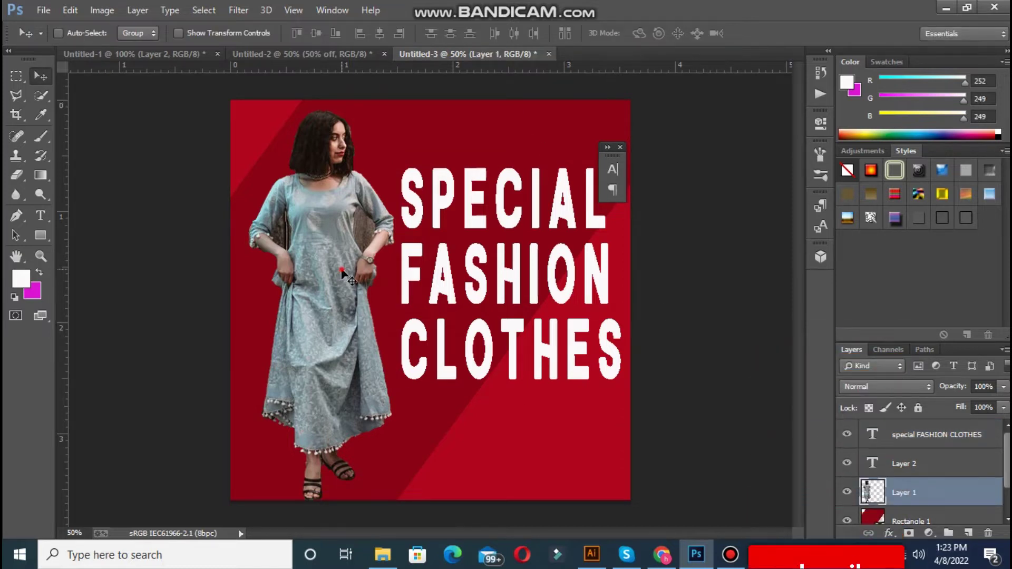
pyautogui.moveTo(337, 274); pyautogui.dragTo(333, 273)
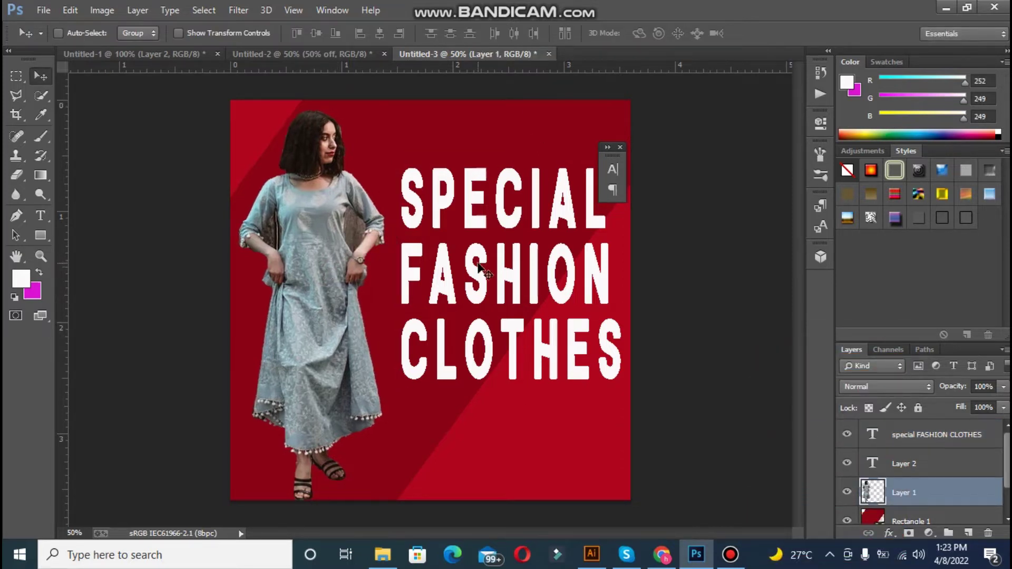
pyautogui.moveTo(479, 267); pyautogui.dragTo(477, 259)
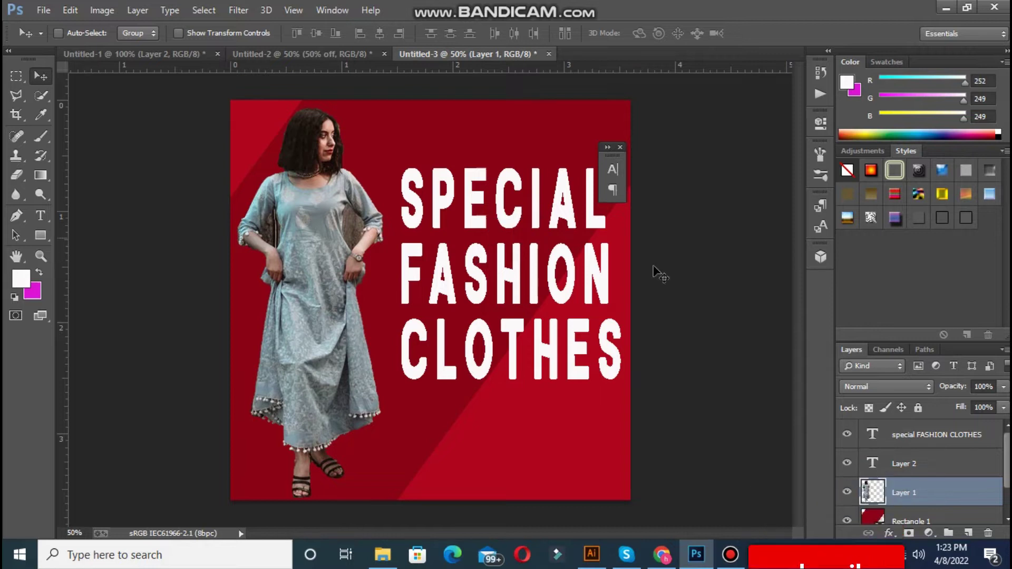
# Shift the headline slightly down and left toward the woman, and close the floating character and paragraph palette.
pyautogui.click(885, 439)
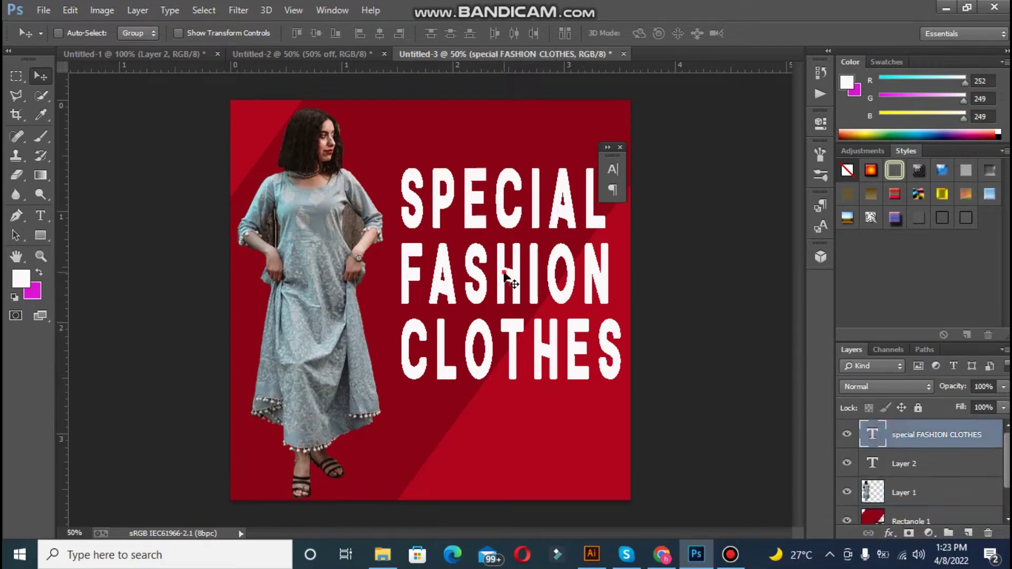
pyautogui.moveTo(504, 272); pyautogui.dragTo(499, 281)
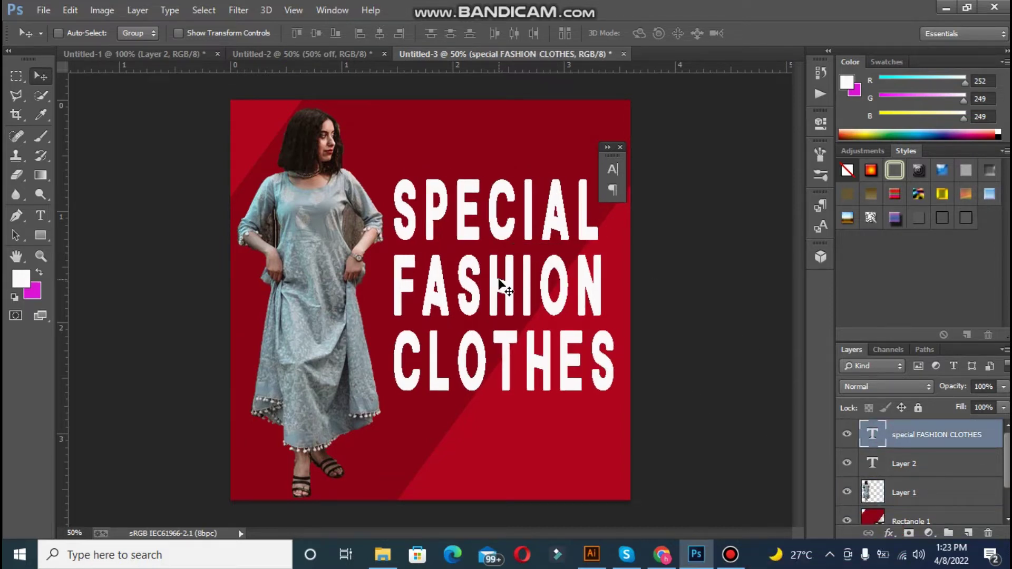
pyautogui.click(620, 148)
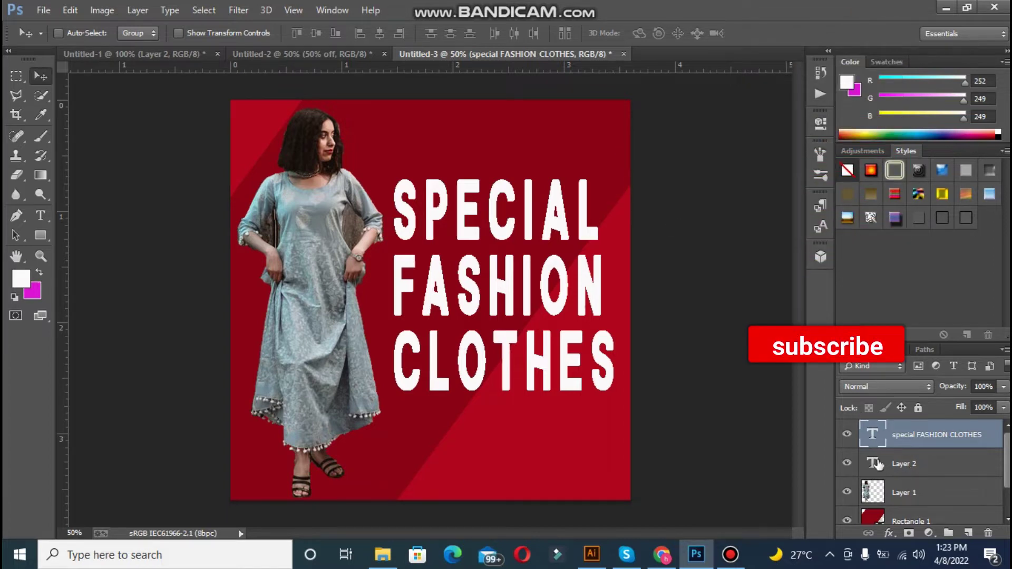
# Select the word FASHION in the headline and set its colour to yellow #f8d304.
pyautogui.doubleClick(873, 434)
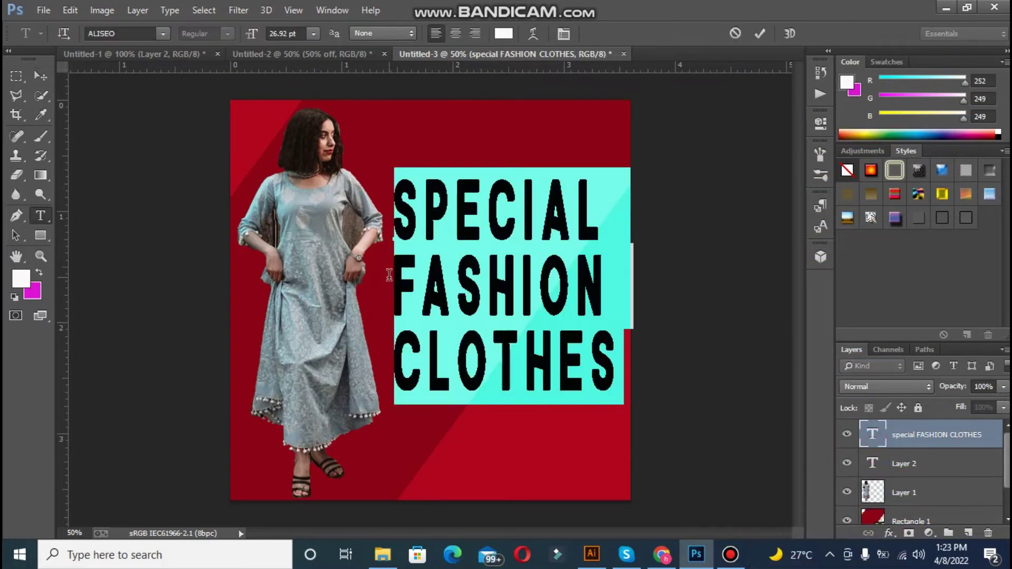
pyautogui.moveTo(389, 275); pyautogui.dragTo(641, 290)
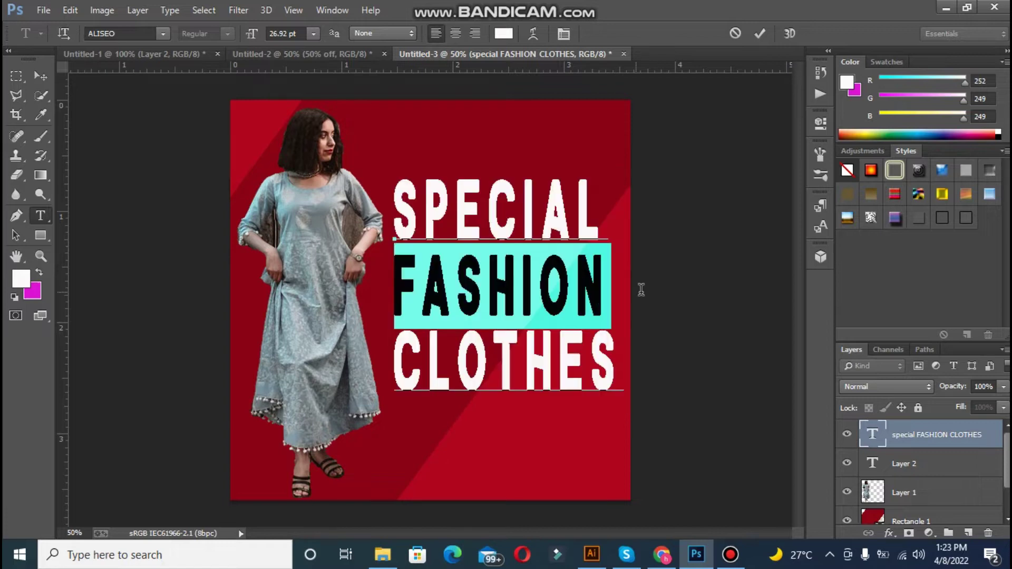
pyautogui.click(22, 278)
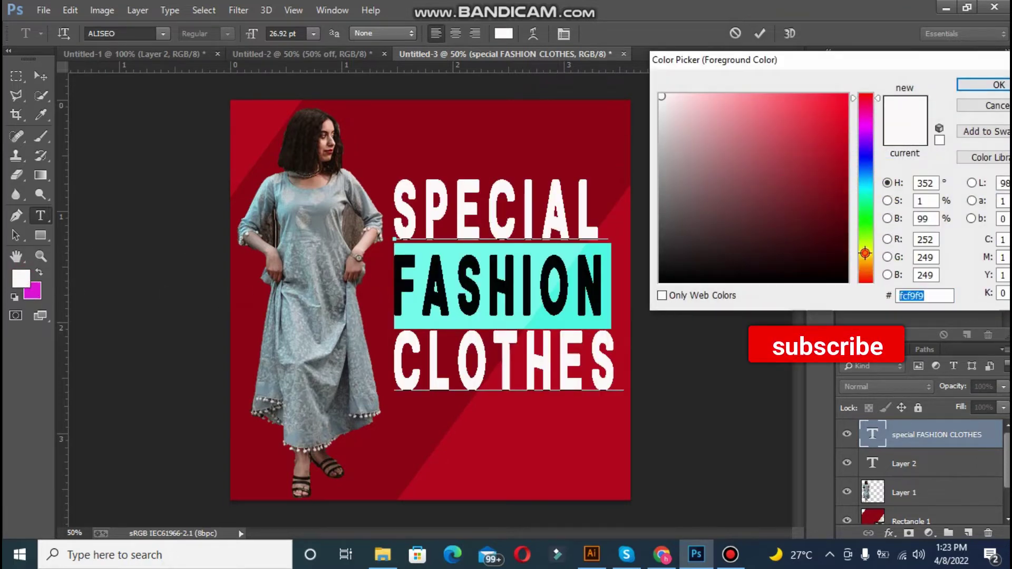
pyautogui.click(865, 253)
pyautogui.click(846, 99)
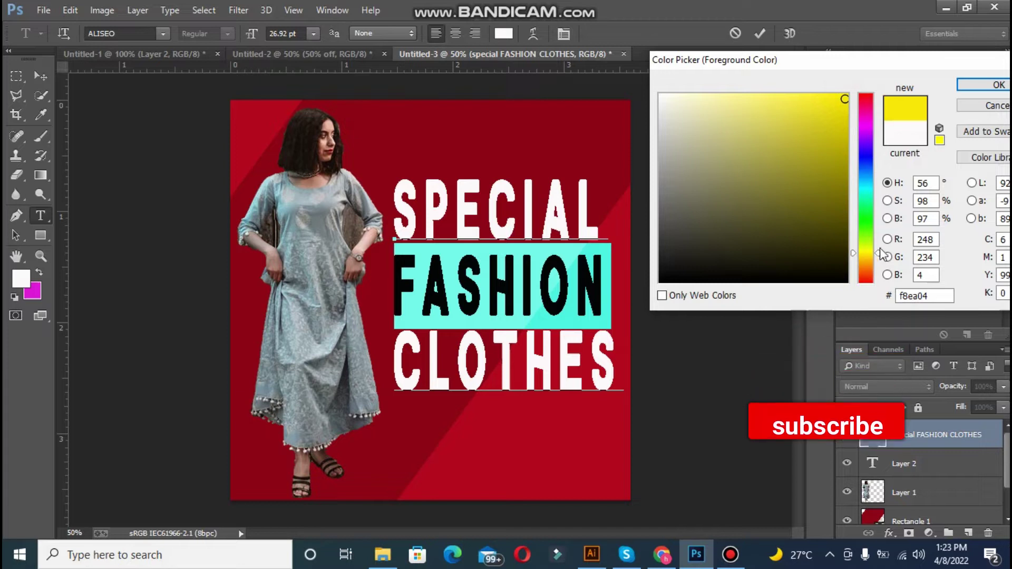
pyautogui.click(867, 260)
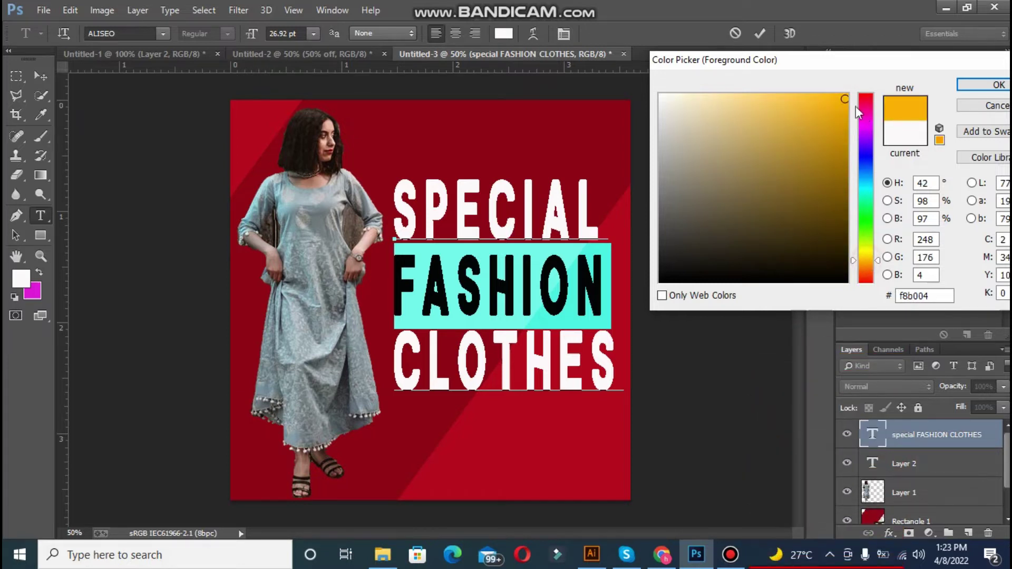
pyautogui.click(871, 255)
pyautogui.click(872, 259)
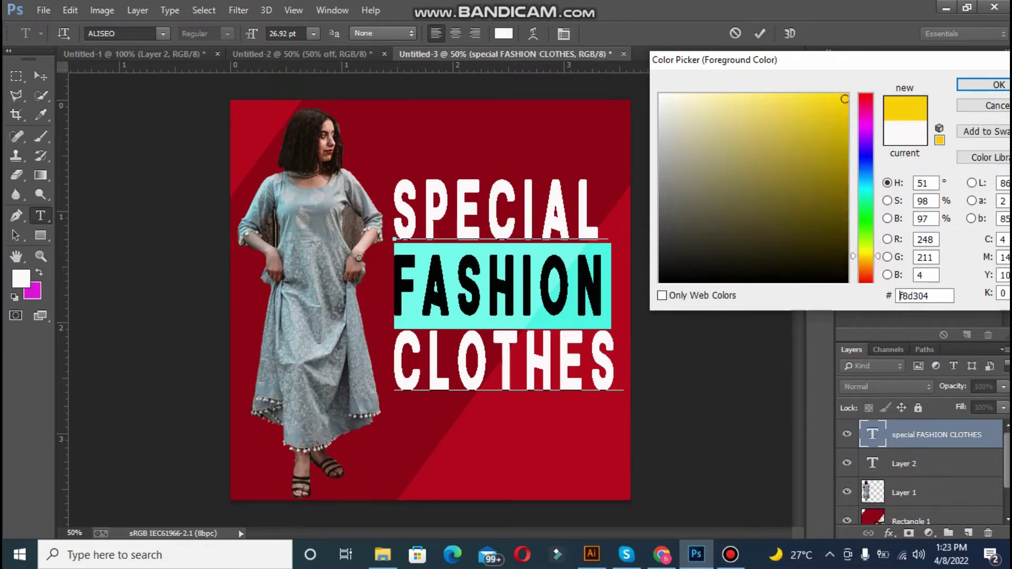
pyautogui.click(998, 84)
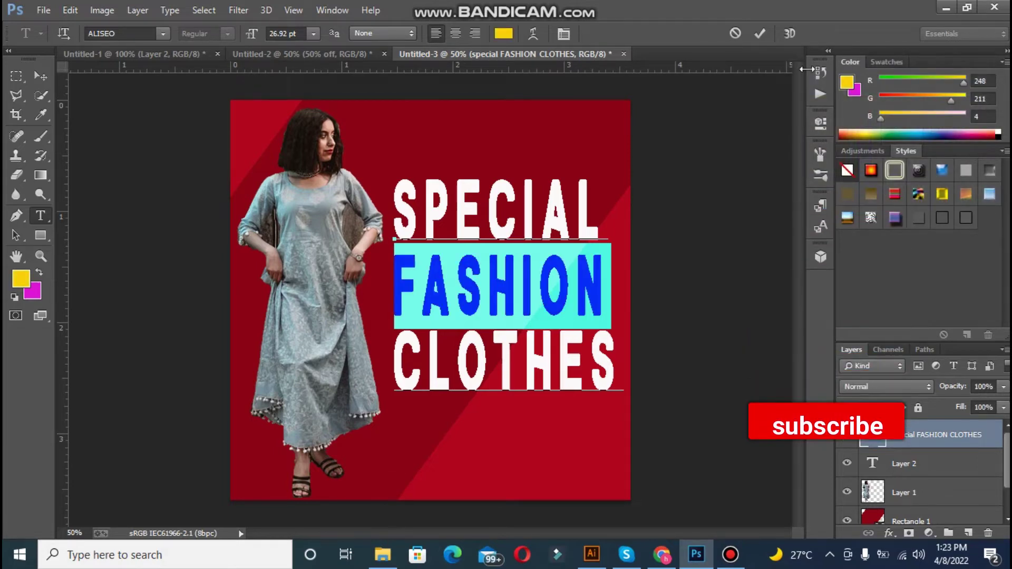
# Fill the selected word FASHION with the magenta background colour and commit the text edit.
pyautogui.press('BackSpace')
pyautogui.hotkey('ctrl', 'z')
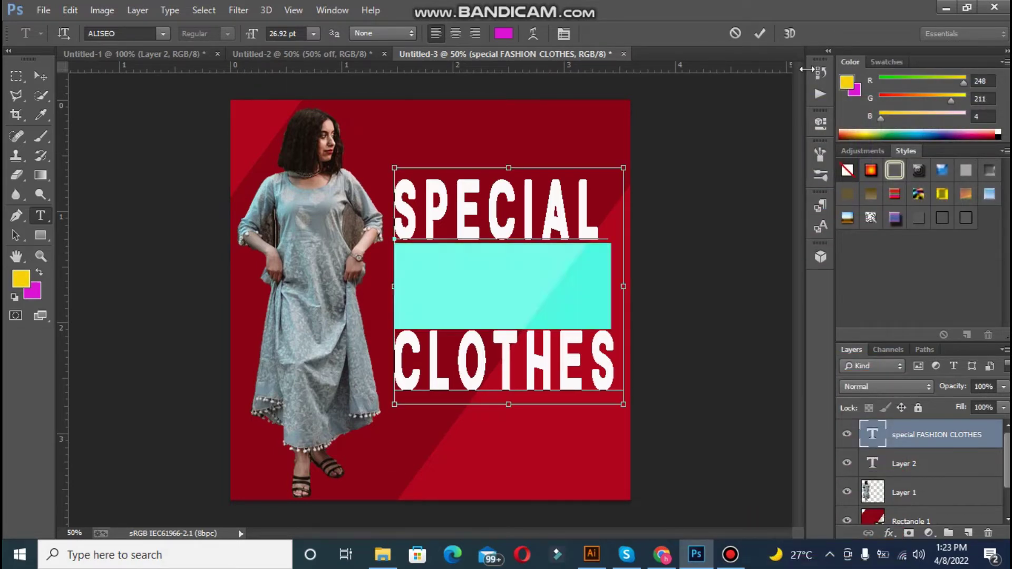
pyautogui.click(42, 78)
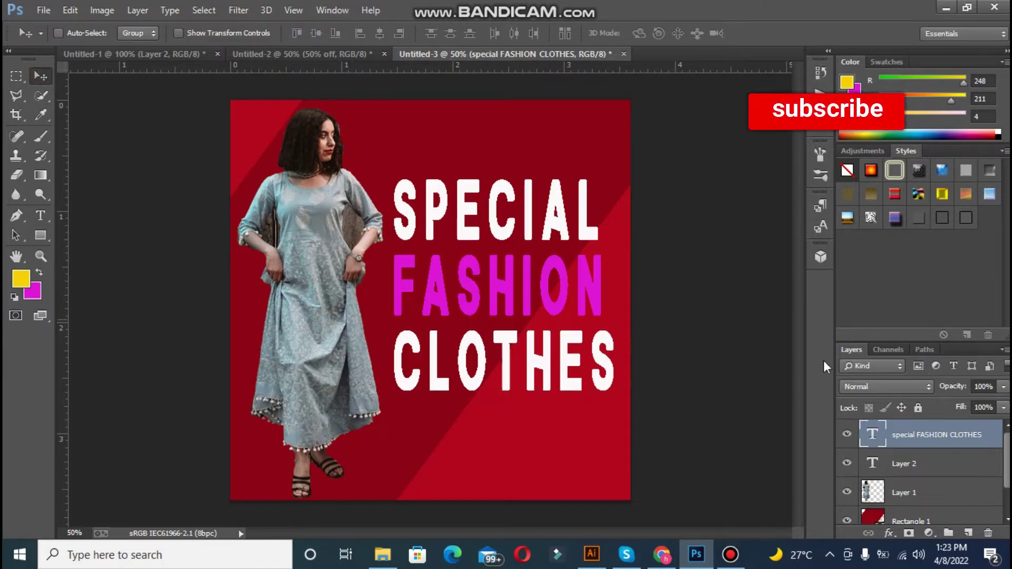
# Recolour the word FASHION with the yellow foreground colour, commit the text, and move the headline left against the woman's arm.
pyautogui.doubleClick(874, 433)
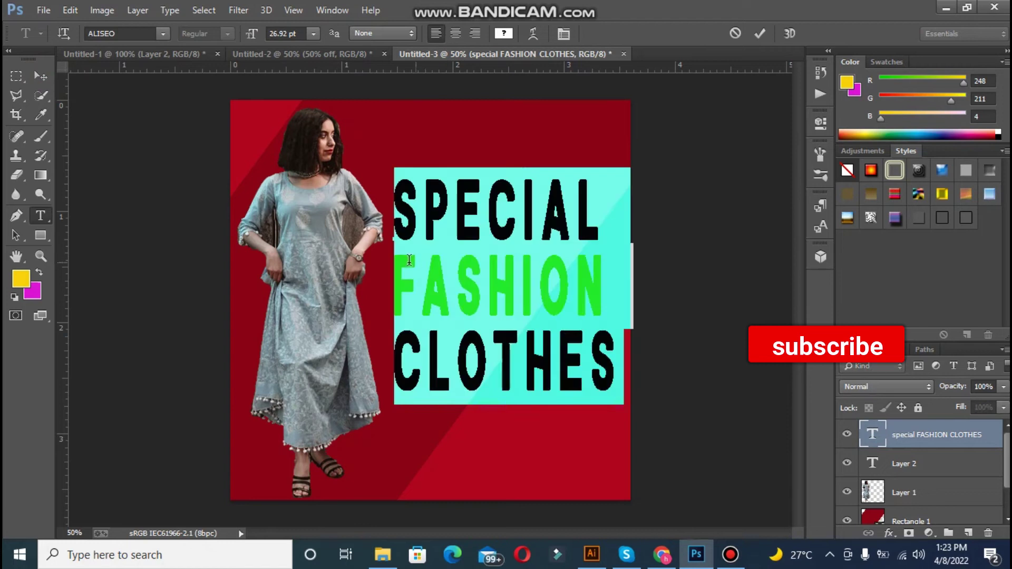
pyautogui.moveTo(396, 262); pyautogui.dragTo(635, 284)
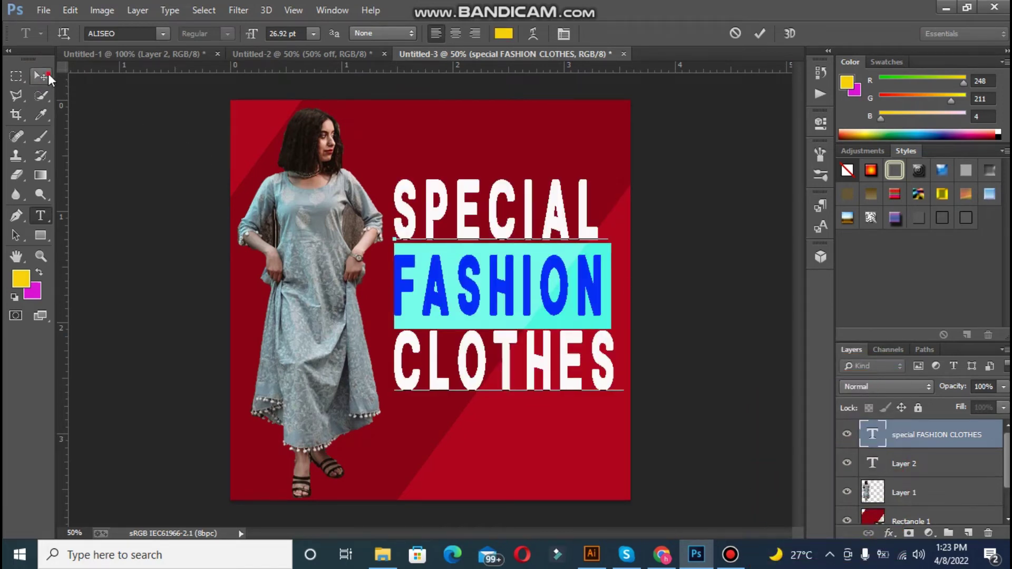
pyautogui.click(48, 77)
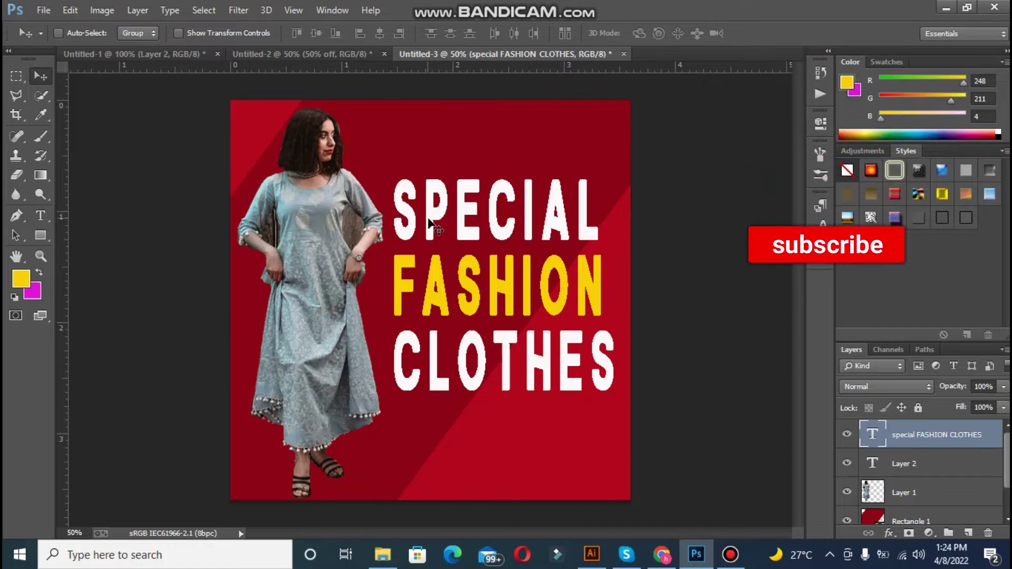
pyautogui.moveTo(431, 224)
pyautogui.mouseDown()
pyautogui.moveTo(420, 208)
pyautogui.moveTo(421, 220)
pyautogui.mouseUp()
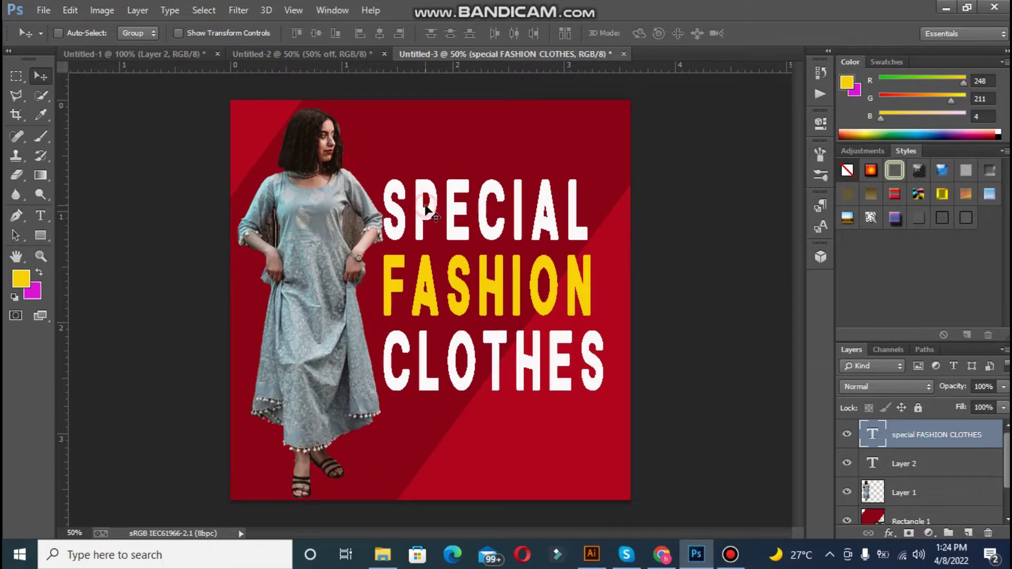
# Draw a rectangular selection around the headline and show the Adjustments panel.
pyautogui.click(16, 76)
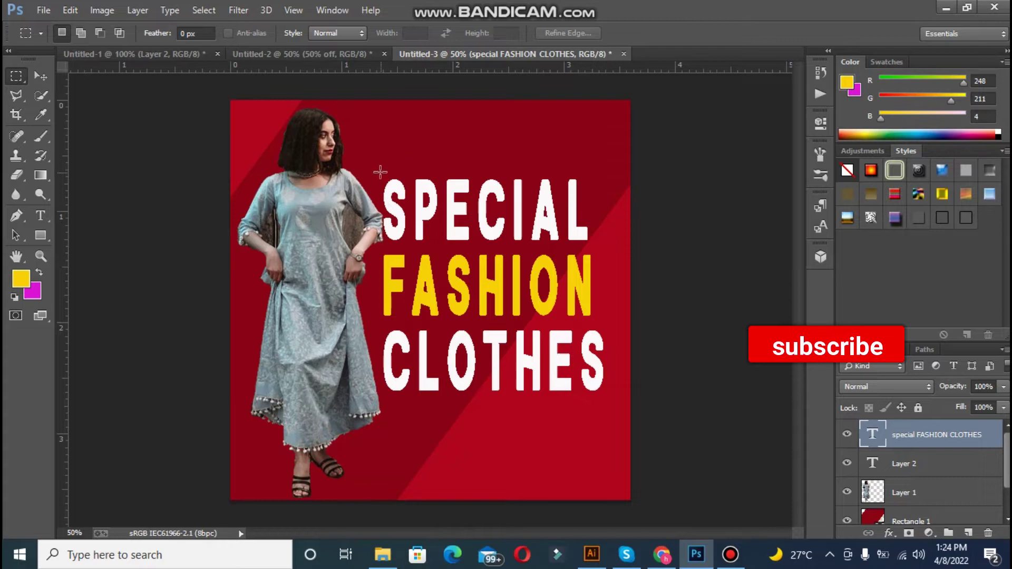
pyautogui.moveTo(380, 172); pyautogui.dragTo(599, 409)
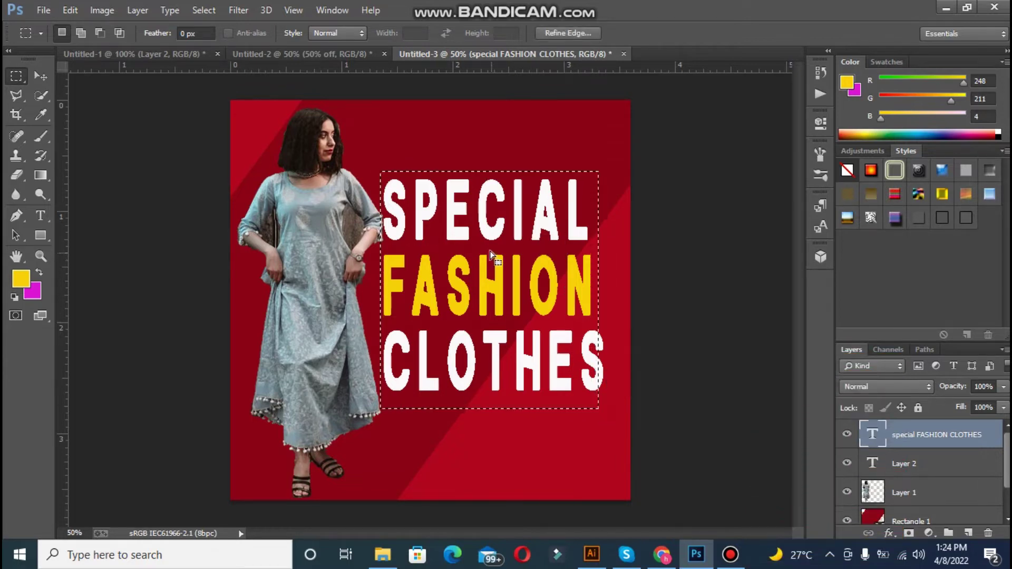
pyautogui.click(331, 10)
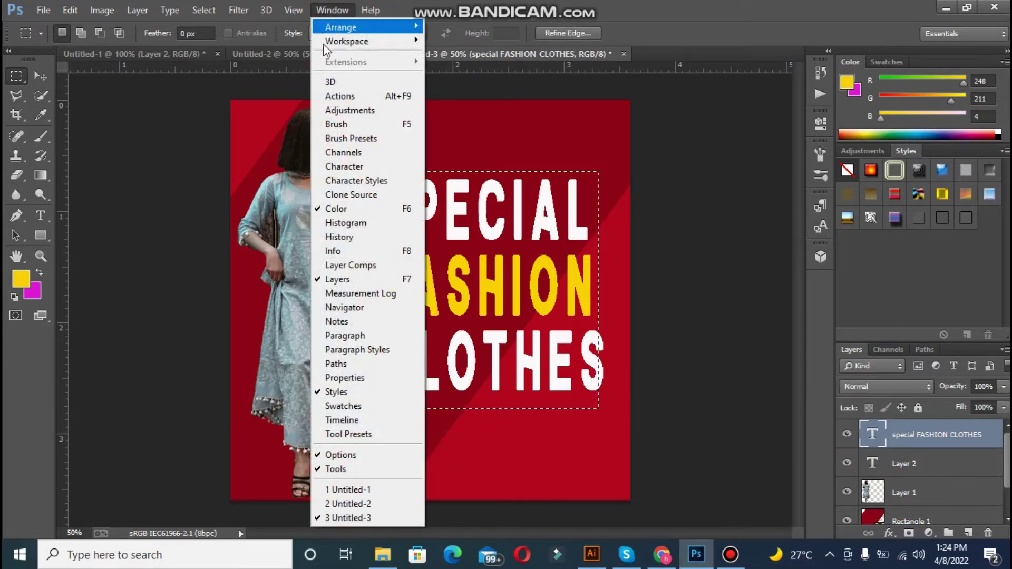
pyautogui.click(338, 110)
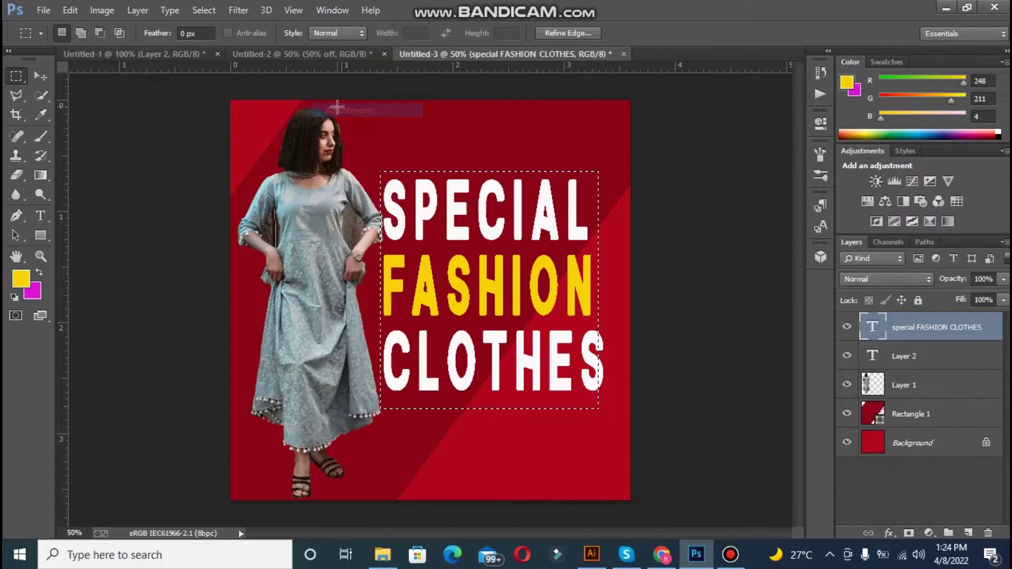
pyautogui.click(730, 555)
pyautogui.click(372, 47)
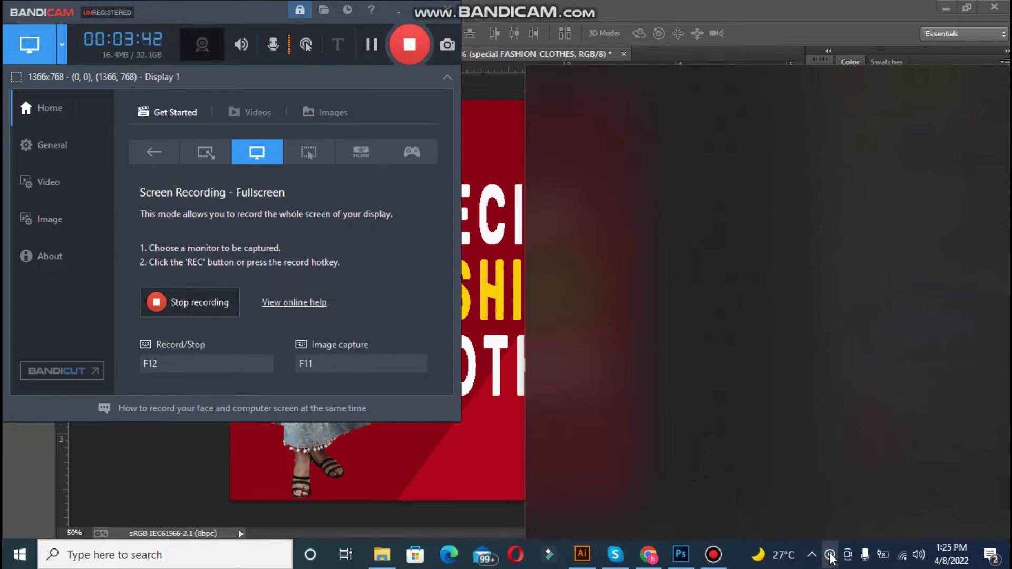
pyautogui.click(829, 556)
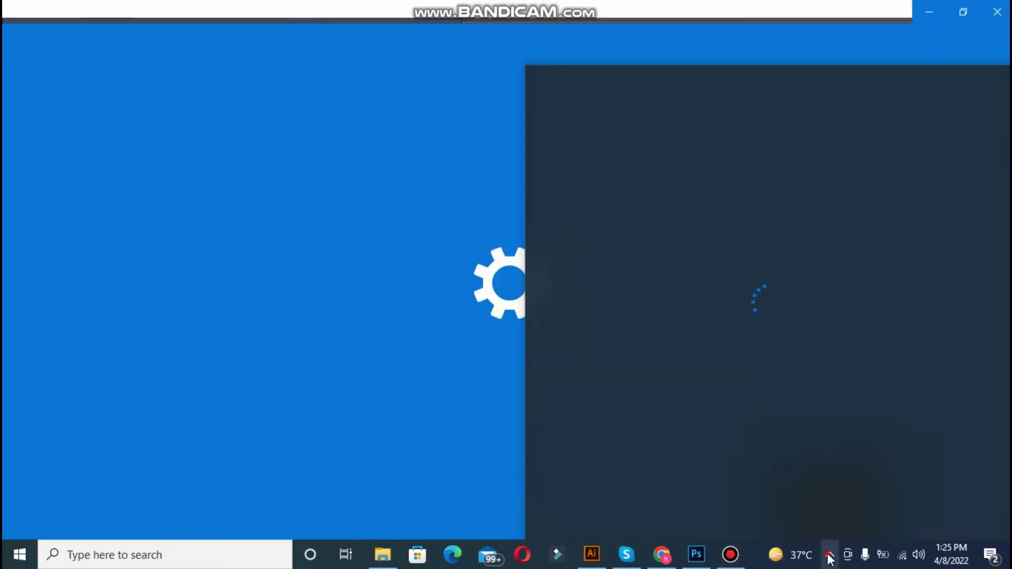
pyautogui.click(829, 556)
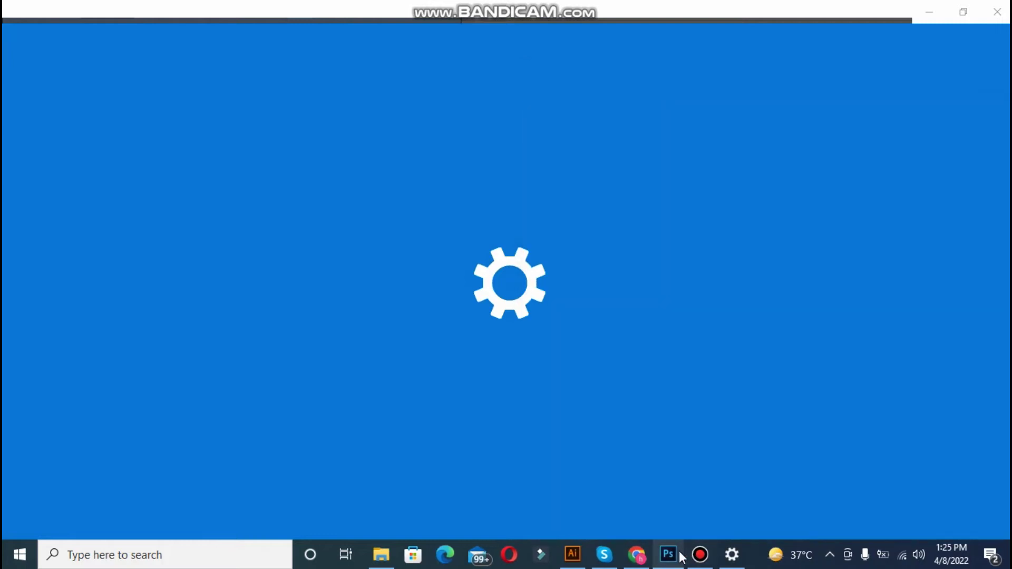
pyautogui.click(668, 555)
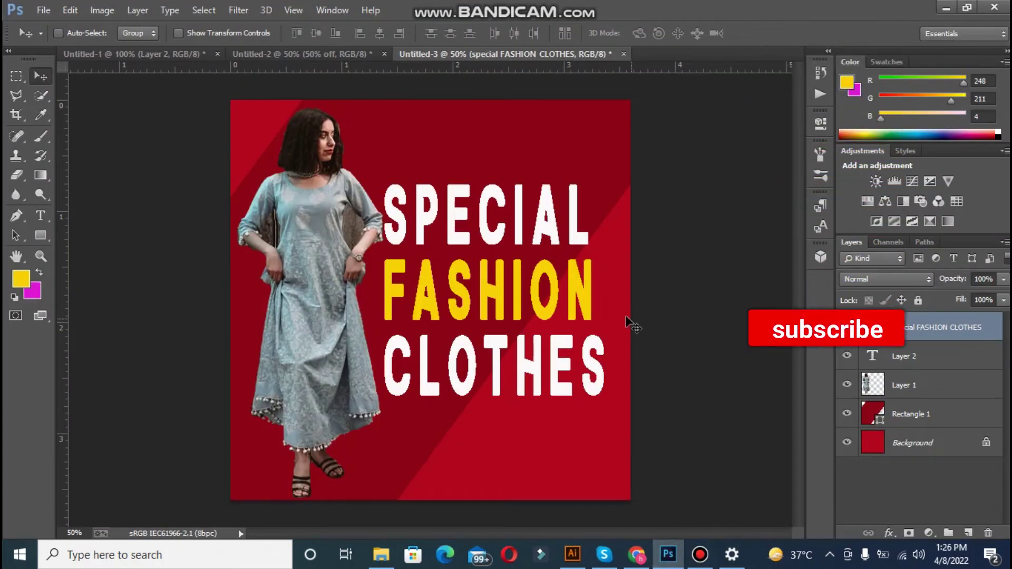
# Move the headline slightly right of the woman and draw a yellow rectangle about 304 × 130 px near the canvas's lower-right corner.
pyautogui.moveTo(462, 218); pyautogui.dragTo(465, 221)
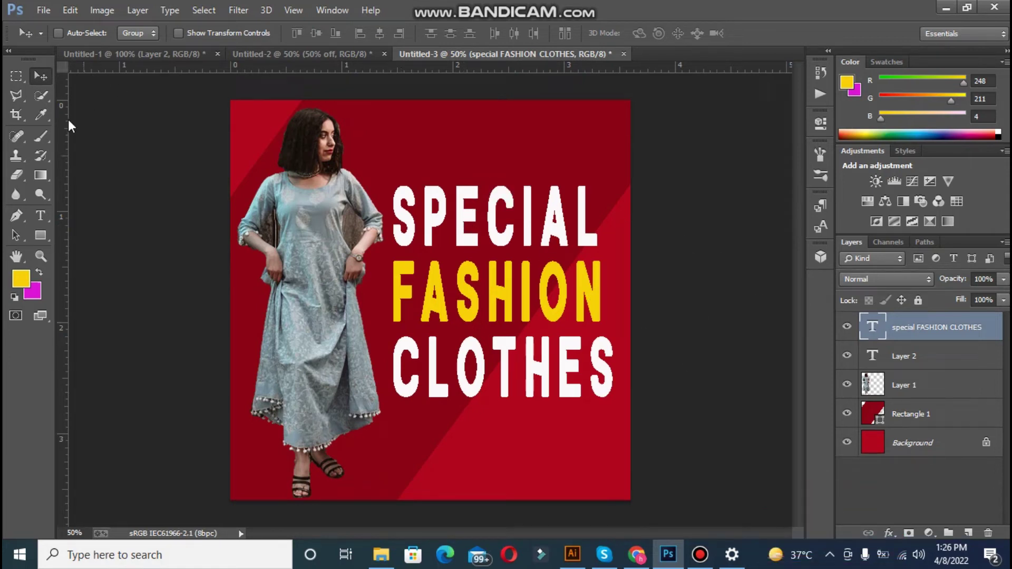
pyautogui.click(16, 215)
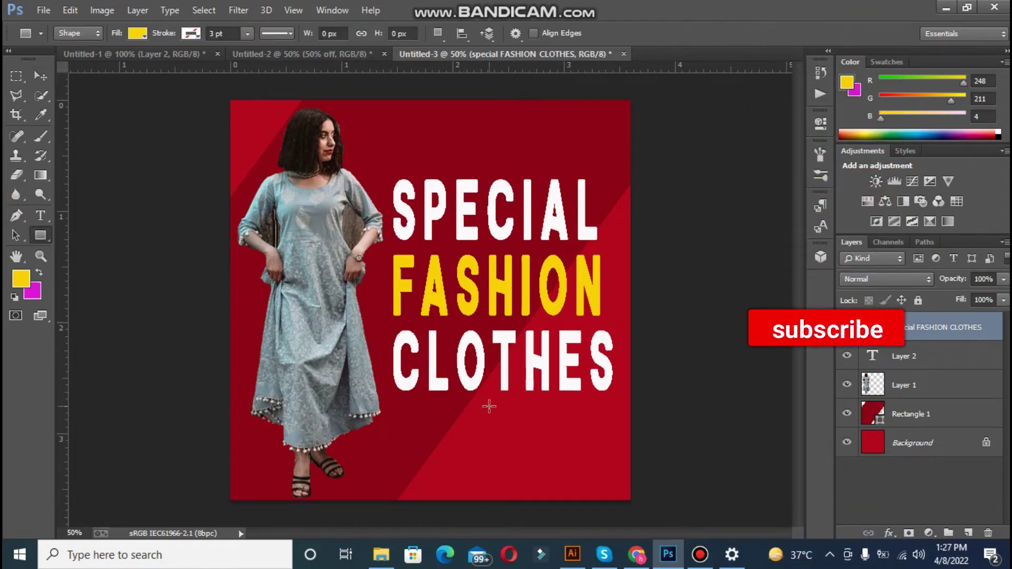
pyautogui.moveTo(517, 432); pyautogui.dragTo(629, 479)
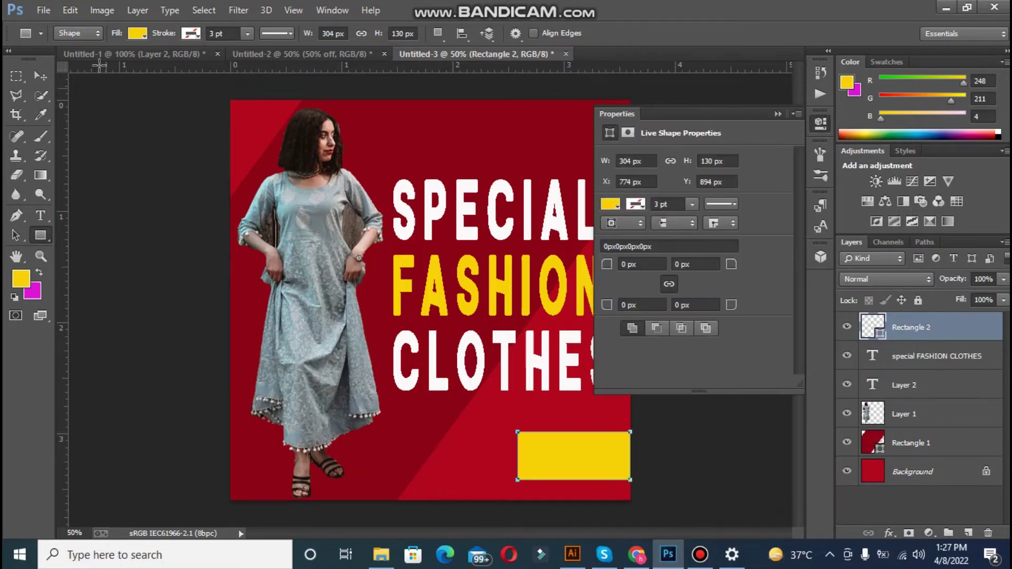
# Start a perspective transform on the yellow rectangle, collapse the Properties panel, and narrow the rectangle's upper edge symmetrically.
pyautogui.click(70, 10)
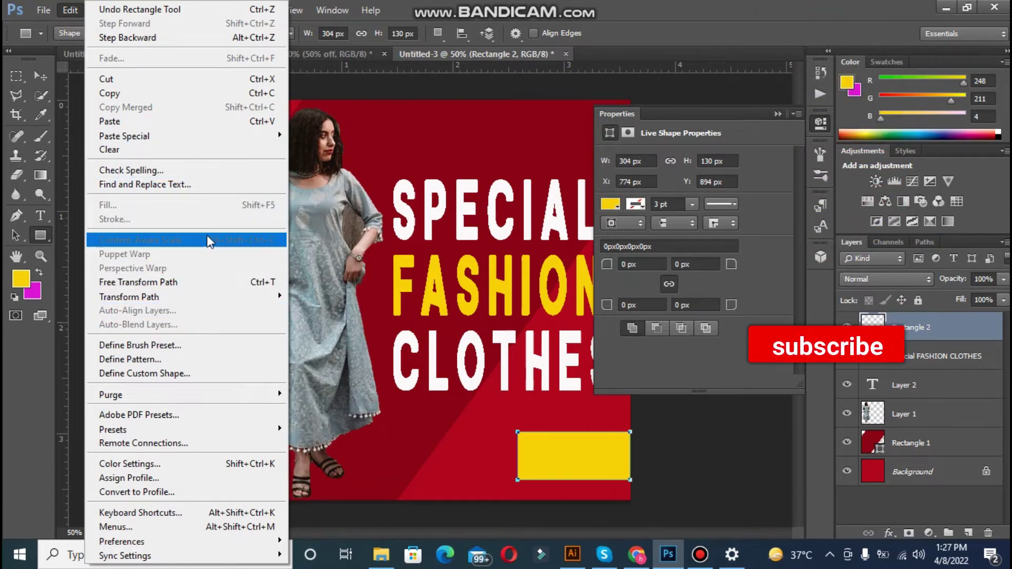
pyautogui.moveTo(215, 297)
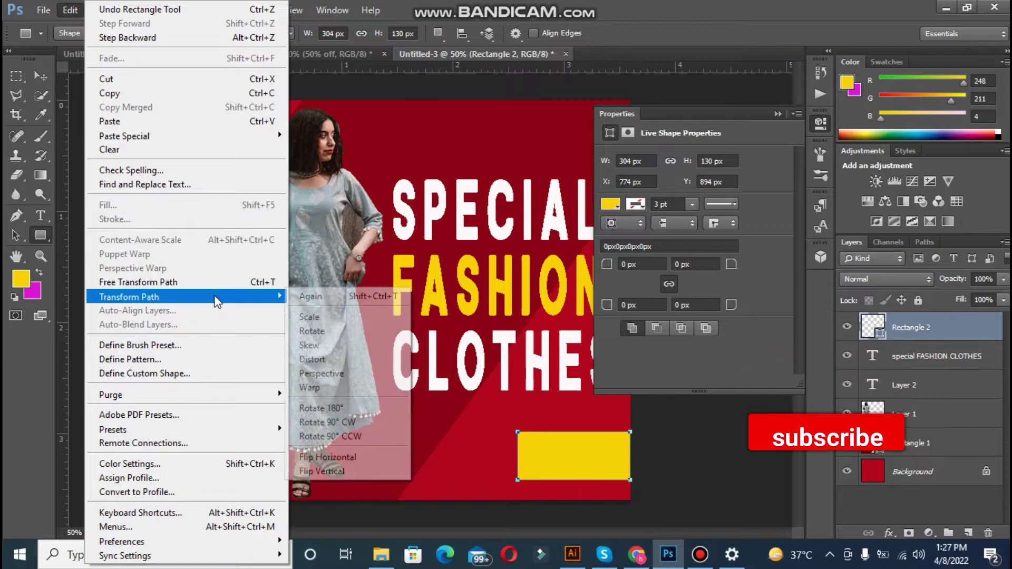
pyautogui.click(331, 377)
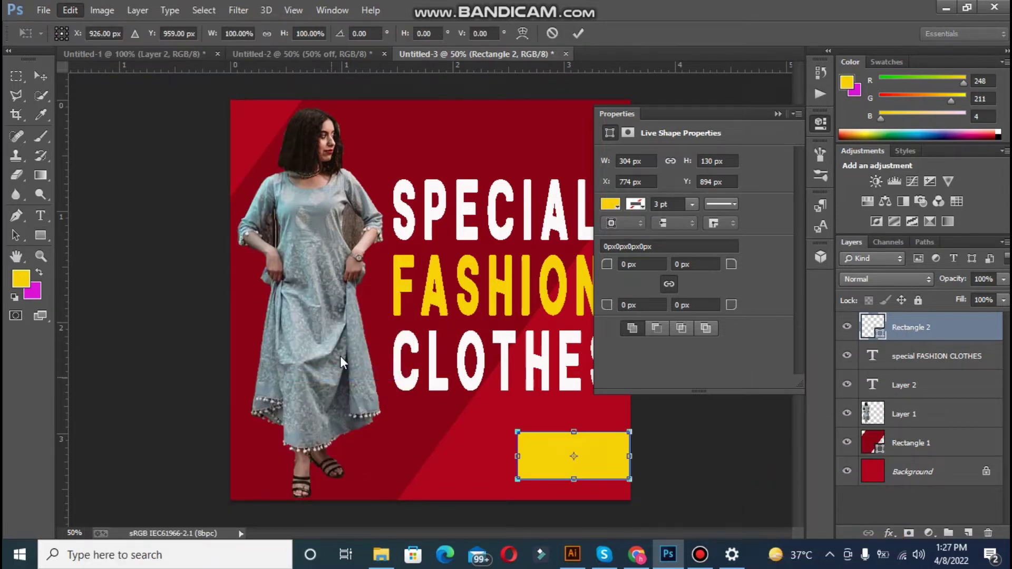
pyautogui.click(778, 114)
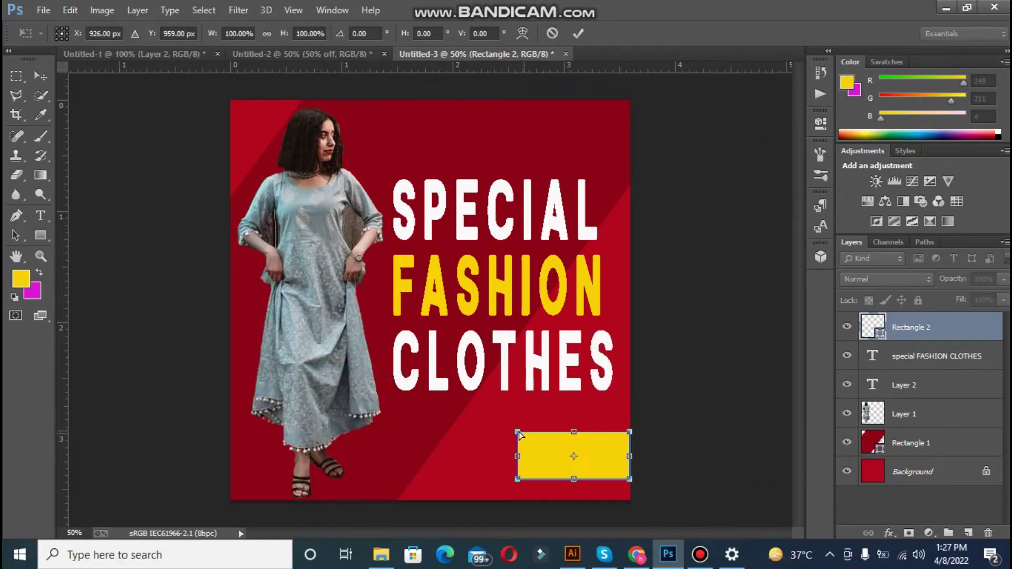
pyautogui.moveTo(519, 435); pyautogui.dragTo(527, 432)
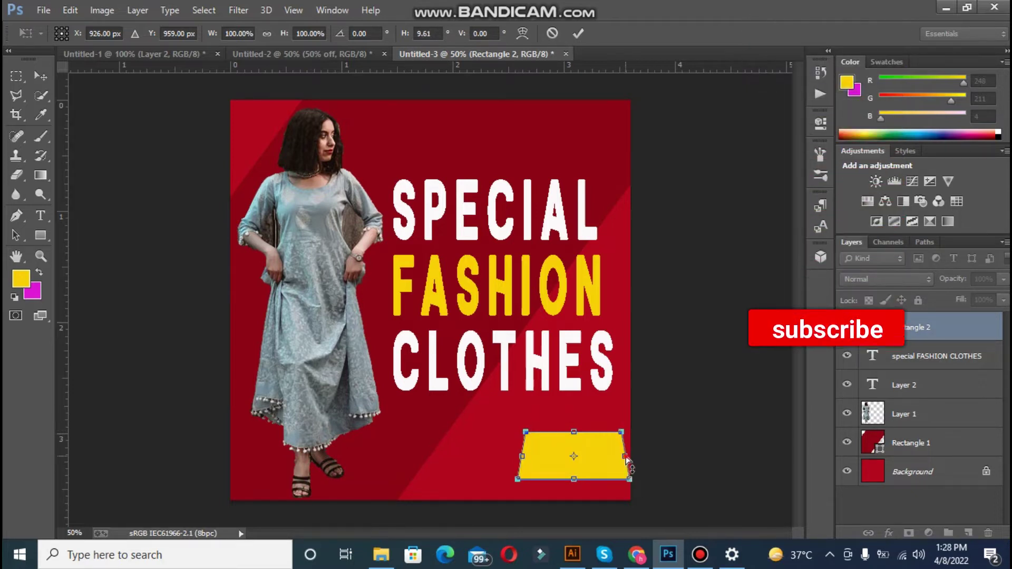
# Adjust the yellow shape's perspective so its upper edge is wider than its lower edge, and shift it right past the canvas edge.
pyautogui.moveTo(626, 457)
pyautogui.mouseDown()
pyautogui.moveTo(656, 457)
pyautogui.moveTo(644, 449)
pyautogui.moveTo(637, 458)
pyautogui.mouseUp()
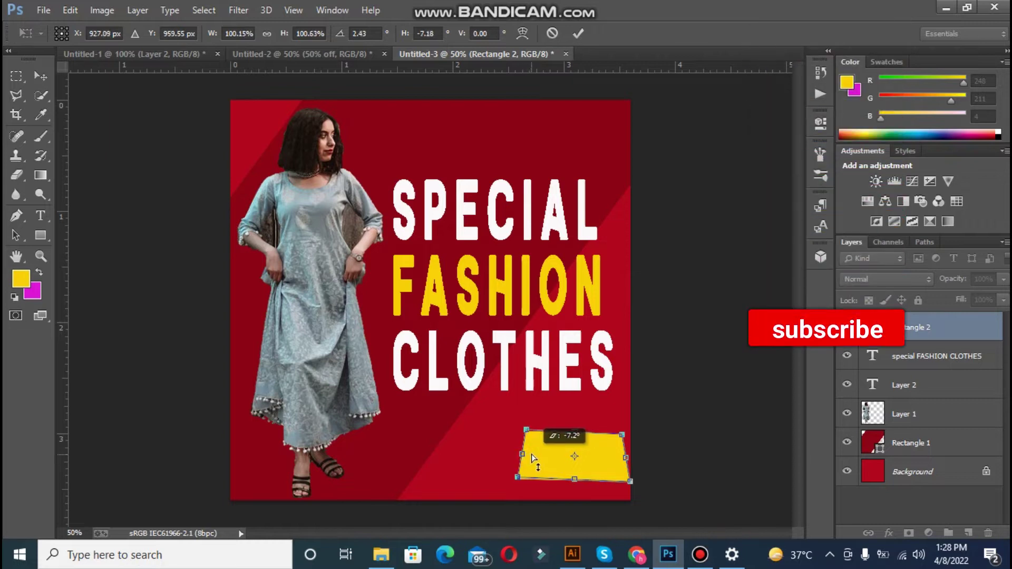
pyautogui.moveTo(540, 446); pyautogui.dragTo(530, 461)
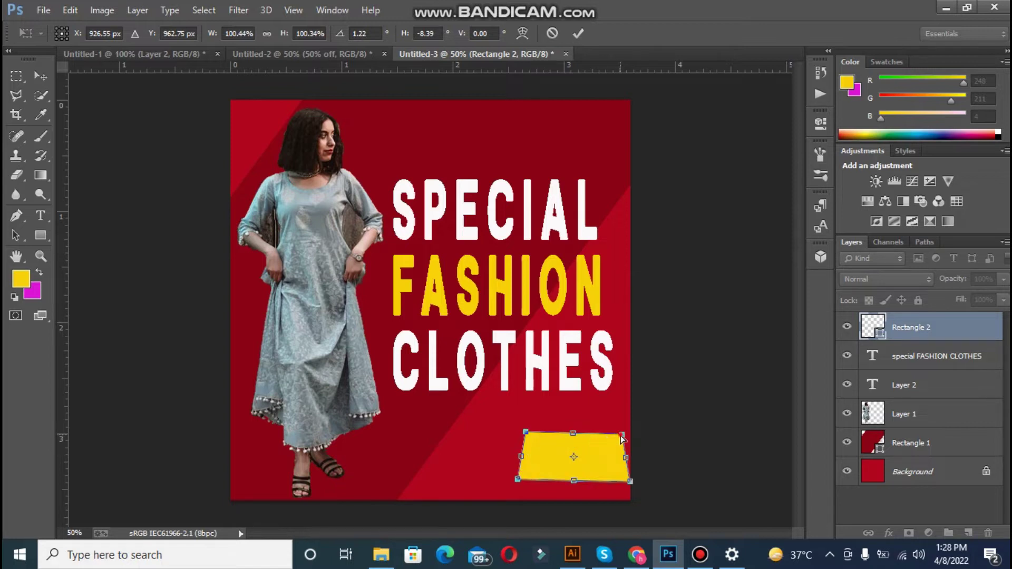
pyautogui.moveTo(623, 437); pyautogui.dragTo(630, 433)
pyautogui.moveTo(518, 479); pyautogui.dragTo(579, 457)
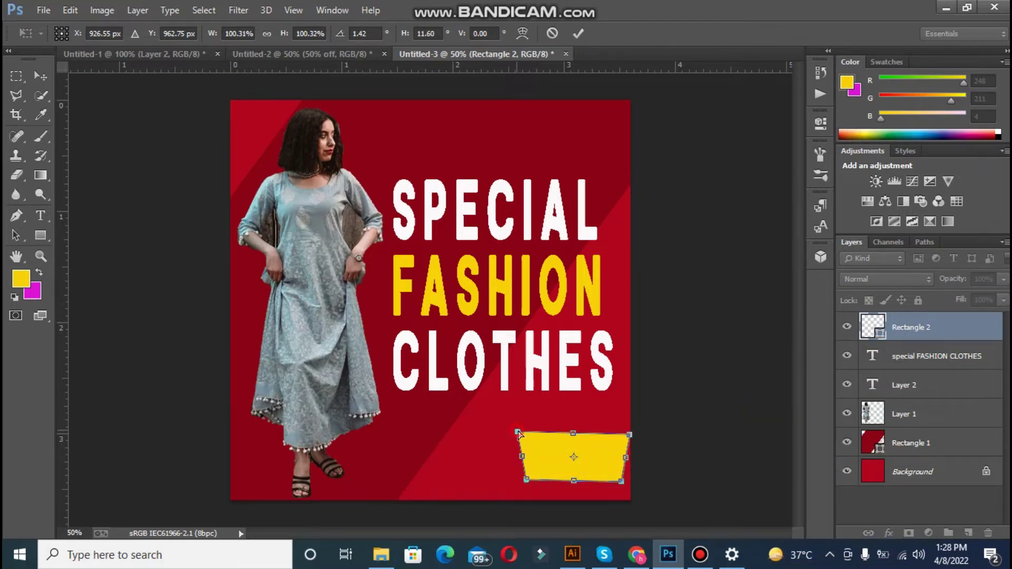
pyautogui.moveTo(518, 434); pyautogui.dragTo(526, 434)
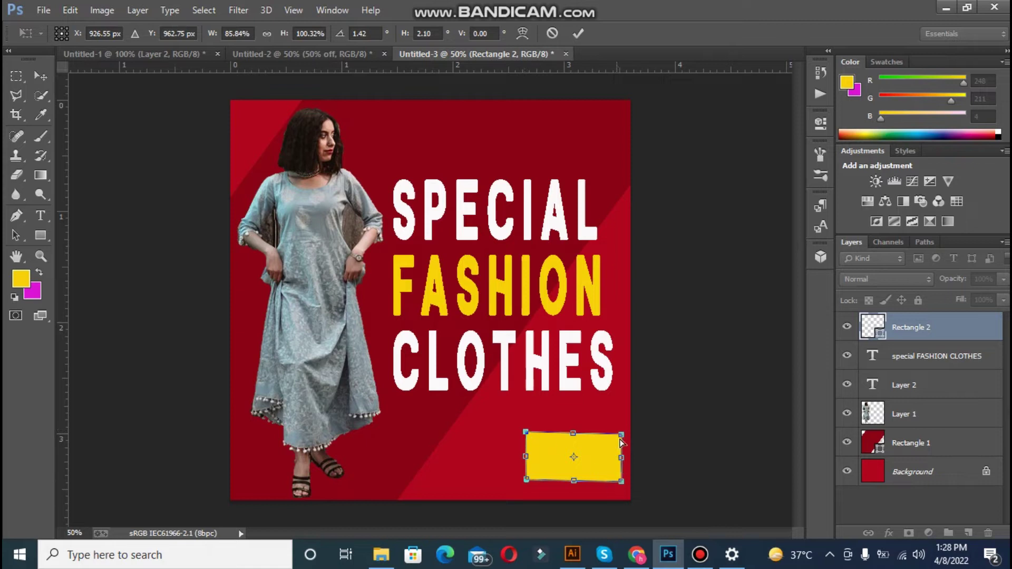
pyautogui.moveTo(622, 436); pyautogui.dragTo(628, 439)
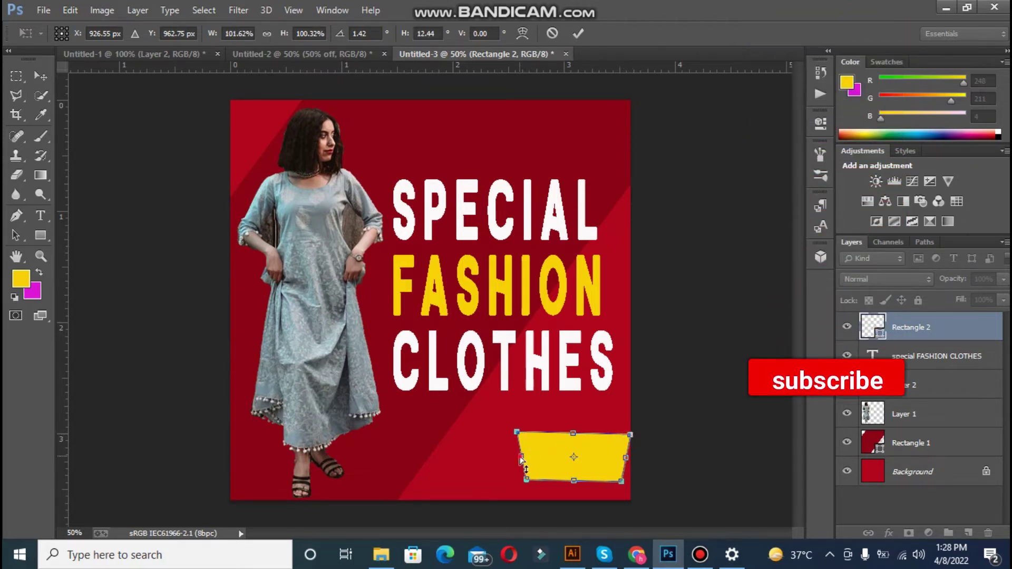
pyautogui.moveTo(524, 458); pyautogui.dragTo(613, 452)
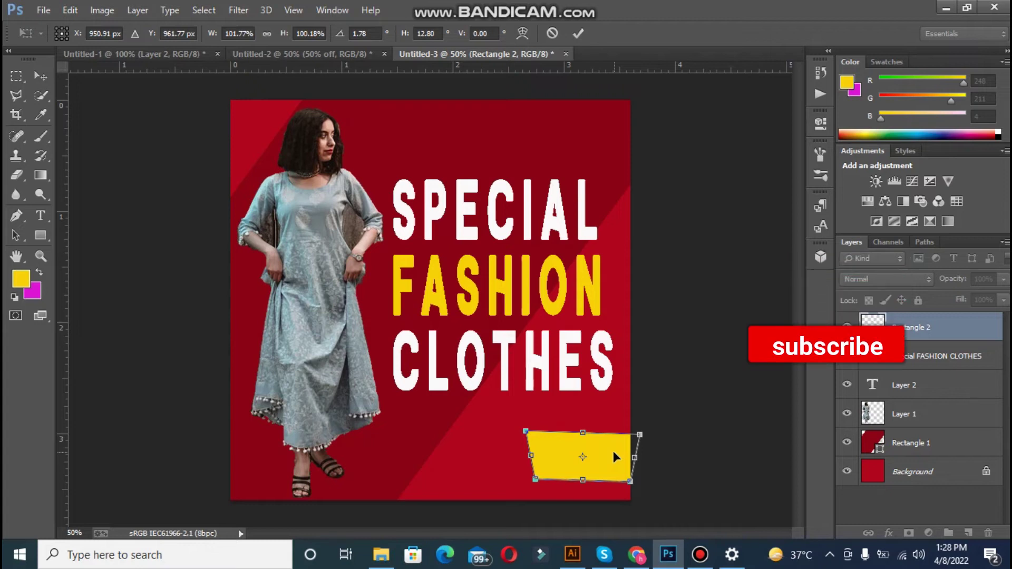
# Distort the yellow shape into an irregular quadrilateral with a tall left side and sloping upper edge, and apply the transform.
pyautogui.moveTo(526, 431); pyautogui.dragTo(529, 422)
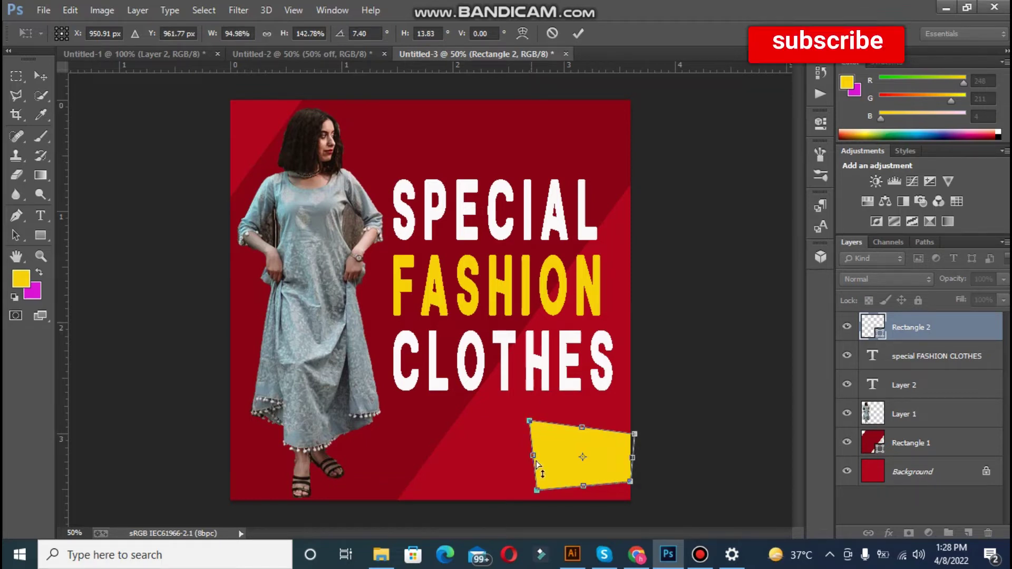
pyautogui.moveTo(537, 490); pyautogui.dragTo(531, 450)
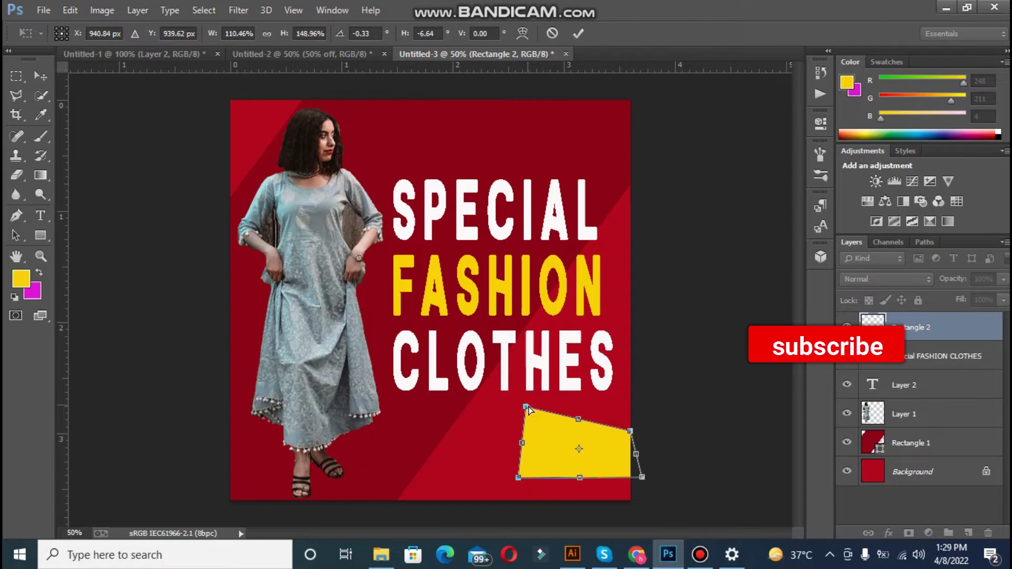
pyautogui.moveTo(528, 408); pyautogui.dragTo(549, 438)
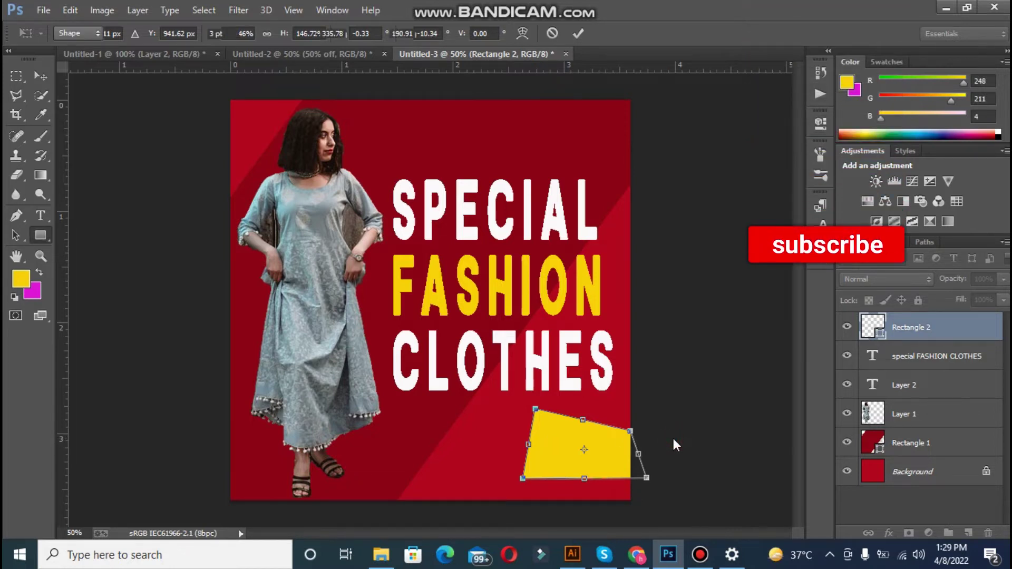
pyautogui.press('u')
pyautogui.click(441, 226)
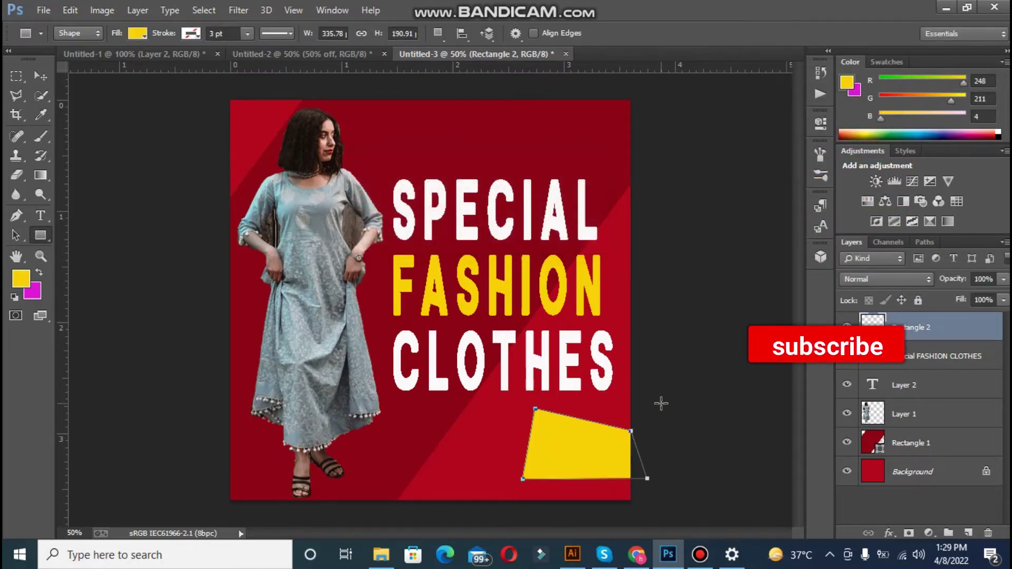
pyautogui.click(660, 401)
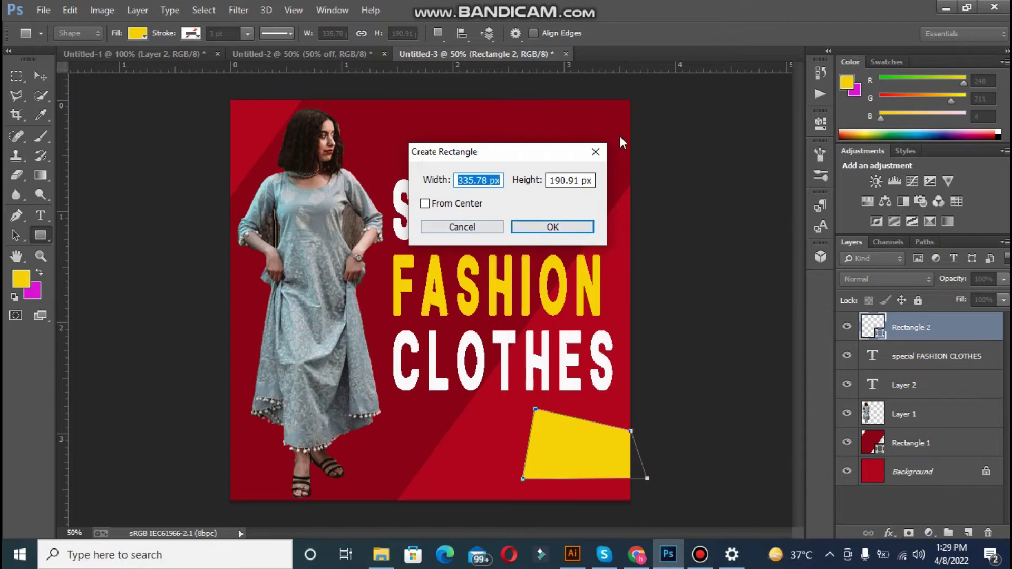
pyautogui.click(593, 153)
# Duplicate the yellow quadrilateral and place the copy to its left, below the word CLOTHES.
pyautogui.click(38, 74)
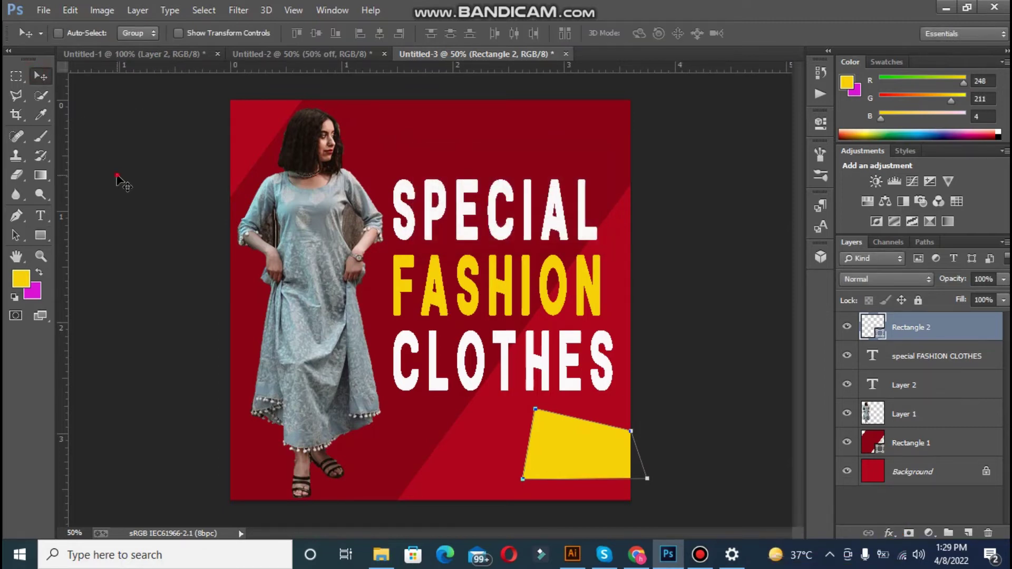
pyautogui.click(705, 554)
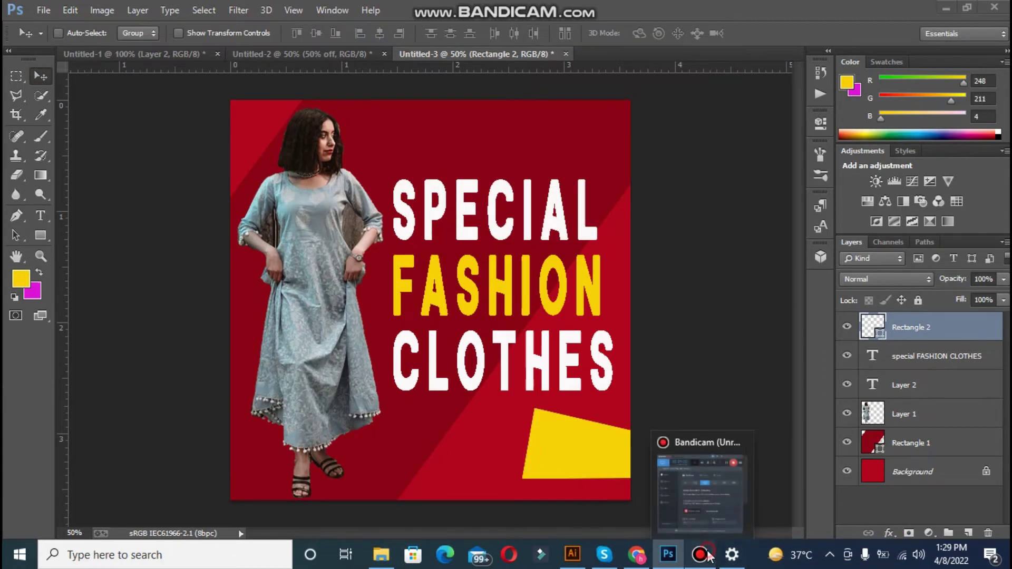
pyautogui.click(690, 328)
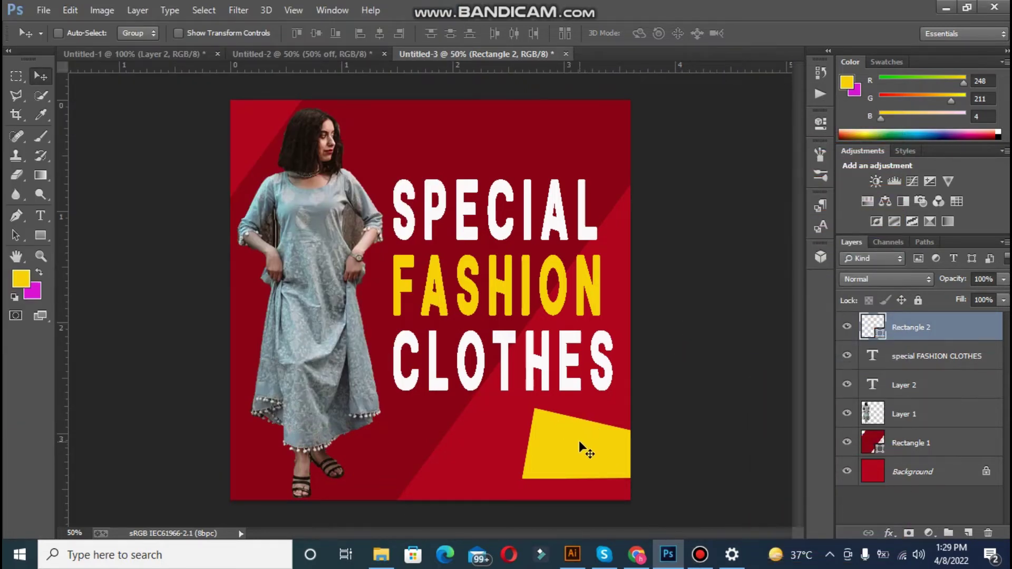
pyautogui.moveTo(578, 441); pyautogui.dragTo(449, 438)
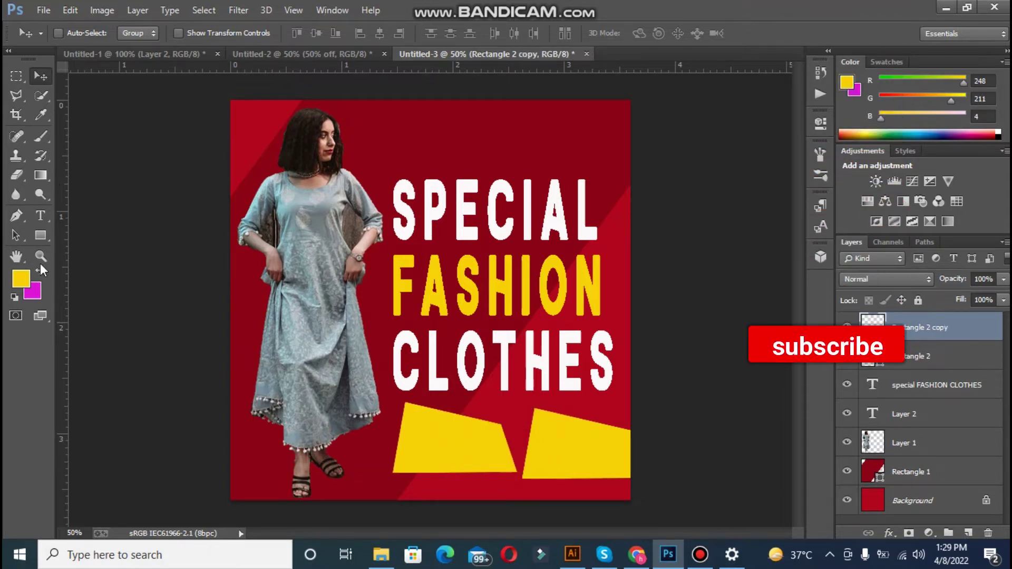
# Give the duplicated quadrilateral a dashed stroke and remove its fill.
pyautogui.click(41, 235)
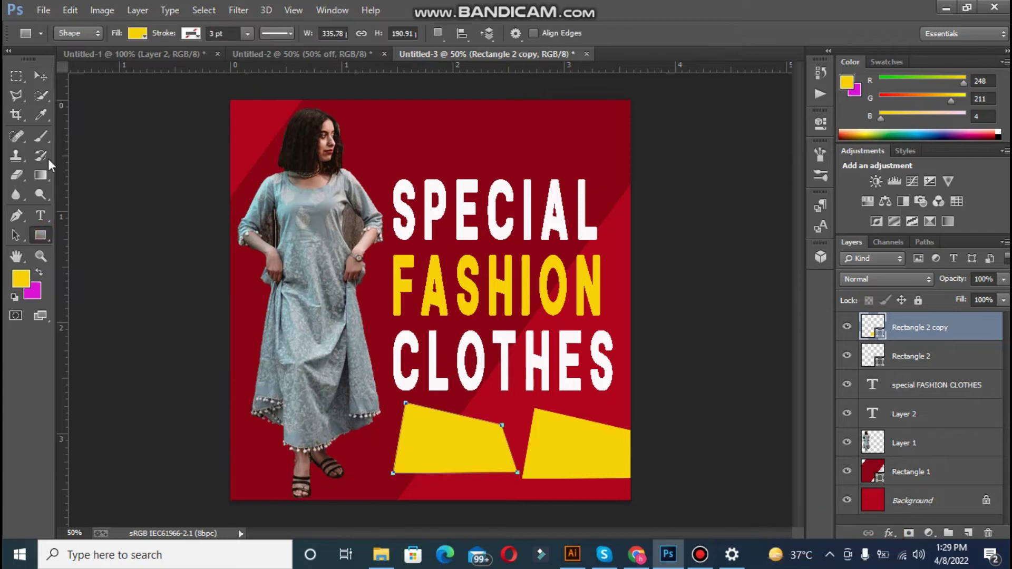
pyautogui.click(273, 33)
pyautogui.click(282, 104)
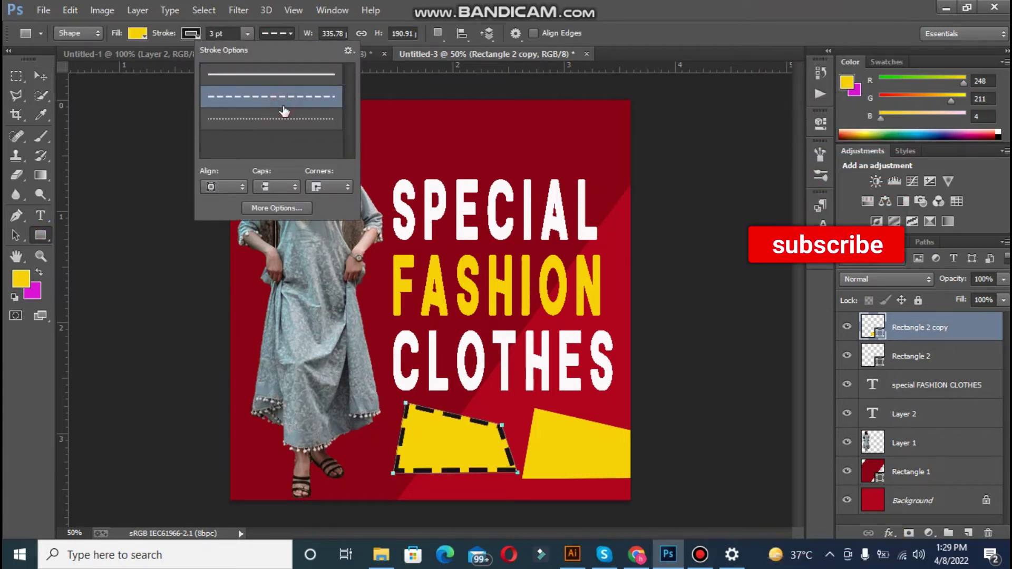
pyautogui.click(283, 122)
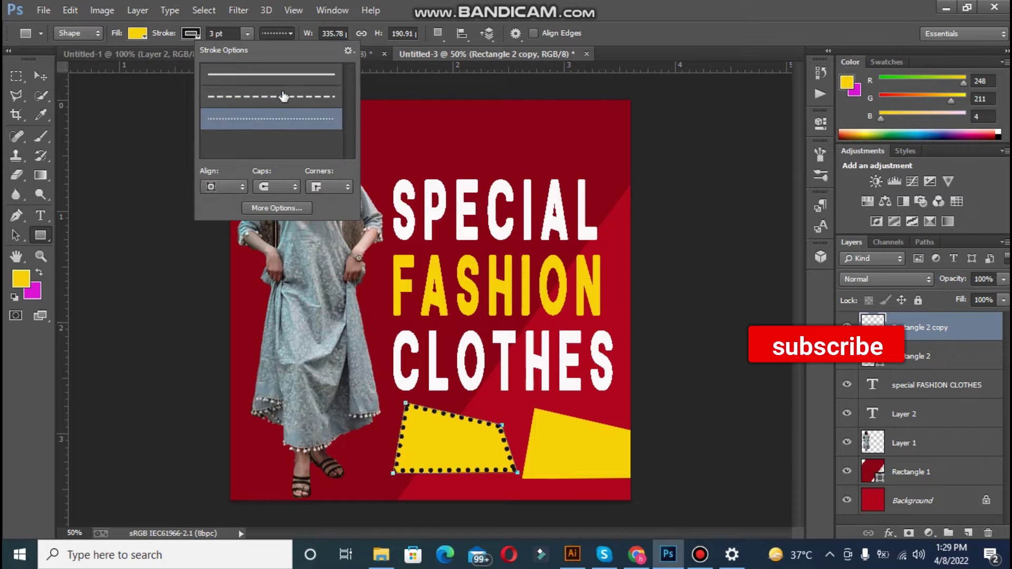
pyautogui.click(283, 97)
pyautogui.click(136, 33)
pyautogui.click(136, 33)
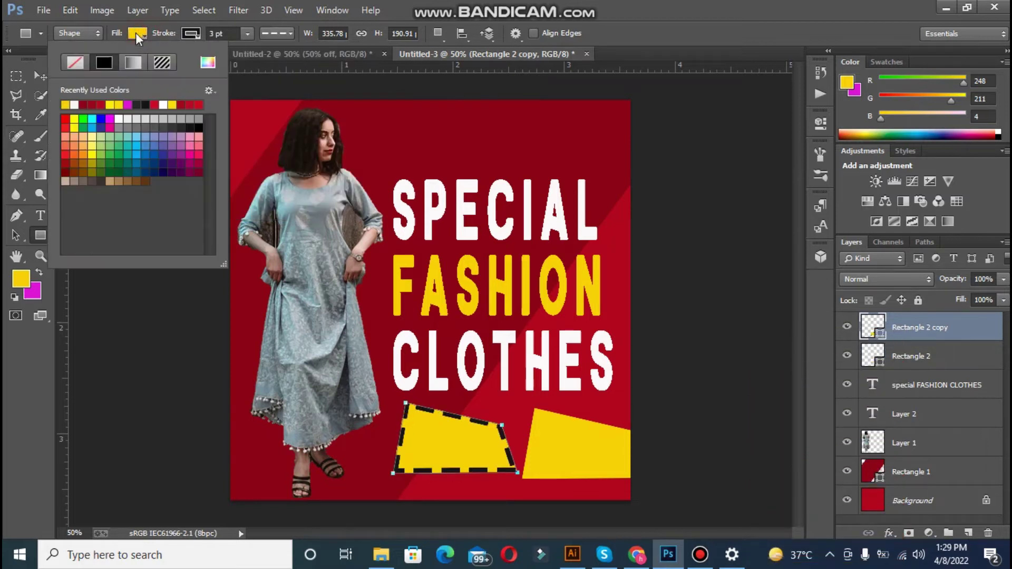
pyautogui.click(75, 67)
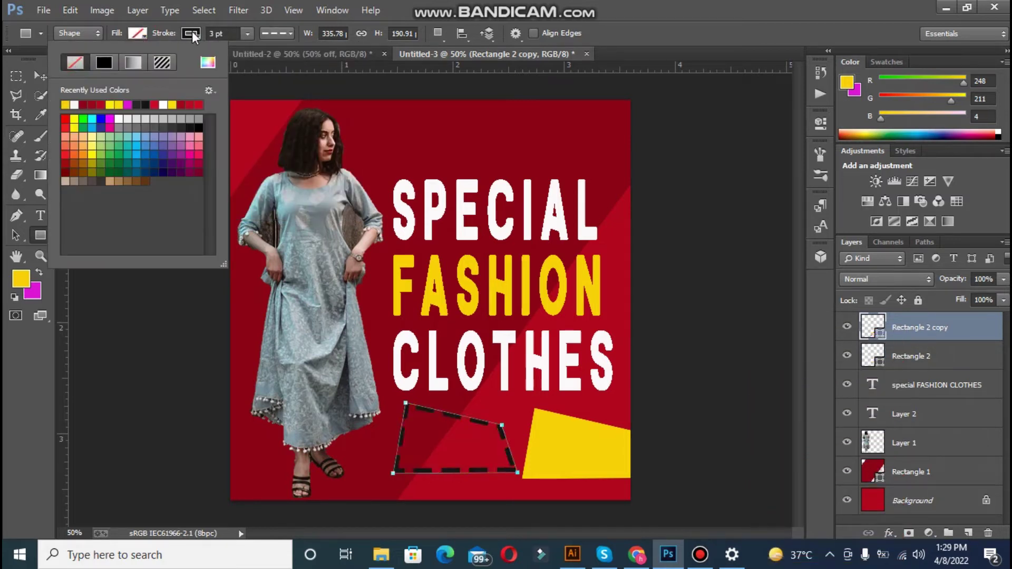
# Set the duplicate's dashed stroke to white and reduce its width to 0.74 pt.
pyautogui.click(191, 31)
pyautogui.click(119, 105)
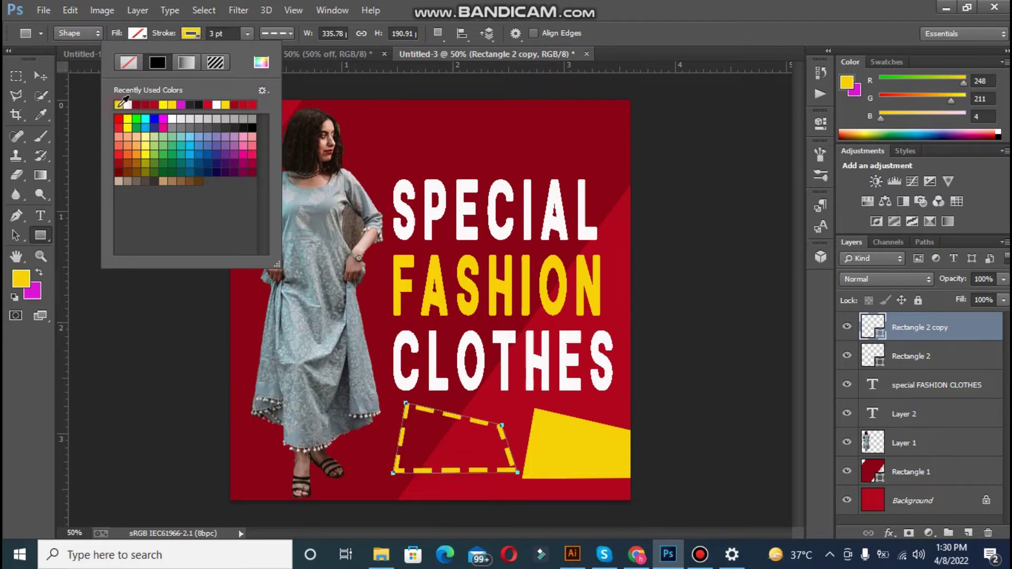
pyautogui.click(129, 104)
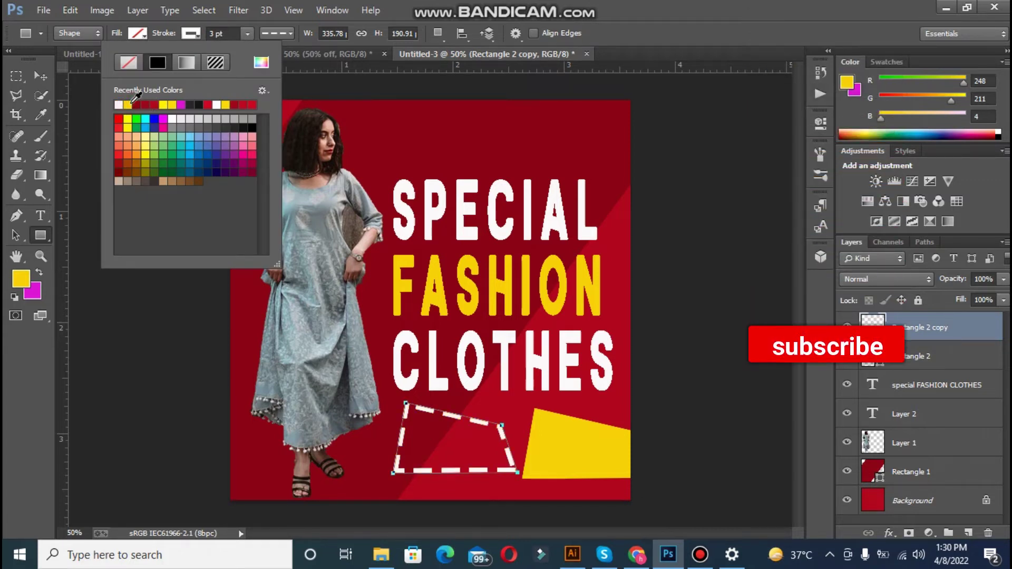
pyautogui.click(245, 34)
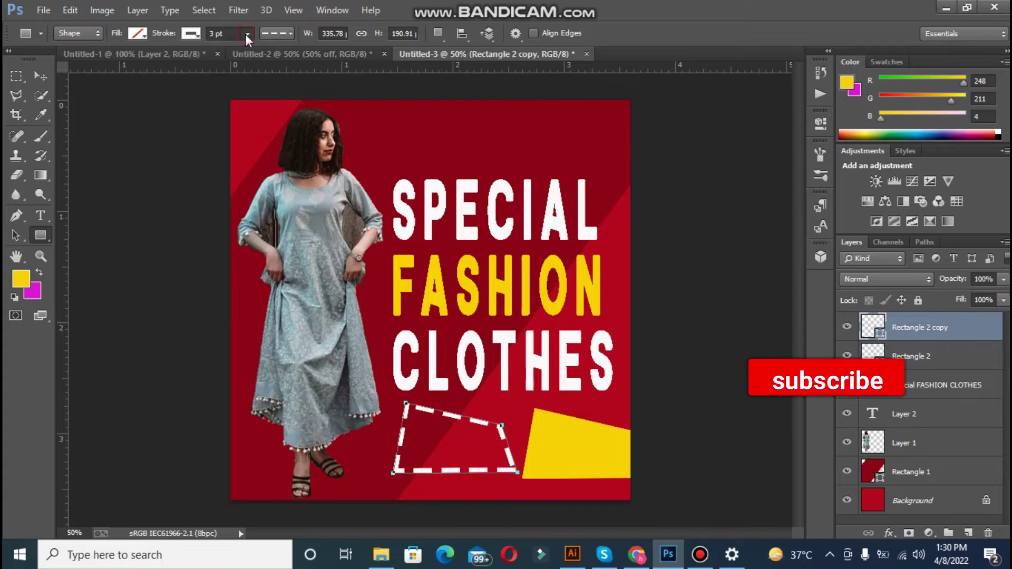
pyautogui.moveTo(244, 46); pyautogui.dragTo(239, 48)
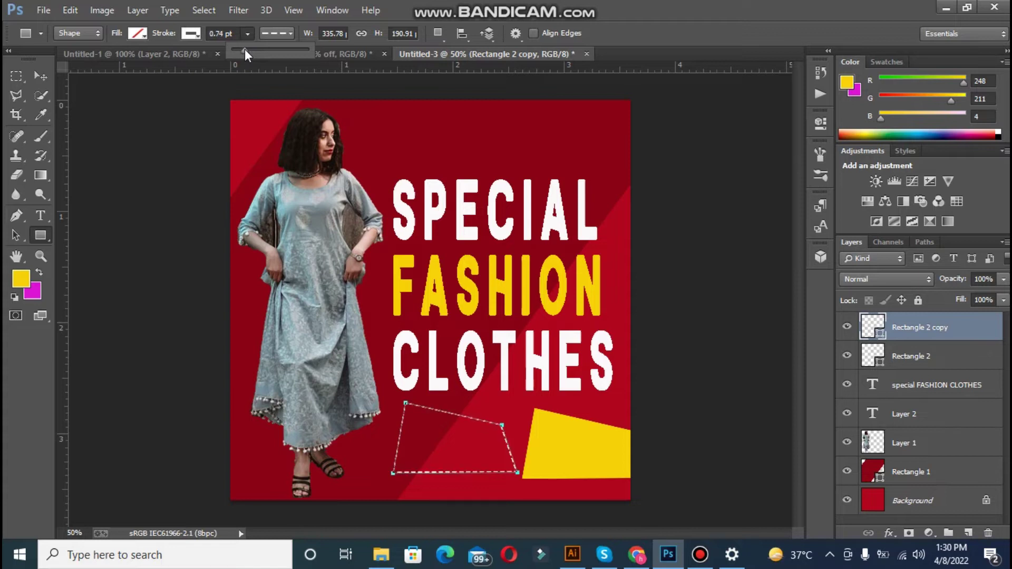
# Move the dashed outline over the yellow quadrilateral, enlarge it to about 107% so it frames the shape, and apply the transform.
pyautogui.click(33, 79)
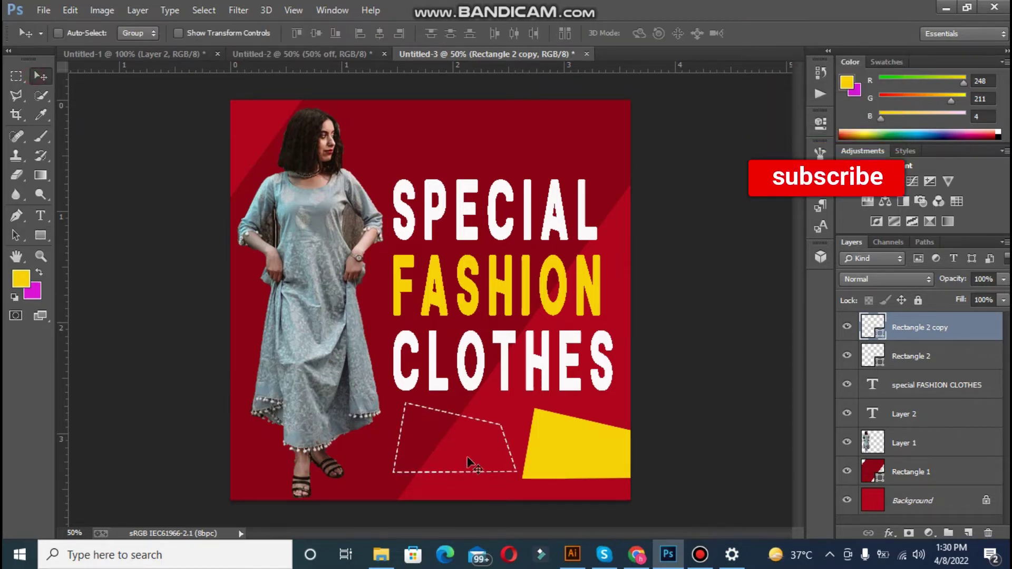
pyautogui.moveTo(403, 443); pyautogui.dragTo(532, 451)
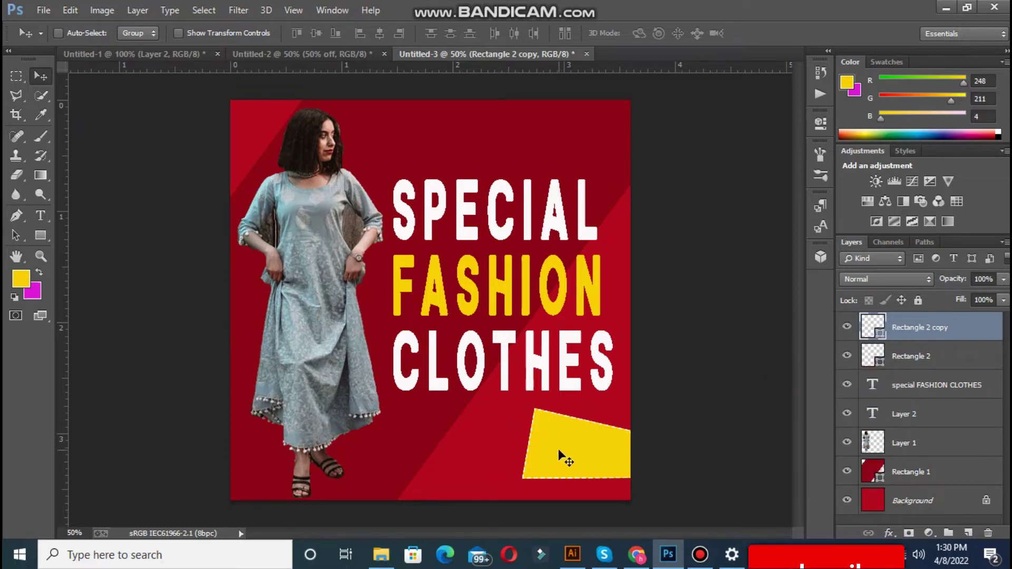
pyautogui.hotkey('ctrl', 't')
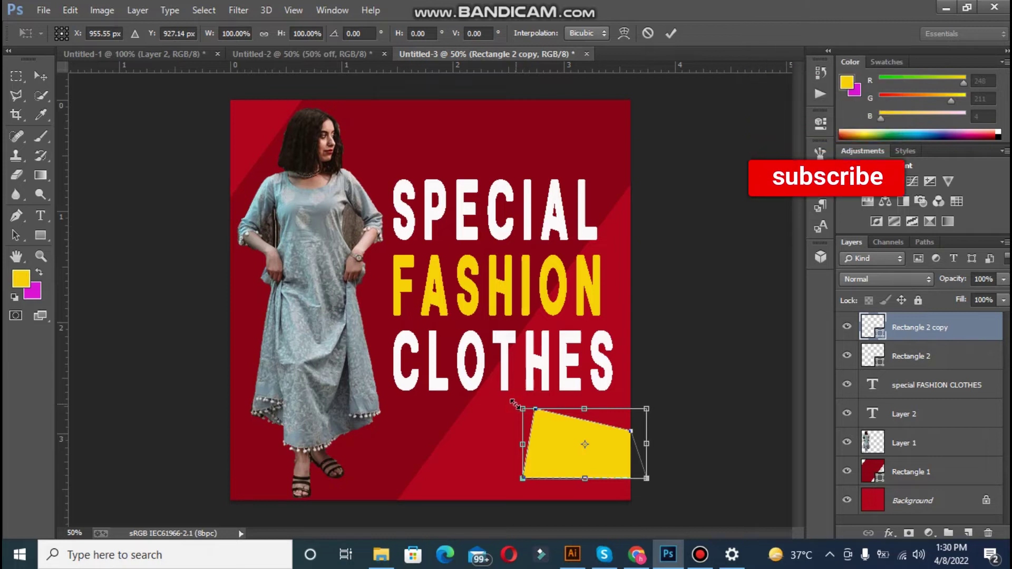
pyautogui.moveTo(515, 404); pyautogui.dragTo(509, 400)
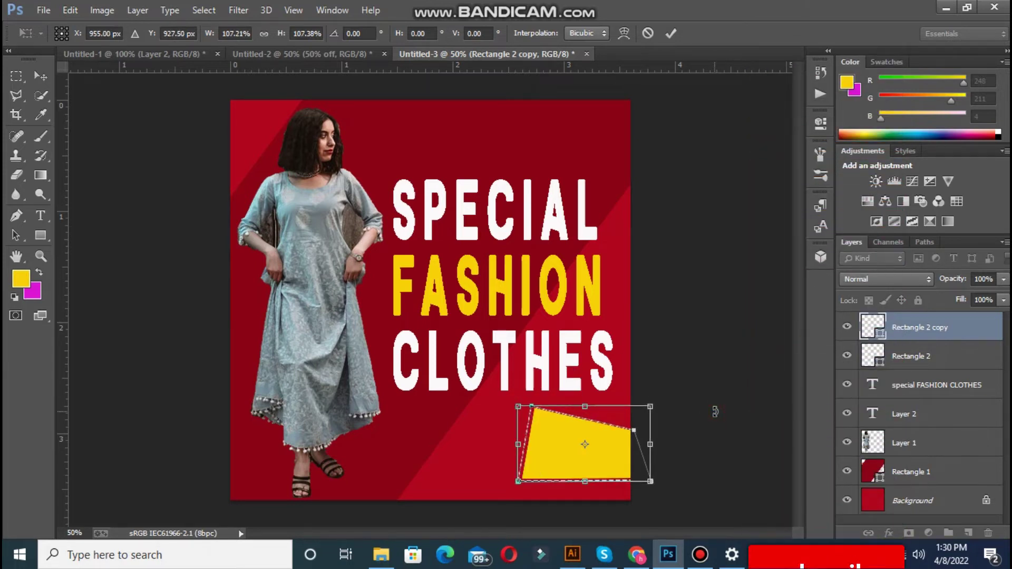
pyautogui.press('Return')
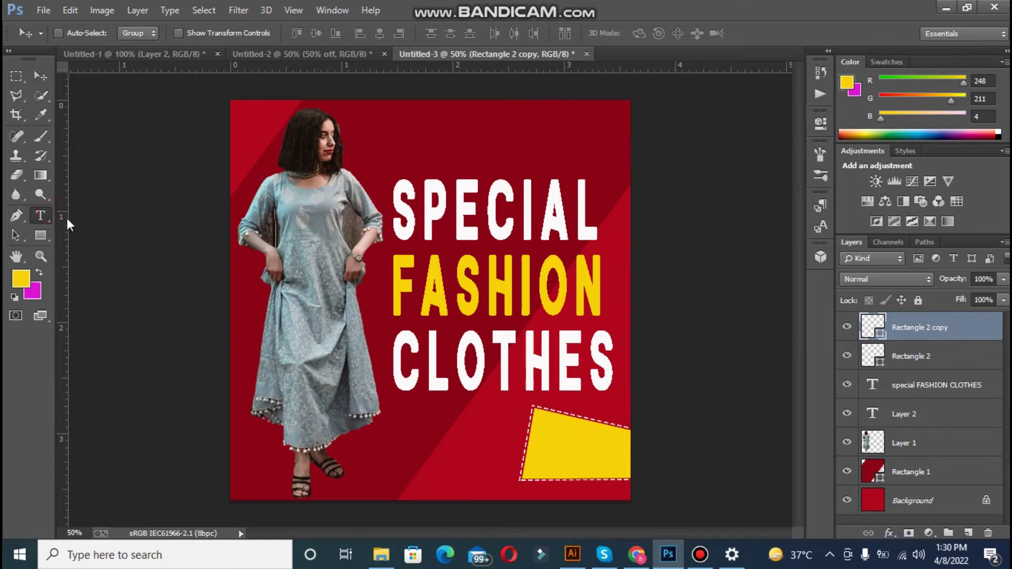
# Add the two-line text "50% OFF" below CLOTHES and recolour it with the dark red sampled from the background.
pyautogui.click(425, 435)
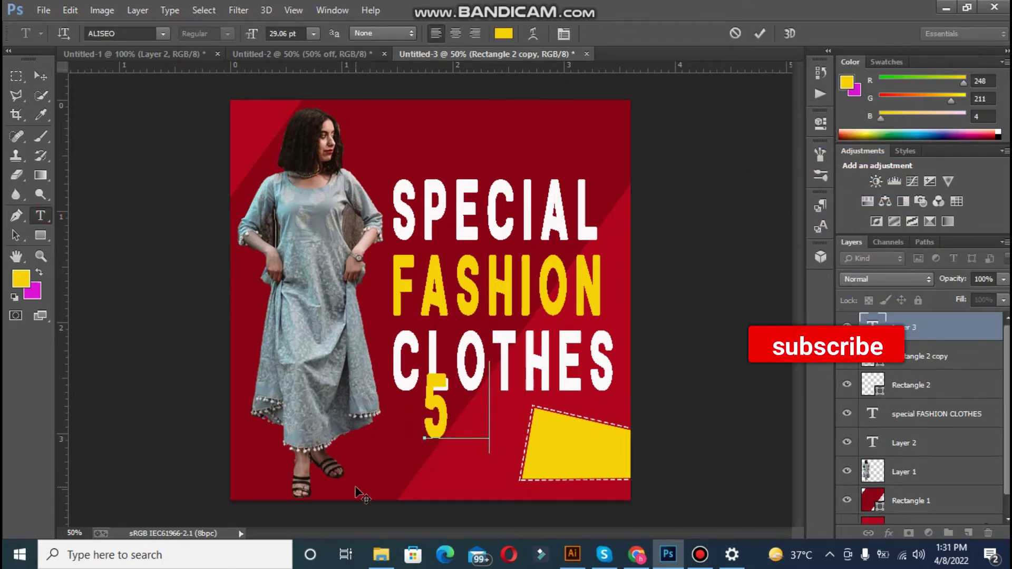
pyautogui.write('50% ')
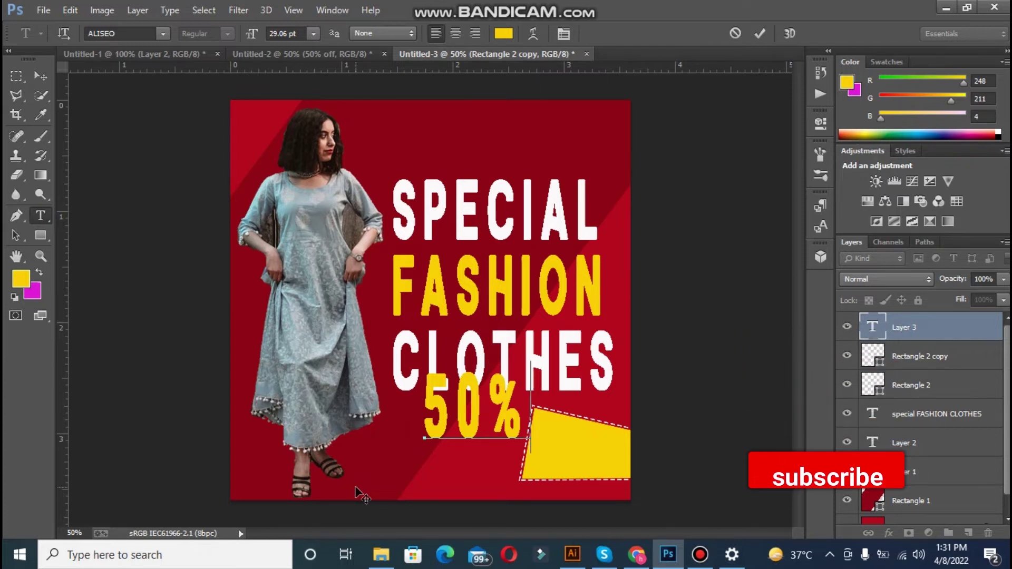
pyautogui.write('O')
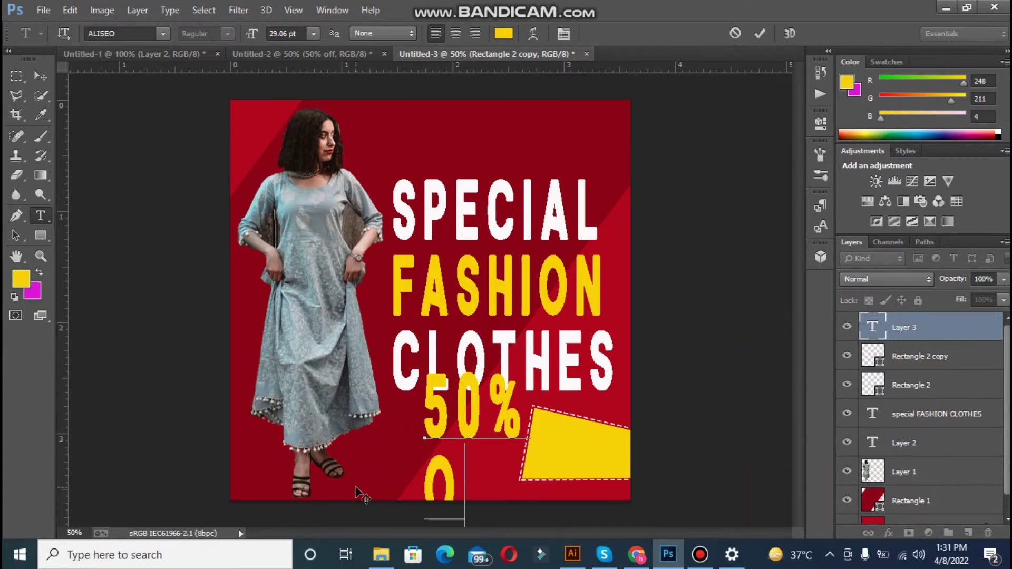
pyautogui.write('FF')
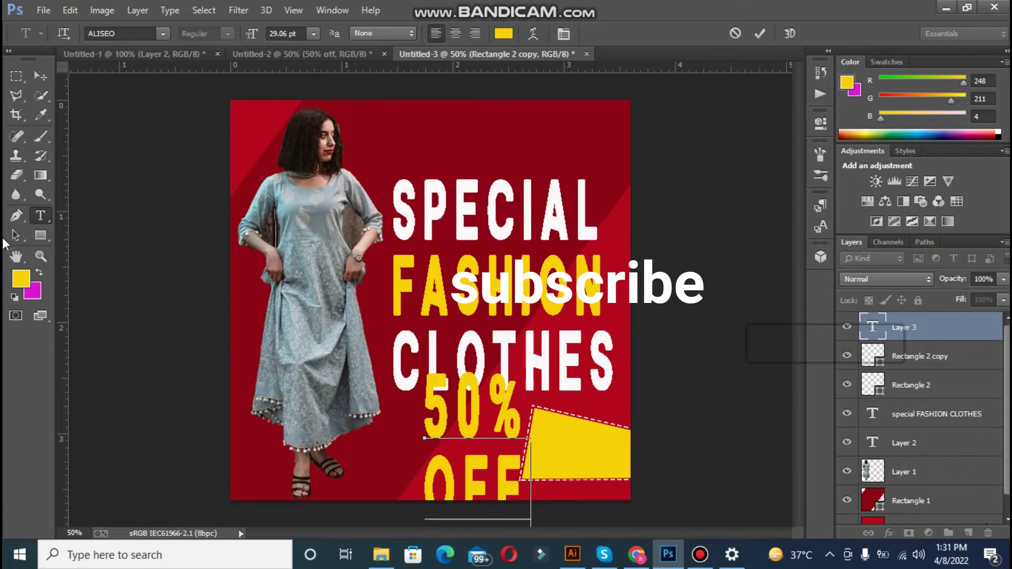
pyautogui.click(40, 114)
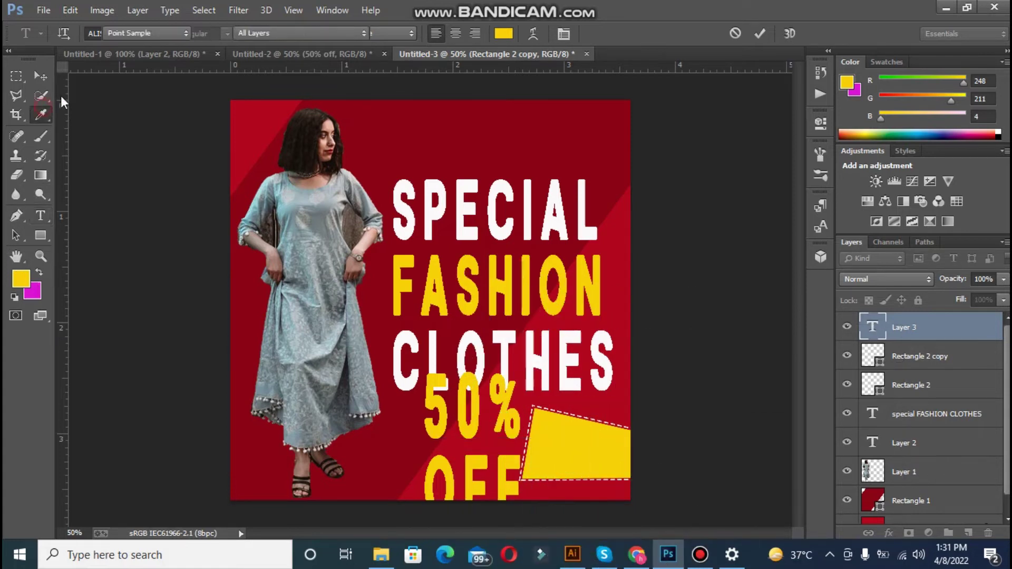
pyautogui.click(380, 133)
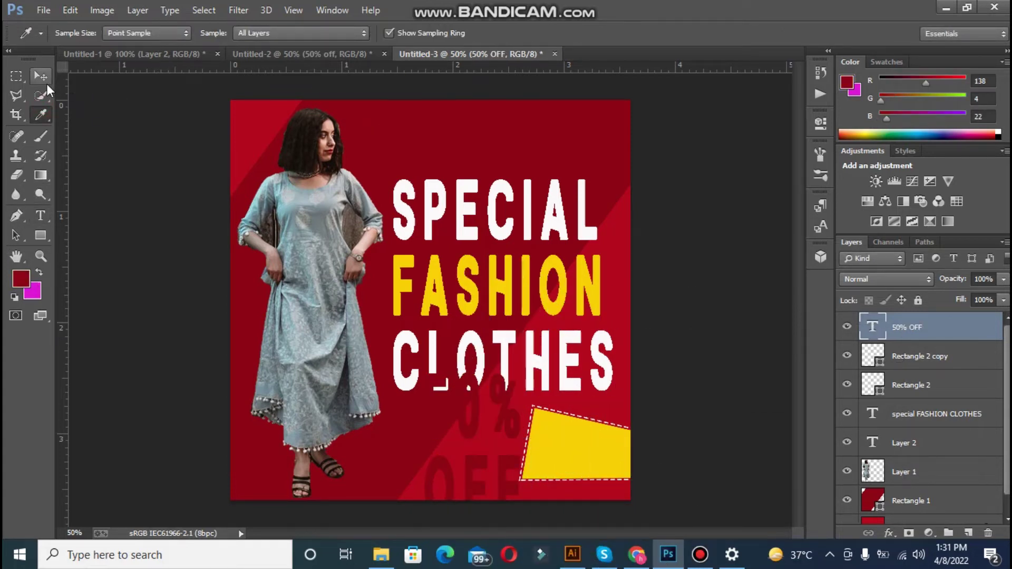
# Move the 50% OFF text over the yellow quadrilateral and scale it down to about 52%.
pyautogui.click(41, 77)
pyautogui.moveTo(528, 457); pyautogui.dragTo(633, 437)
pyautogui.hotkey('ctrl', 't')
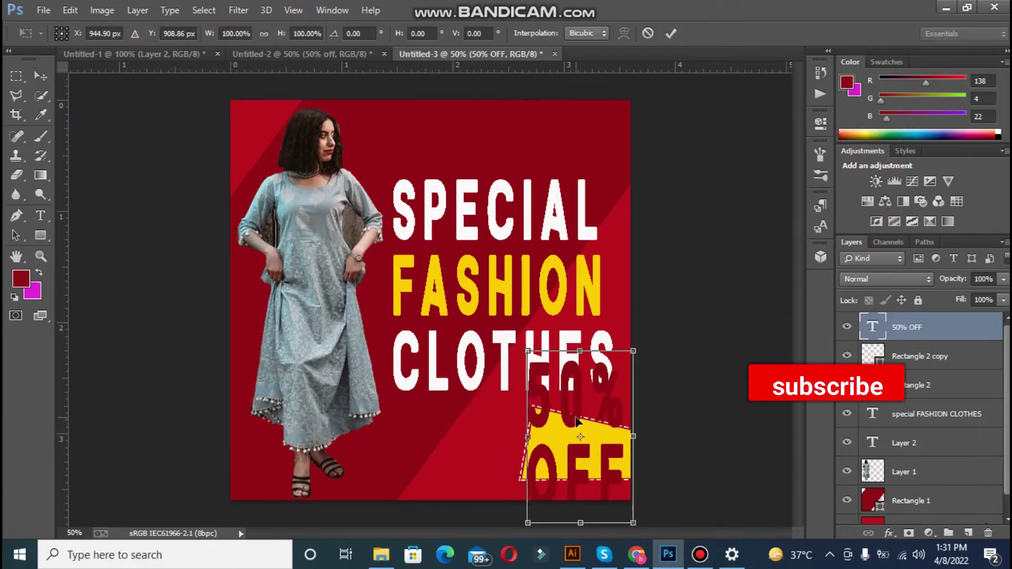
pyautogui.moveTo(530, 353); pyautogui.dragTo(584, 431)
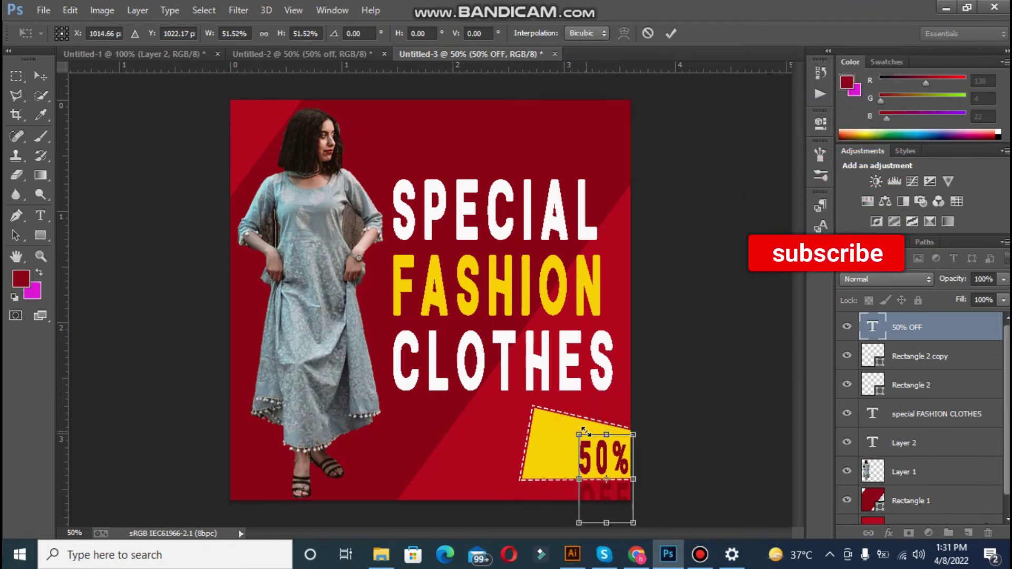
pyautogui.moveTo(590, 467); pyautogui.dragTo(563, 440)
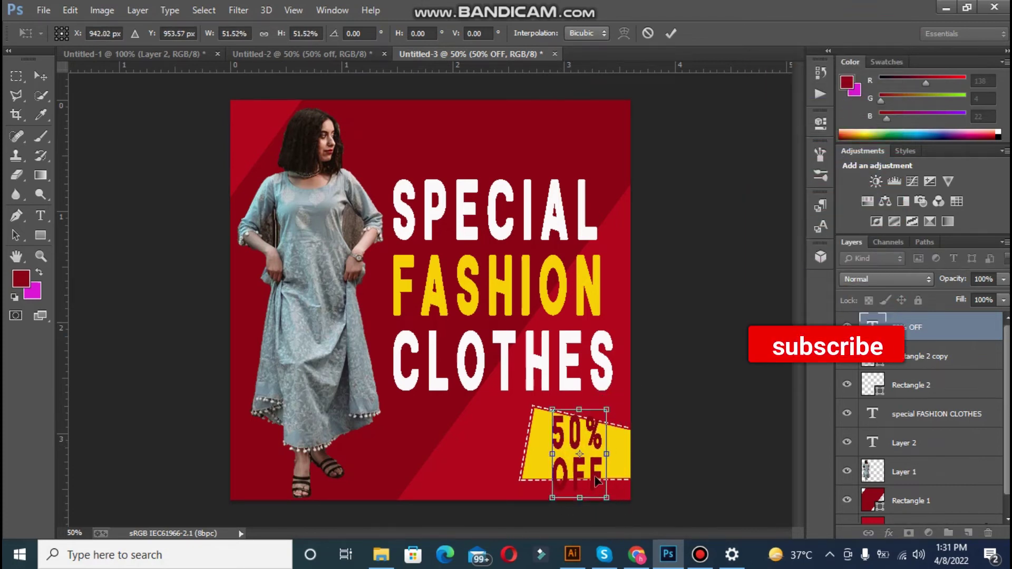
# Shrink the 50% OFF text to about 35%, tilt it about 5°, centre it on the yellow shape, and apply the transform.
pyautogui.moveTo(606, 498); pyautogui.dragTo(601, 474)
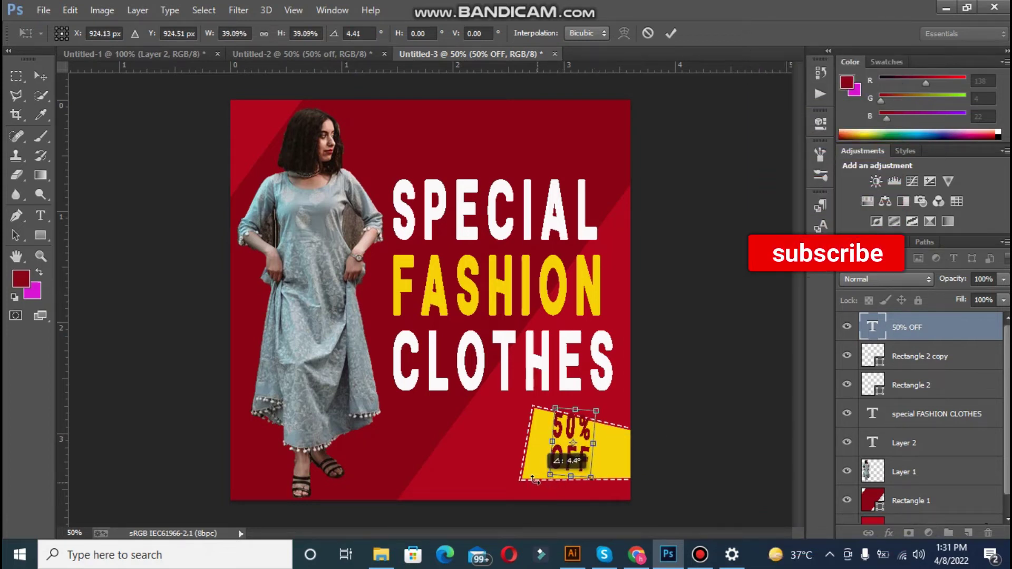
pyautogui.moveTo(536, 484); pyautogui.dragTo(534, 476)
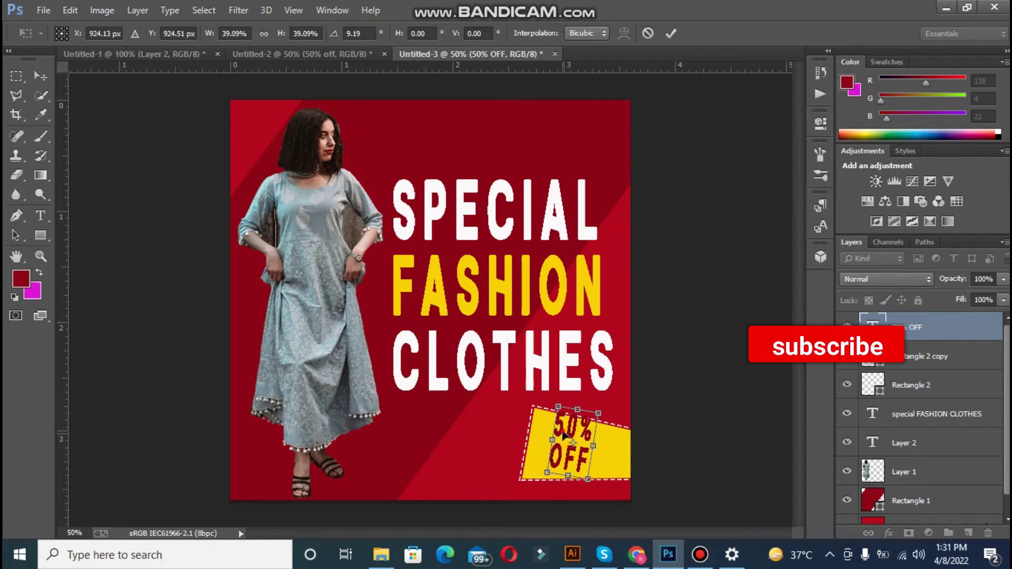
pyautogui.moveTo(564, 436)
pyautogui.mouseDown()
pyautogui.moveTo(573, 438)
pyautogui.moveTo(569, 414)
pyautogui.moveTo(569, 440)
pyautogui.mouseUp()
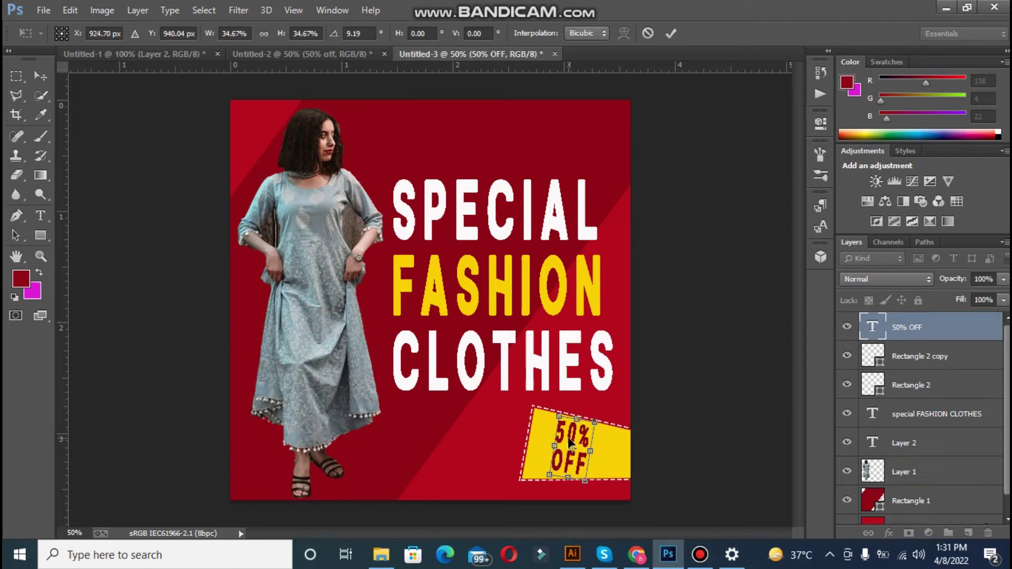
pyautogui.press('Right')
pyautogui.press('Right')
pyautogui.press('Right')
pyautogui.press('Right')
pyautogui.press('Right')
pyautogui.press('Right')
pyautogui.press('Right')
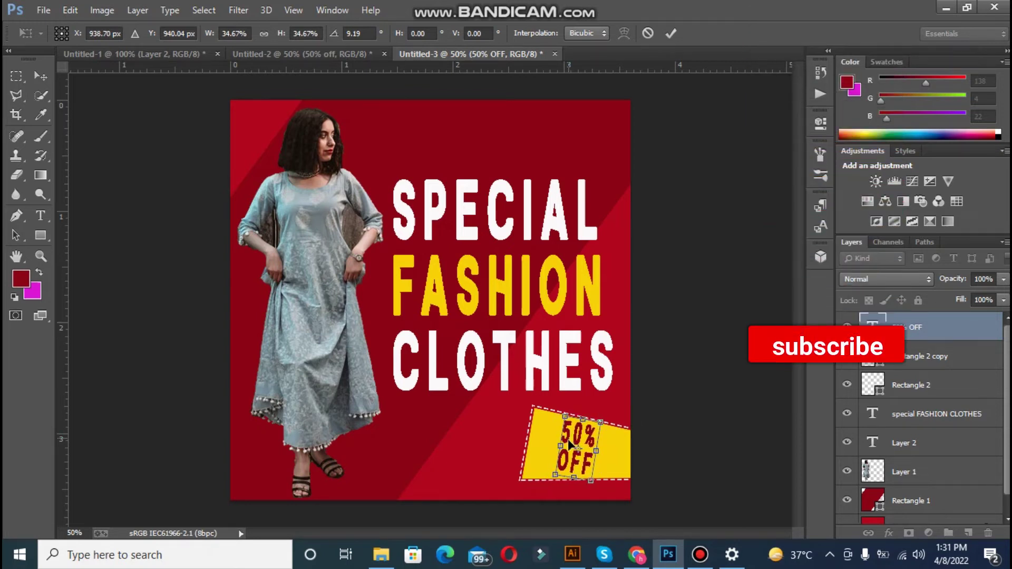
pyautogui.moveTo(551, 486); pyautogui.dragTo(555, 488)
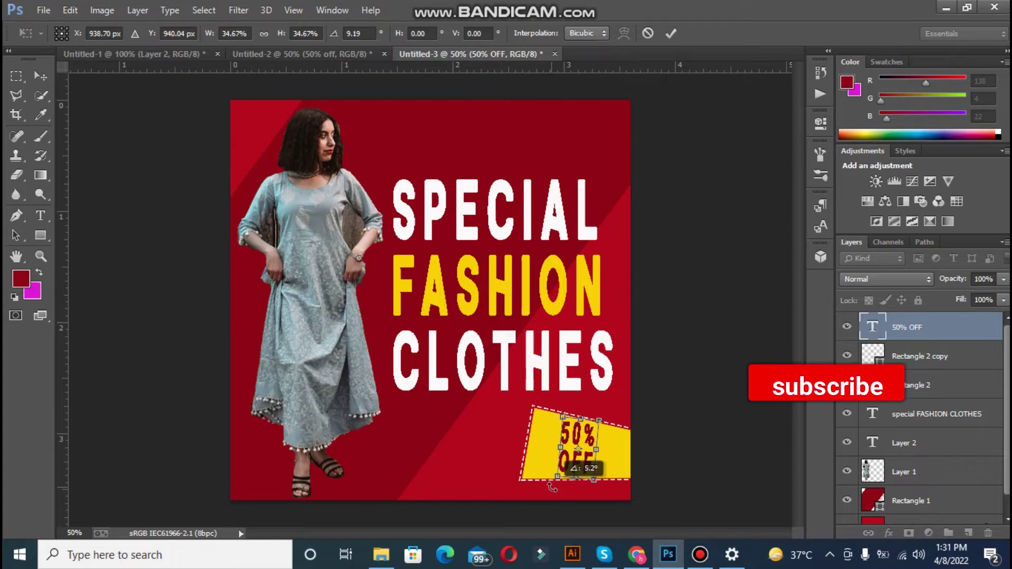
pyautogui.press('Return')
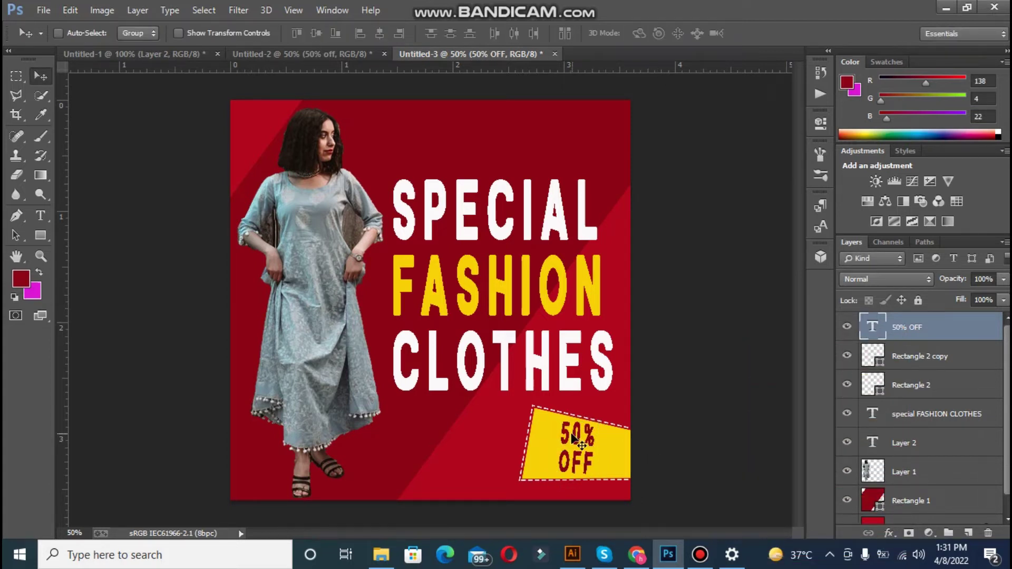
# Set the 50% OFF text's horizontal scale to 110% and adjust its position inside the yellow shape.
pyautogui.click(323, 16)
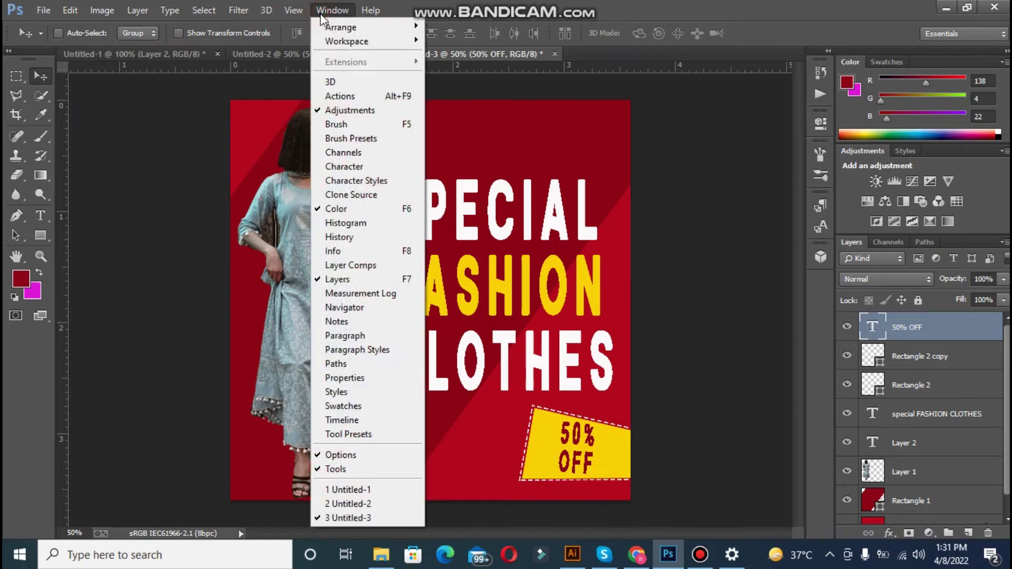
pyautogui.click(363, 339)
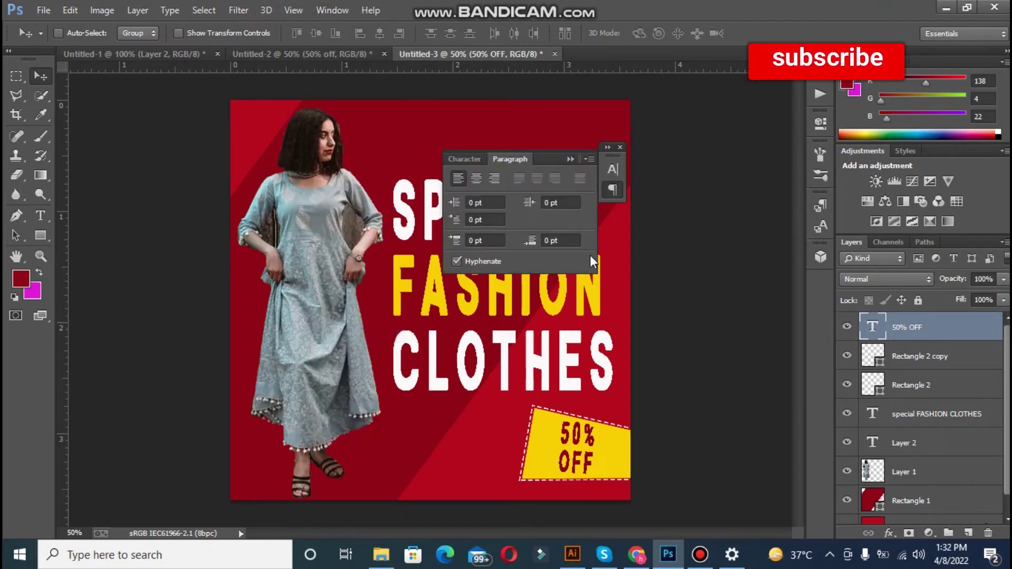
pyautogui.click(472, 155)
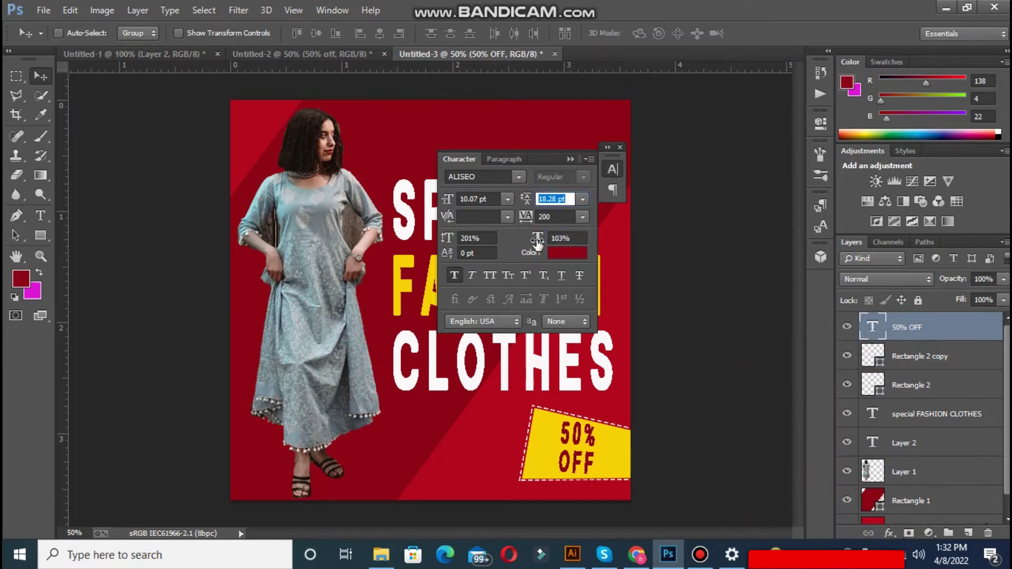
pyautogui.moveTo(535, 242); pyautogui.dragTo(540, 242)
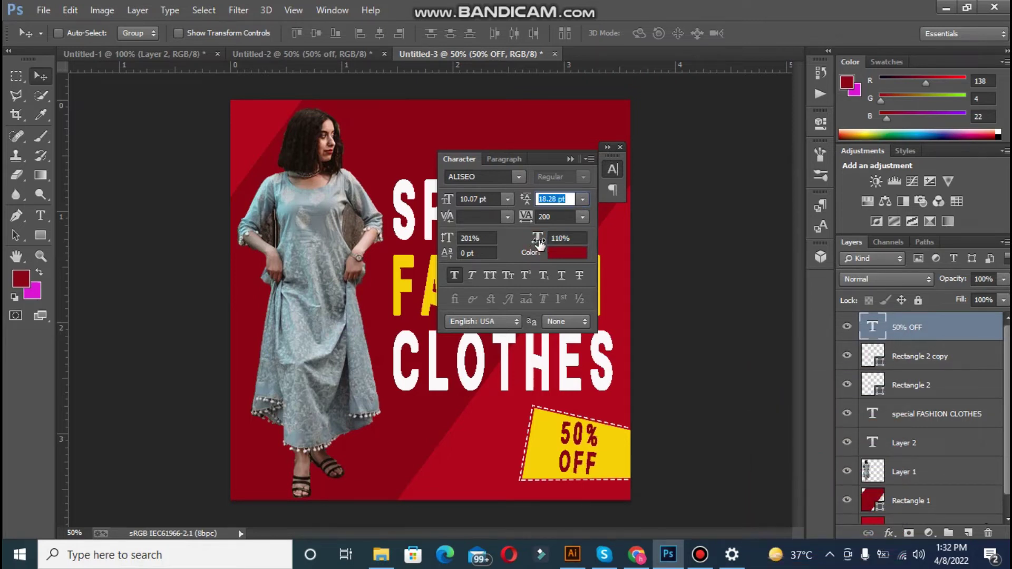
pyautogui.click(620, 147)
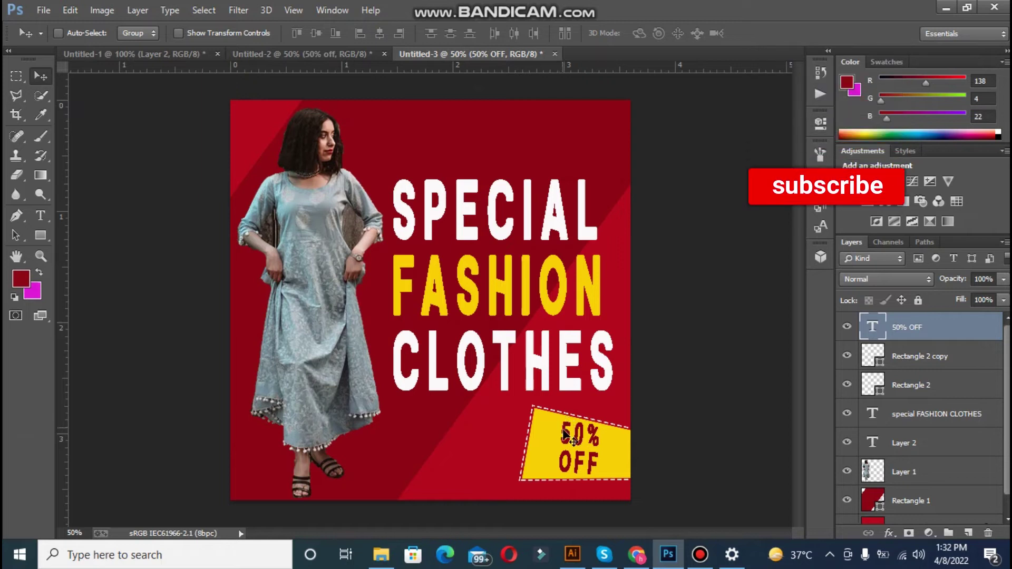
pyautogui.moveTo(563, 431); pyautogui.dragTo(563, 429)
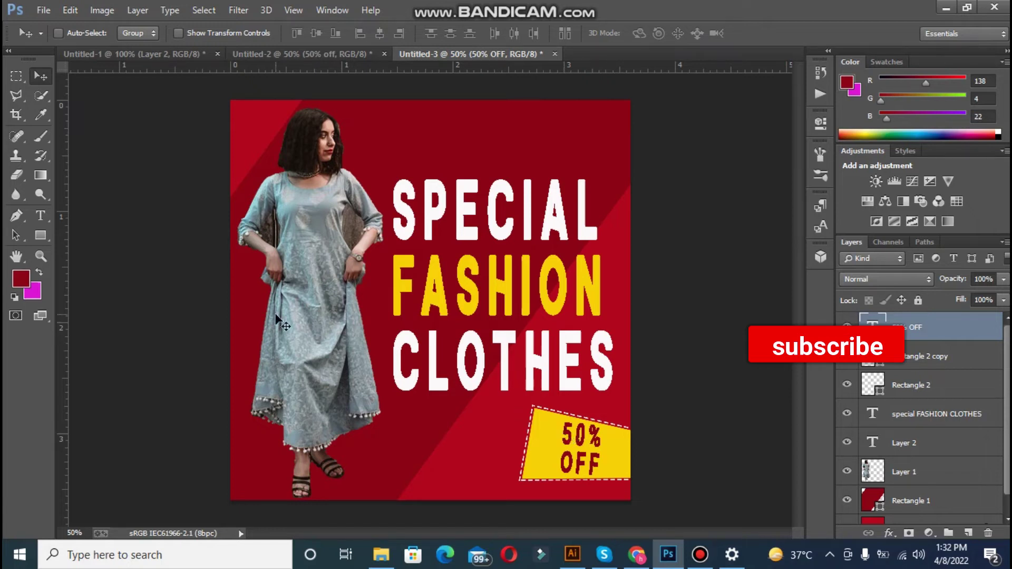
pyautogui.press('p')
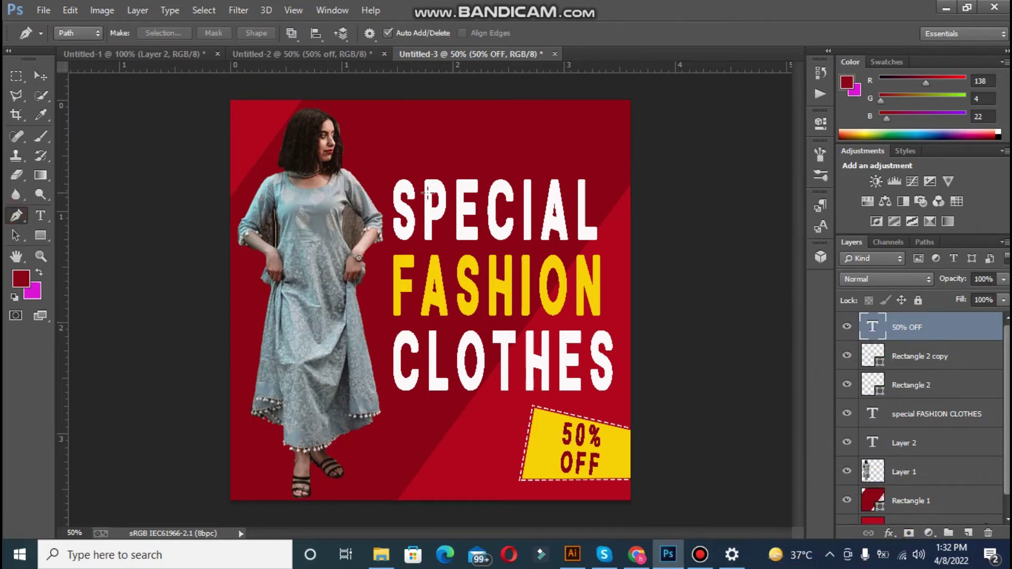
pyautogui.press('v')
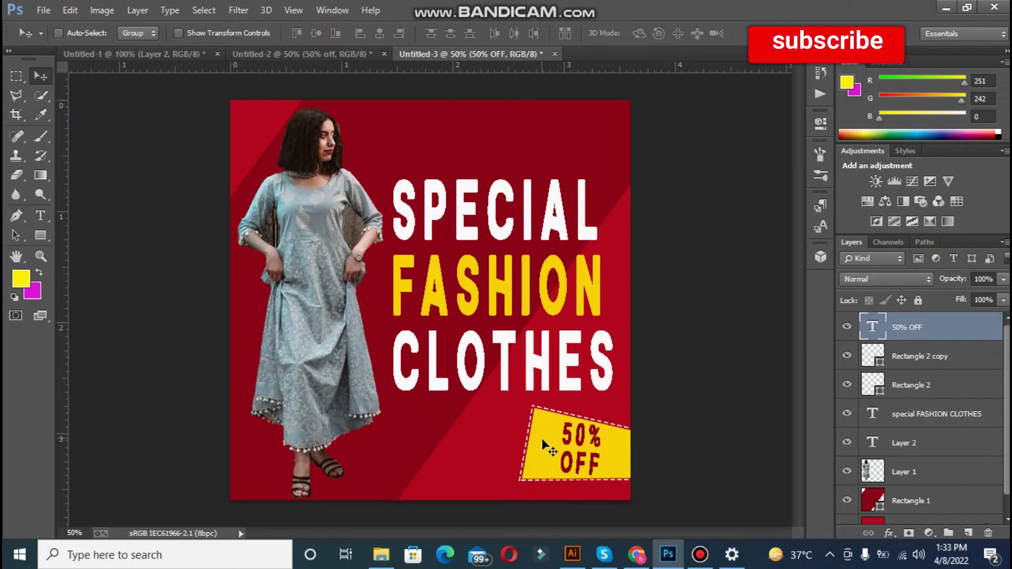
pyautogui.moveTo(542, 438); pyautogui.dragTo(514, 316)
pyautogui.moveTo(543, 405); pyautogui.dragTo(546, 413)
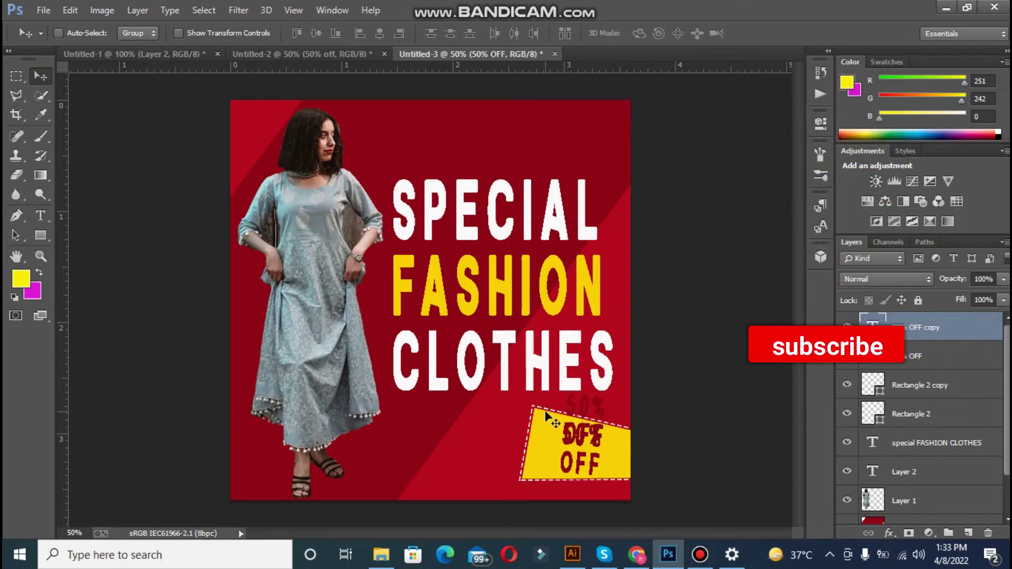
pyautogui.hotkey('ctrl', 'z')
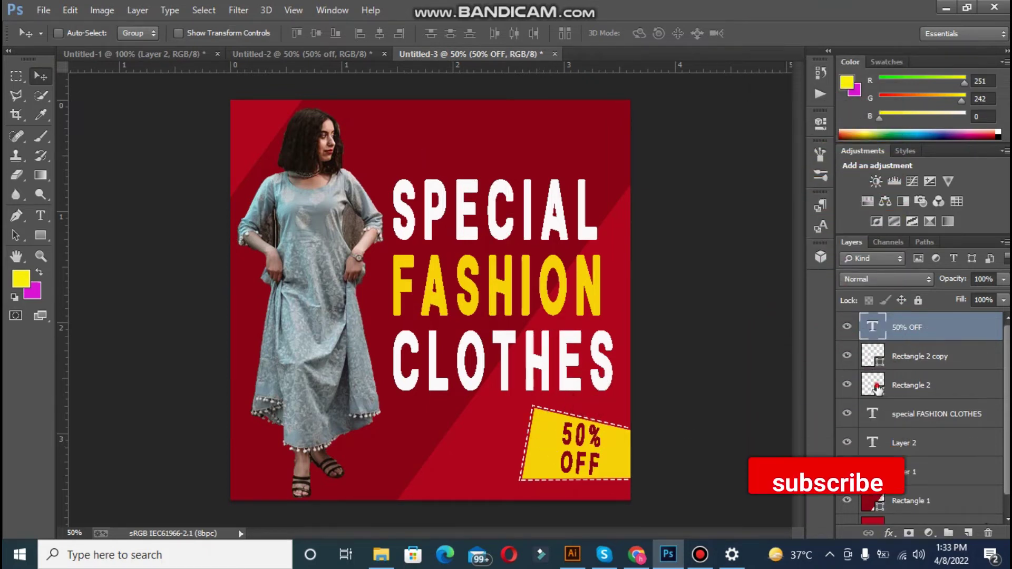
# Duplicate the yellow quadrilateral to the canvas's top edge above SPECIAL and rotate the copy about -23° so it is cropped by the edge.
pyautogui.click(911, 385)
pyautogui.moveTo(544, 454); pyautogui.dragTo(398, 109)
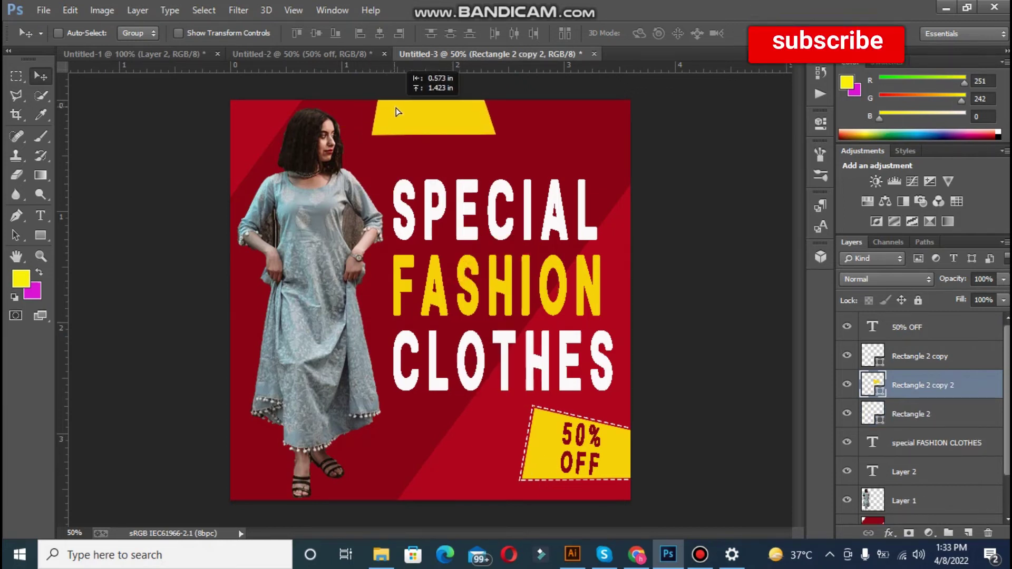
pyautogui.hotkey('ctrl', 't')
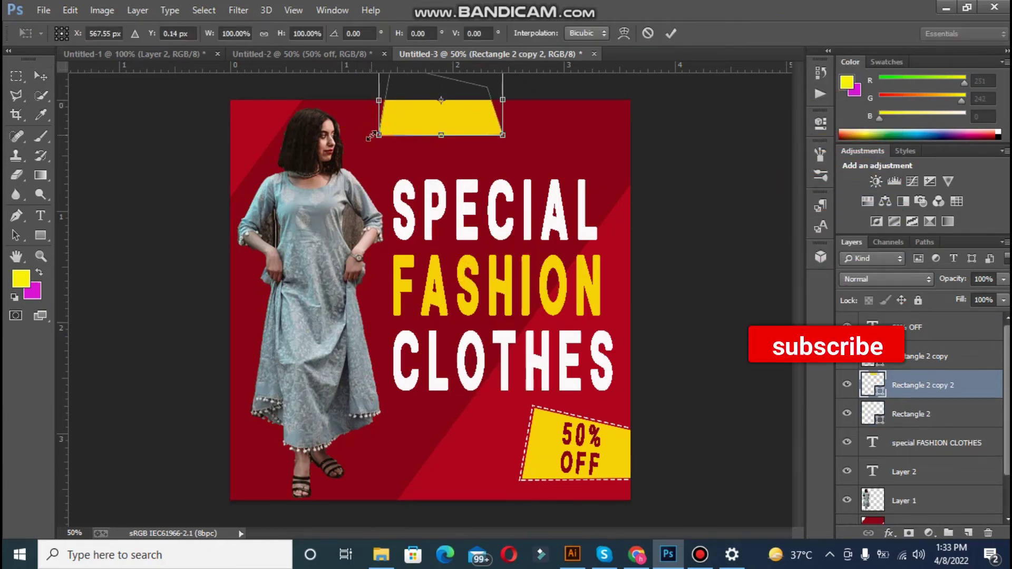
pyautogui.moveTo(380, 153); pyautogui.dragTo(404, 175)
pyautogui.moveTo(422, 131)
pyautogui.mouseDown()
pyautogui.moveTo(431, 106)
pyautogui.moveTo(422, 118)
pyautogui.mouseUp()
pyautogui.moveTo(399, 150)
pyautogui.mouseDown()
pyautogui.moveTo(386, 136)
pyautogui.moveTo(409, 122)
pyautogui.moveTo(393, 153)
pyautogui.mouseUp()
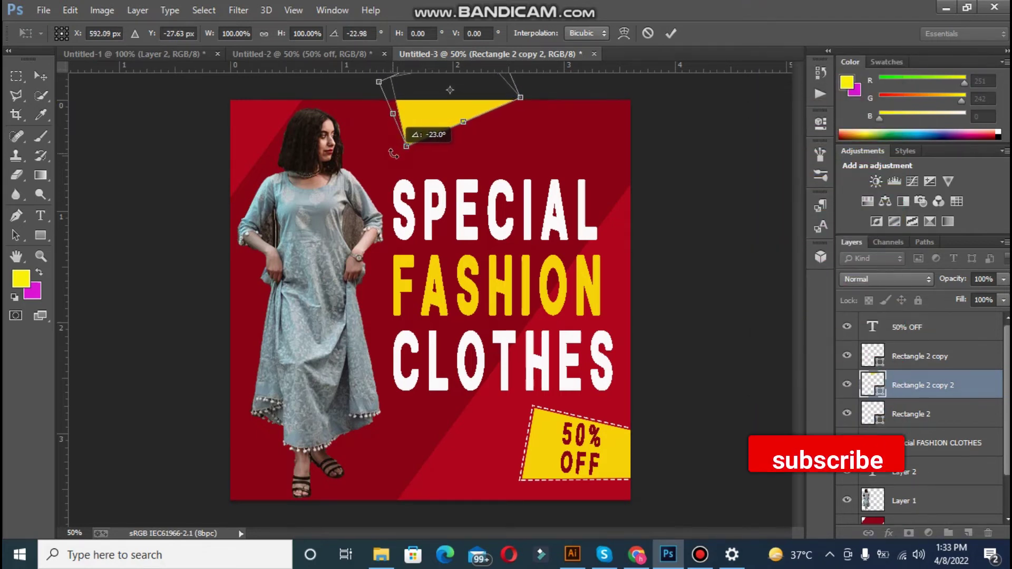
pyautogui.press('Return')
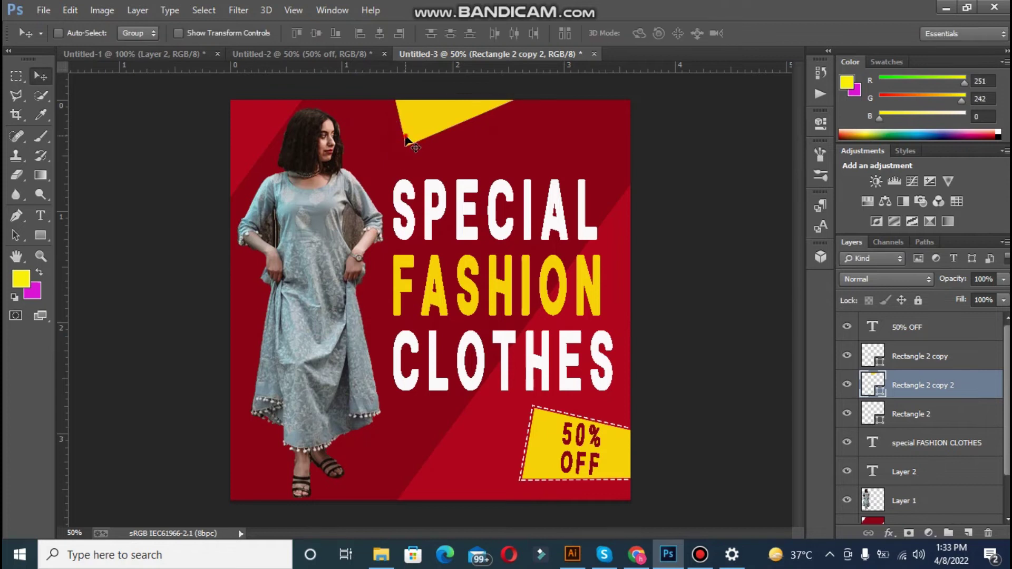
pyautogui.moveTo(406, 132); pyautogui.dragTo(411, 137)
# Draw a rectangle about 264 × 60 px near the canvas's bottom edge, between the woman's feet and the offer shape.
pyautogui.click(35, 216)
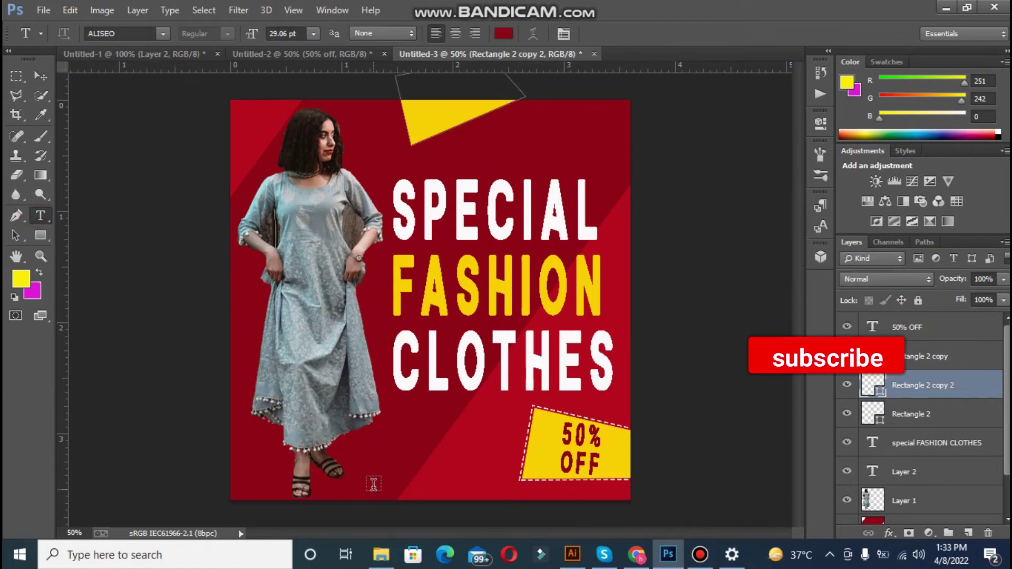
pyautogui.click(42, 235)
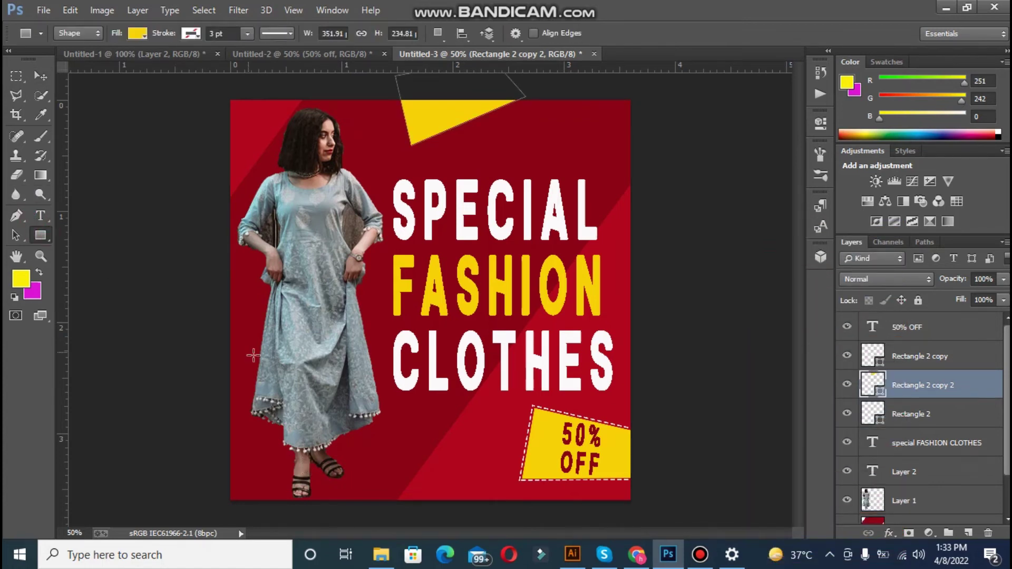
pyautogui.moveTo(390, 470); pyautogui.dragTo(465, 490)
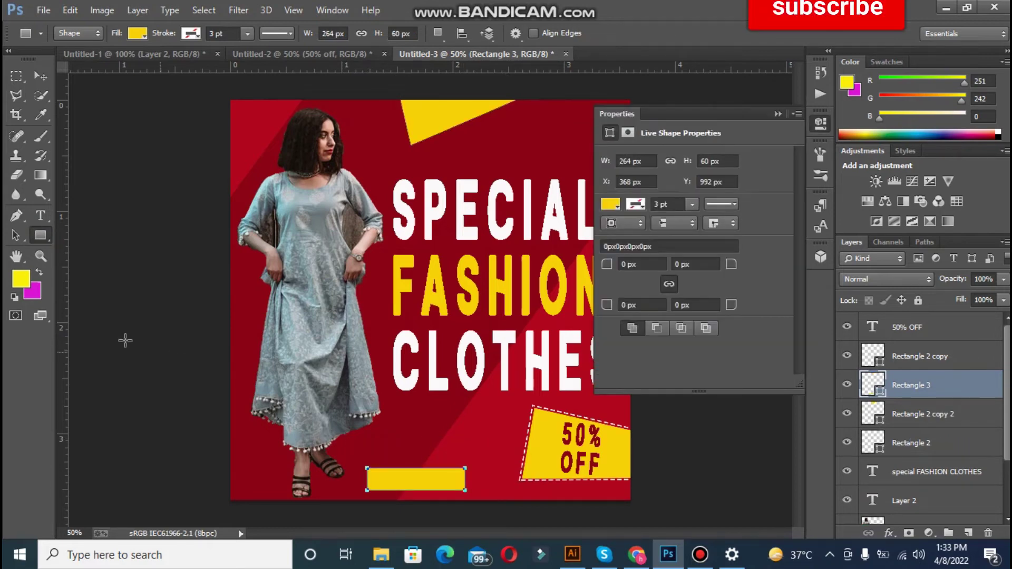
# Set the foreground colour to near-black #21211d and fill the new bottom rectangle with it.
pyautogui.click(21, 278)
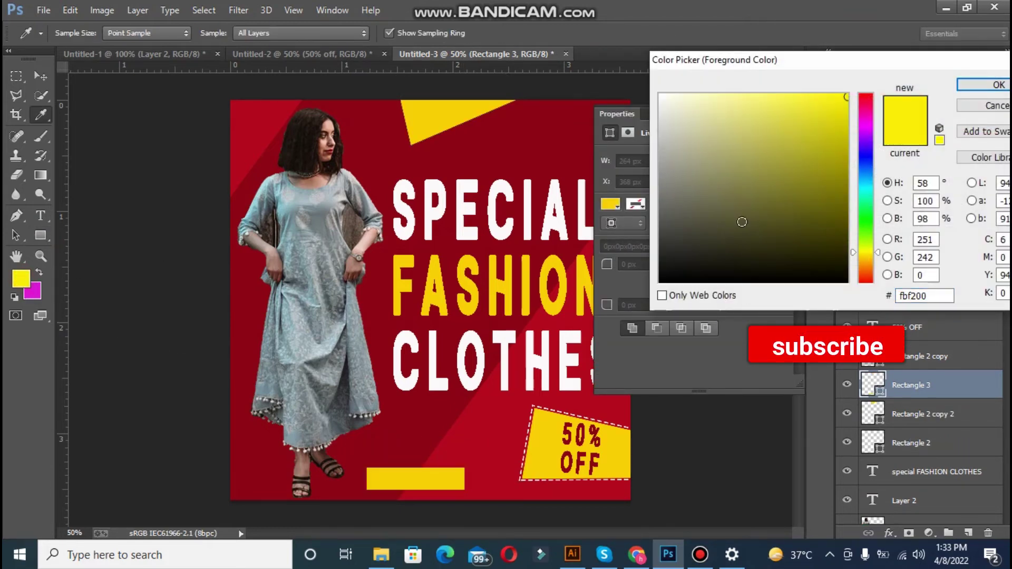
pyautogui.click(680, 258)
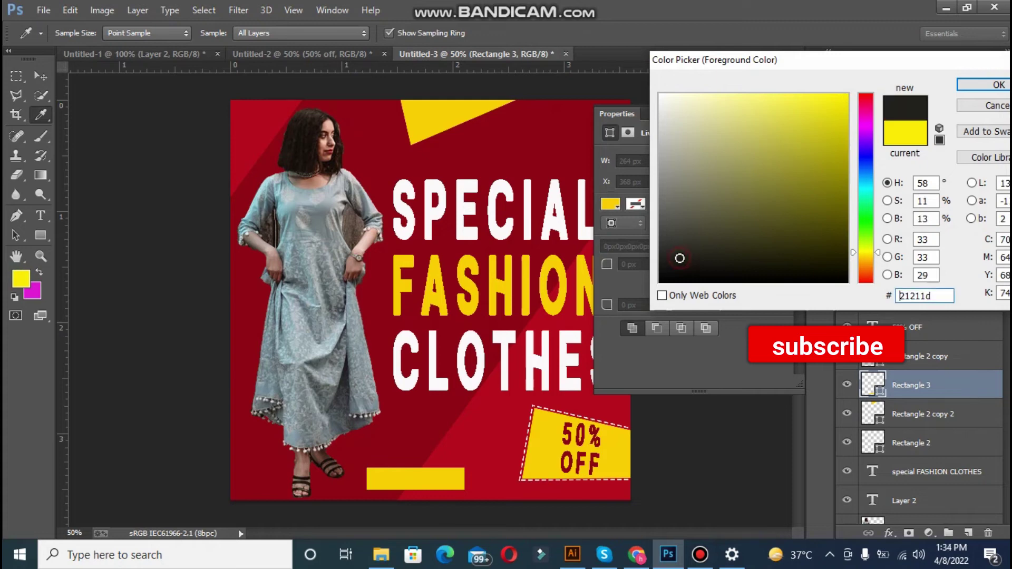
pyautogui.click(998, 85)
pyautogui.hotkey('alt', 'BackSpace')
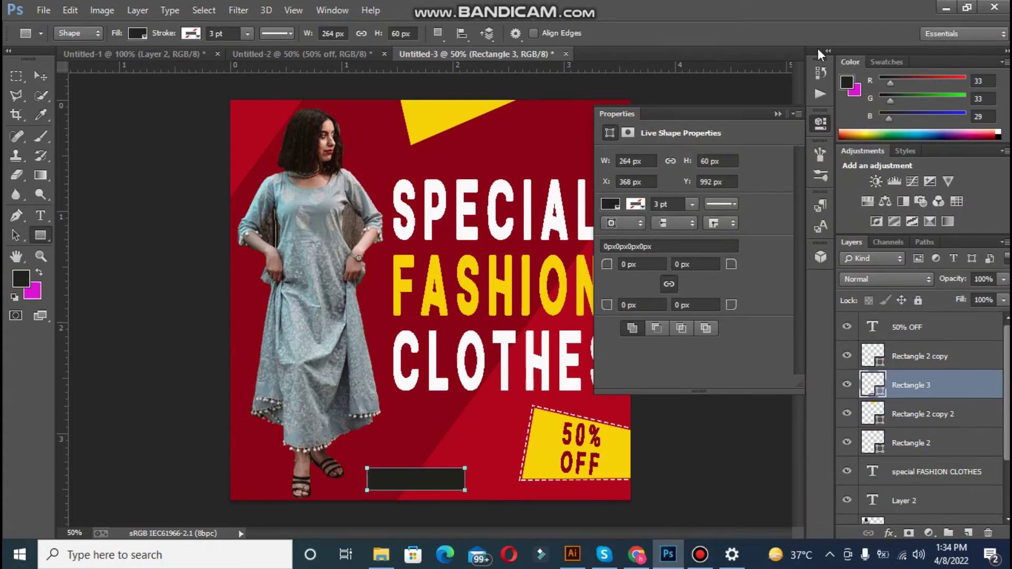
# Set the near-black bottom rectangle's stroke caps to round and its corner radii to 30 px.
pyautogui.click(681, 223)
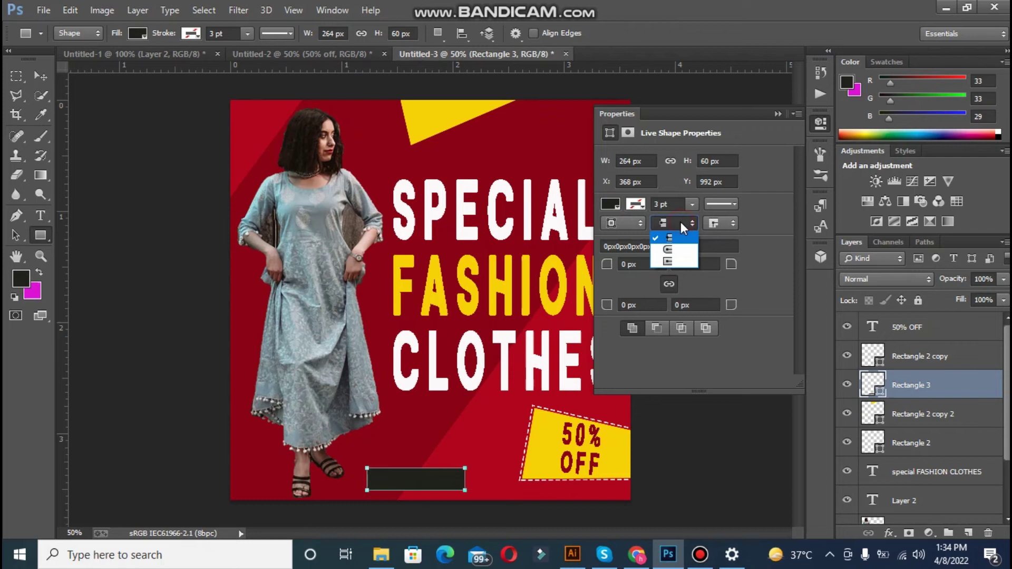
pyautogui.click(653, 254)
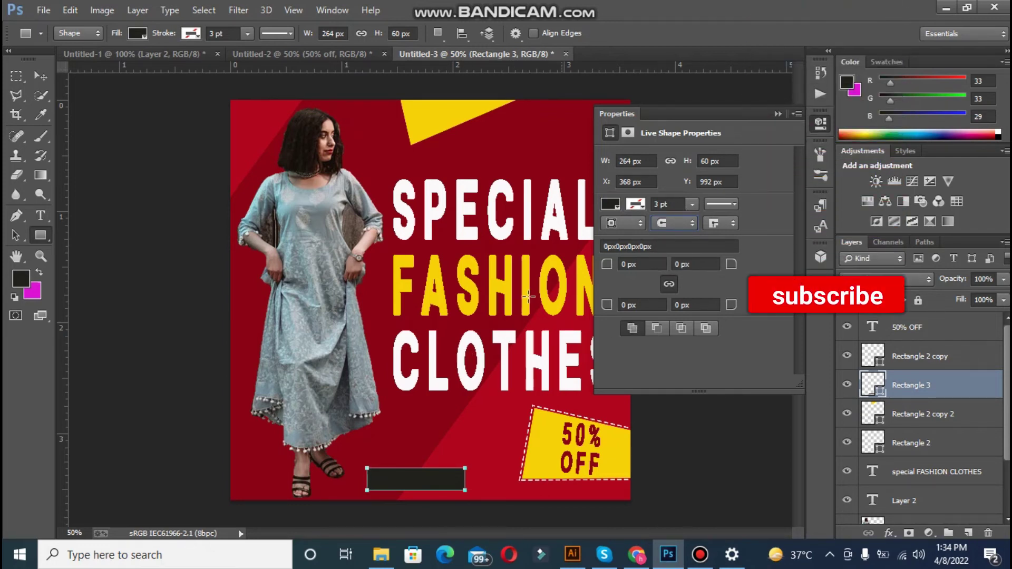
pyautogui.click(45, 77)
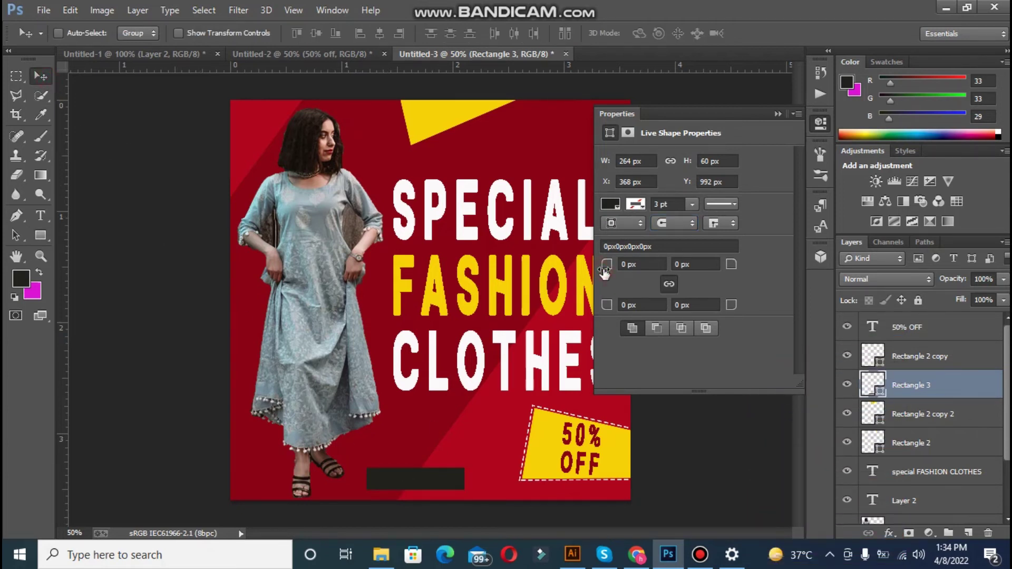
pyautogui.moveTo(605, 270); pyautogui.dragTo(631, 269)
pyautogui.write('30')
pyautogui.press('Return')
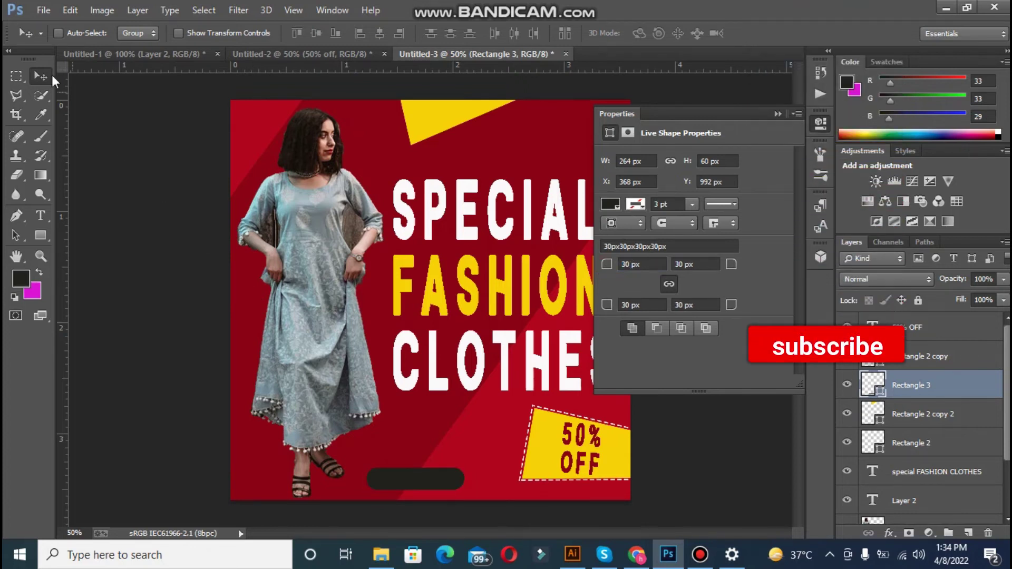
pyautogui.click(778, 114)
# Add the text SHOP NOW in the ALISEO font as a new text layer, starting in the empty area beside the canvas.
pyautogui.click(42, 217)
pyautogui.click(139, 252)
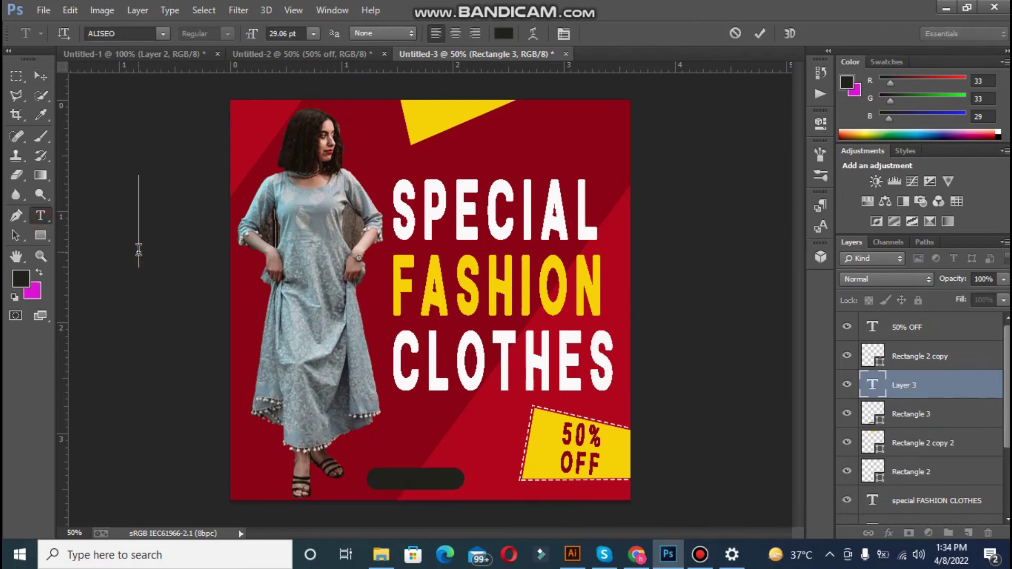
pyautogui.write('SHOP')
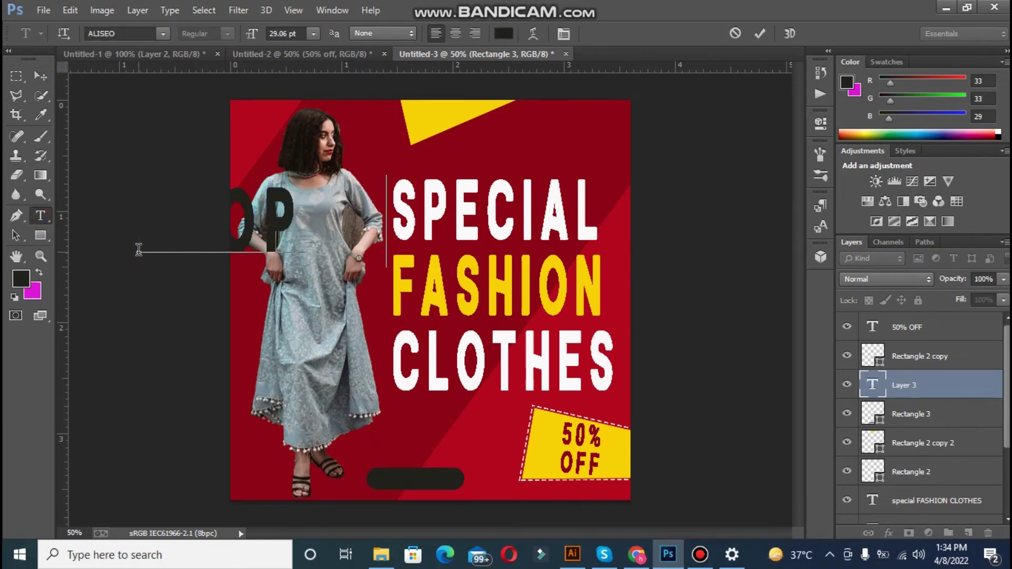
pyautogui.write(' NOW')
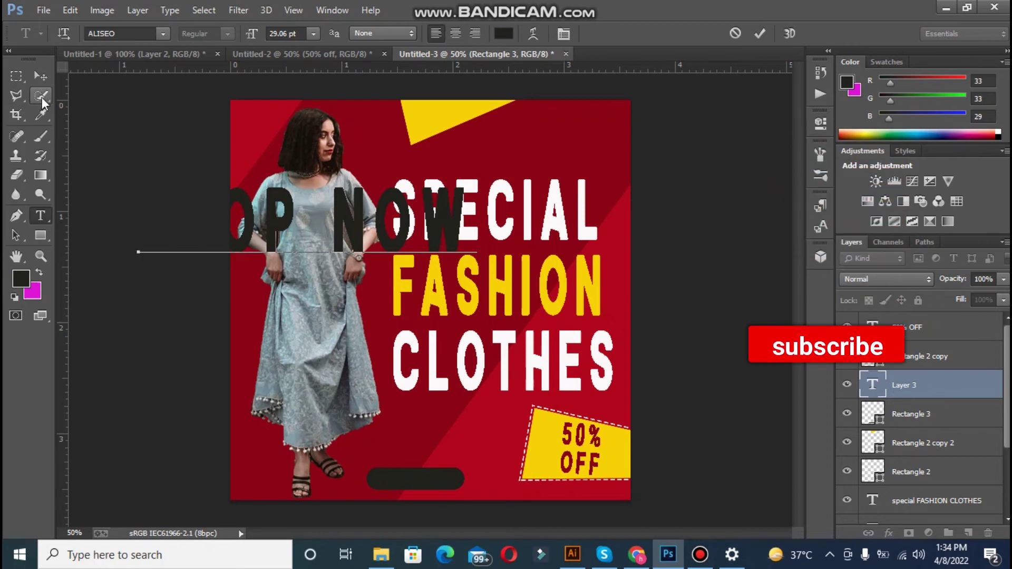
pyautogui.click(40, 76)
# Scale the SHOP NOW text to about 31.5% and fill it with the yellow sampled from the top accent shape.
pyautogui.hotkey('ctrl', 't')
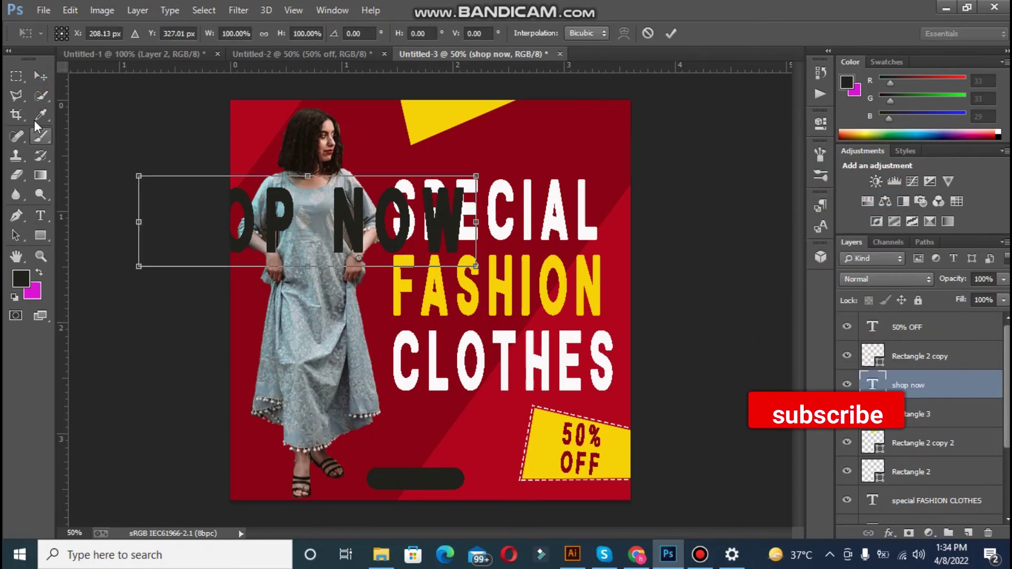
pyautogui.moveTo(139, 176); pyautogui.dragTo(350, 277)
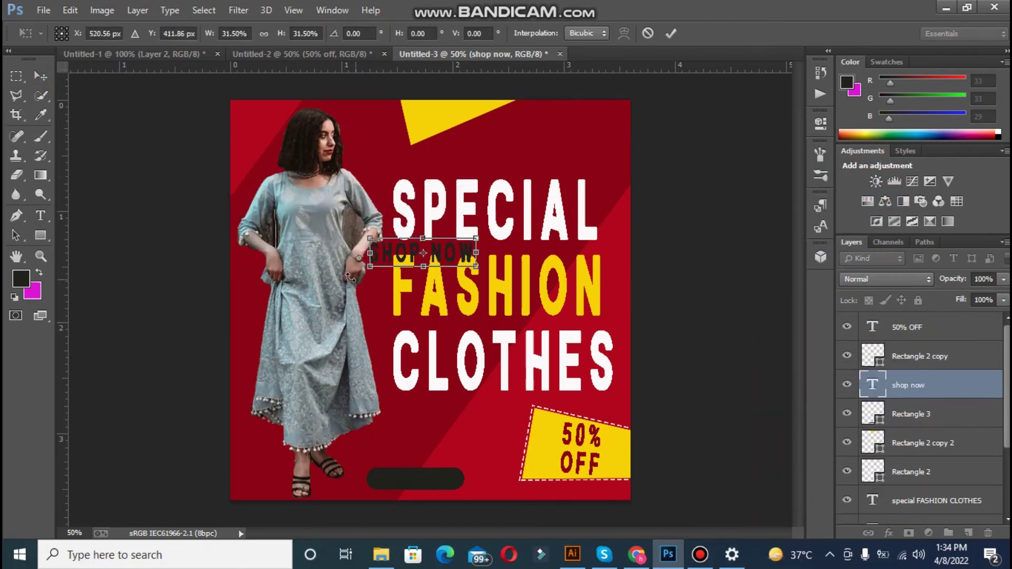
pyautogui.click(40, 123)
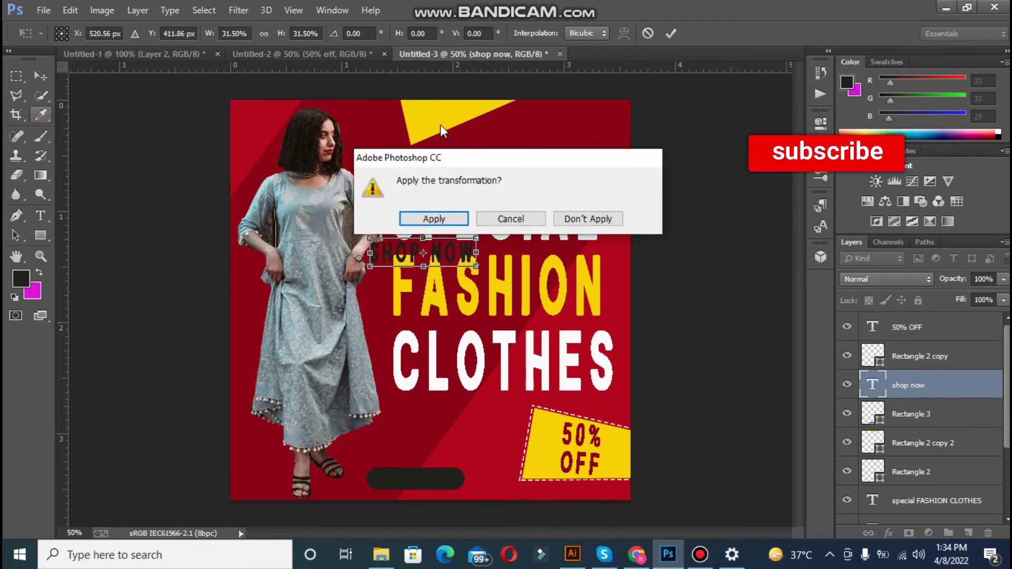
pyautogui.click(434, 218)
pyautogui.click(438, 132)
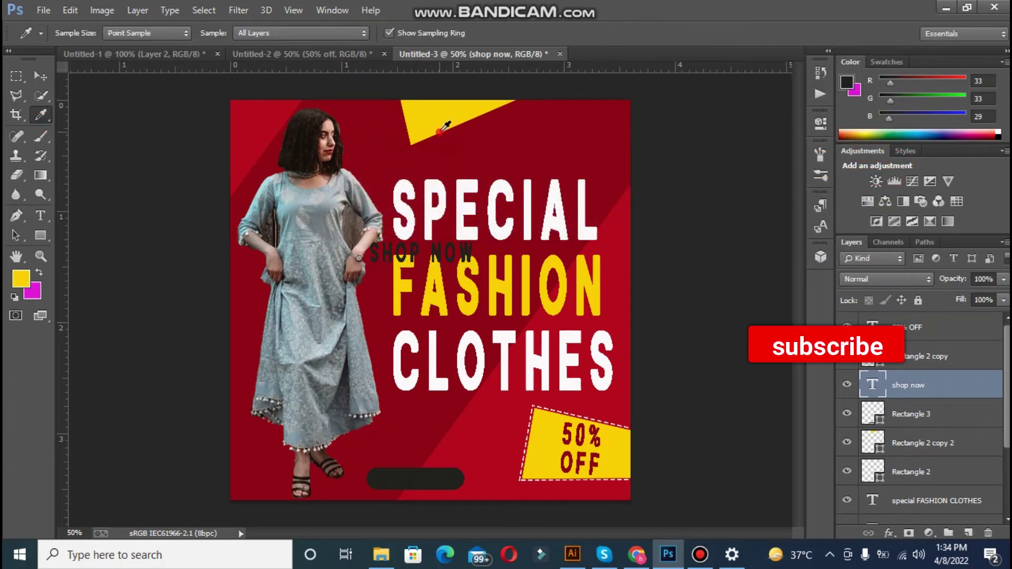
pyautogui.hotkey('alt', 'BackSpace')
# Move the SHOP NOW text onto the near-black rounded bar and scale it to about 61.5% so it sits centred inside.
pyautogui.click(40, 76)
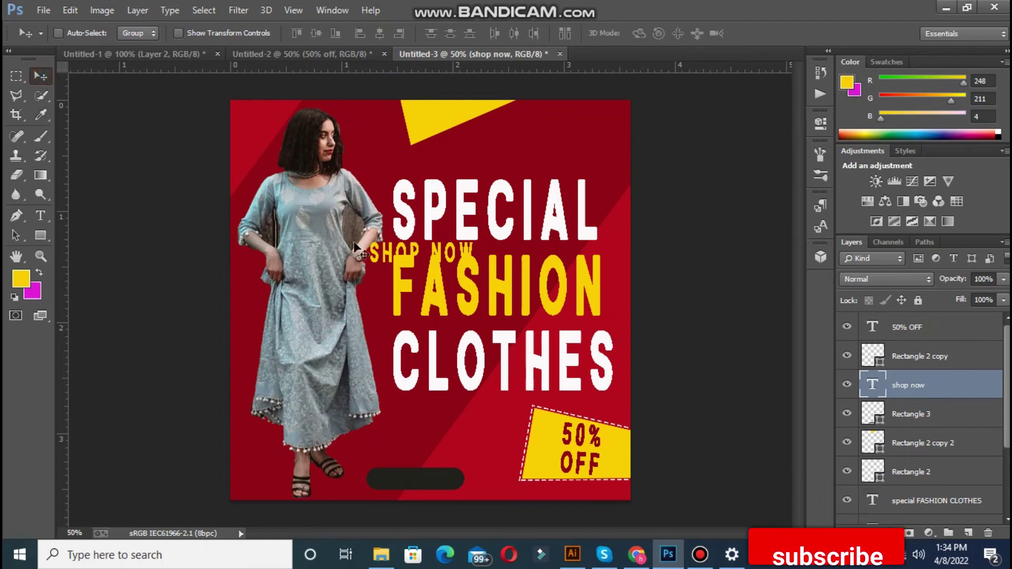
pyautogui.moveTo(376, 254); pyautogui.dragTo(380, 483)
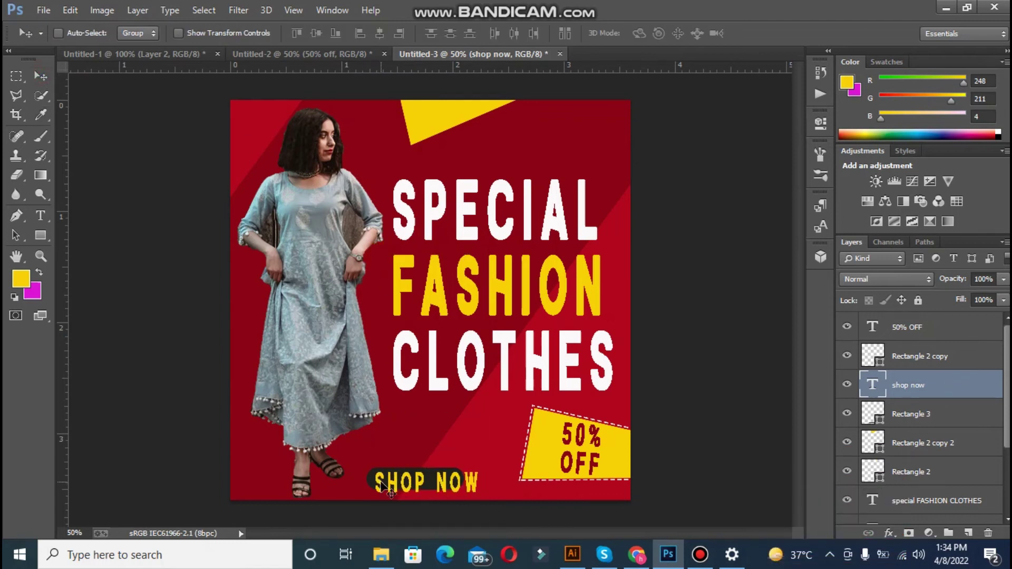
pyautogui.hotkey('ctrl', 't')
pyautogui.moveTo(481, 496); pyautogui.dragTo(396, 484)
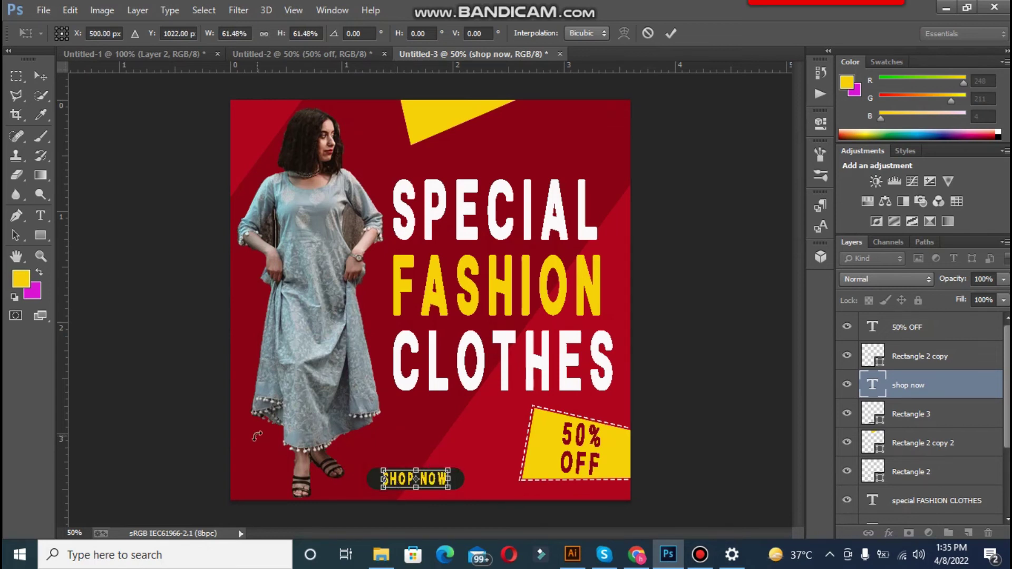
pyautogui.press('Return')
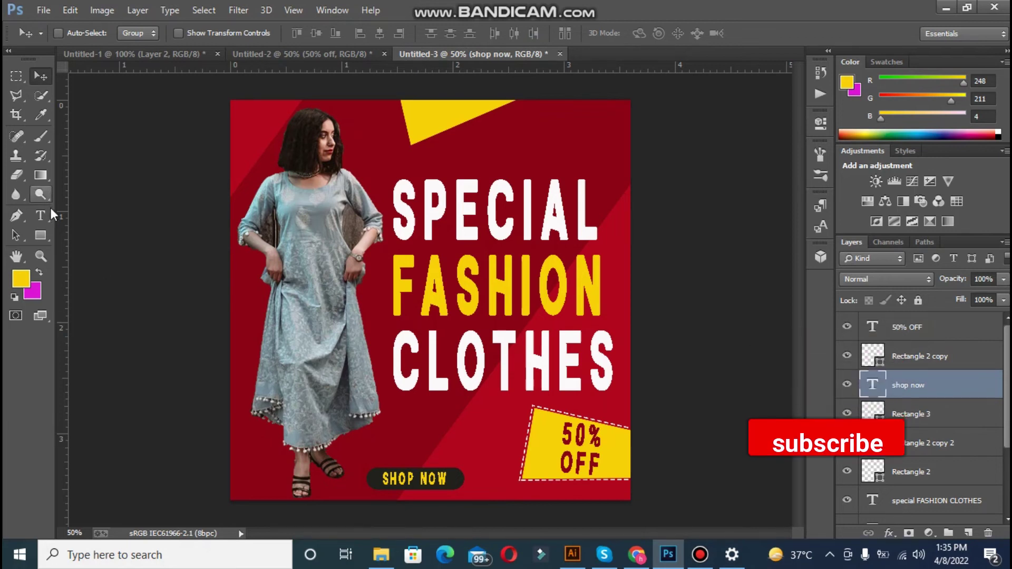
# Draw a yellow circle about 12 × 12 px near the canvas's lower-left edge, beside the hem of the woman's dress.
pyautogui.click(46, 234)
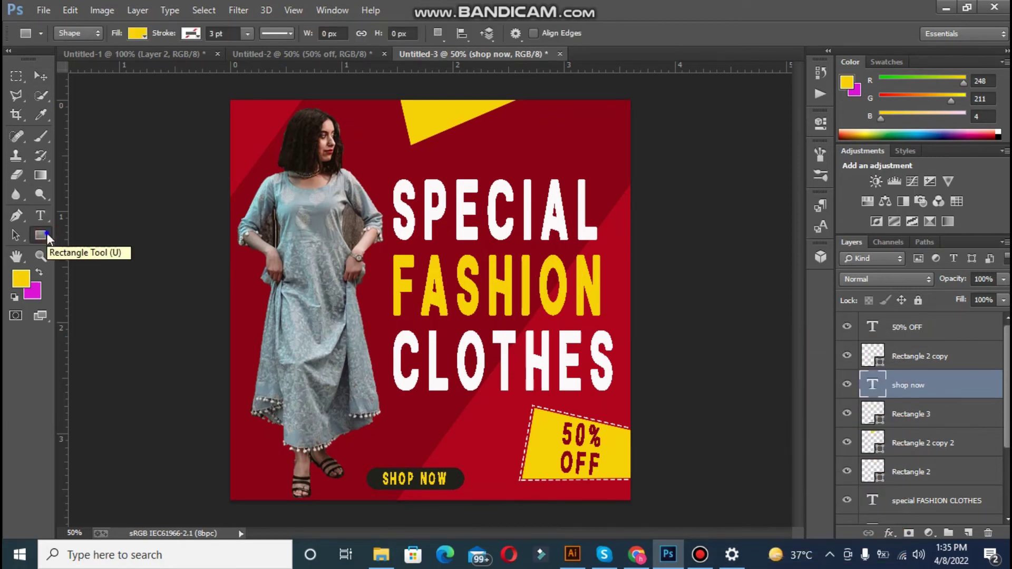
pyautogui.rightClick(46, 235)
pyautogui.click(77, 262)
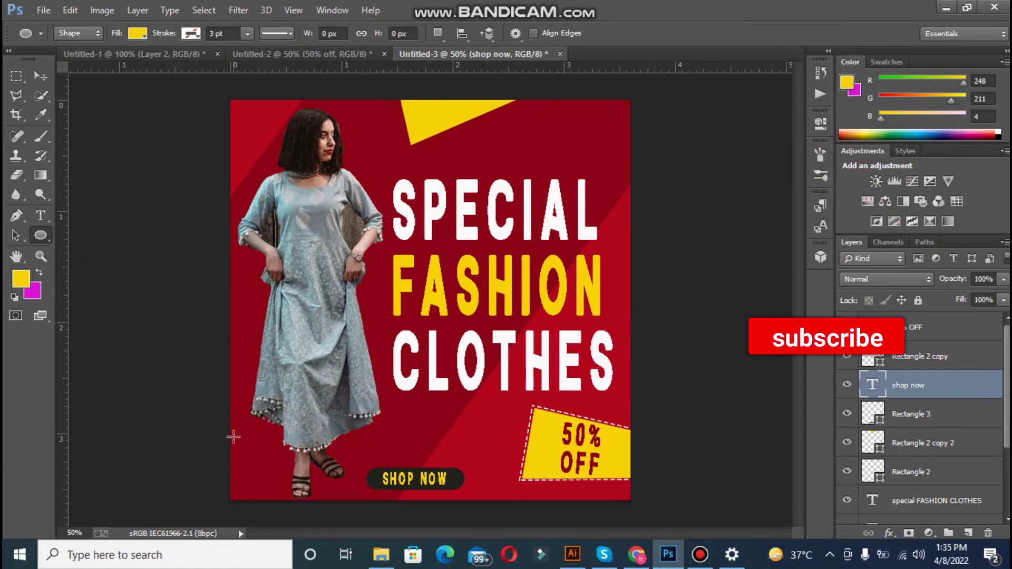
pyautogui.moveTo(237, 439); pyautogui.dragTo(240, 442)
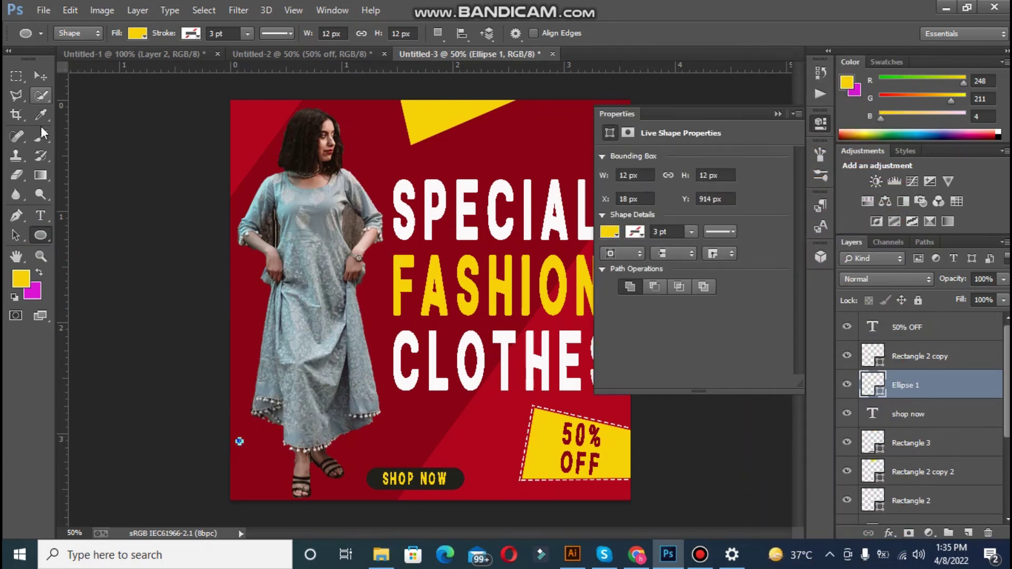
# Duplicate the small yellow circle three times to the right to form an evenly spaced row of four dots.
pyautogui.click(40, 77)
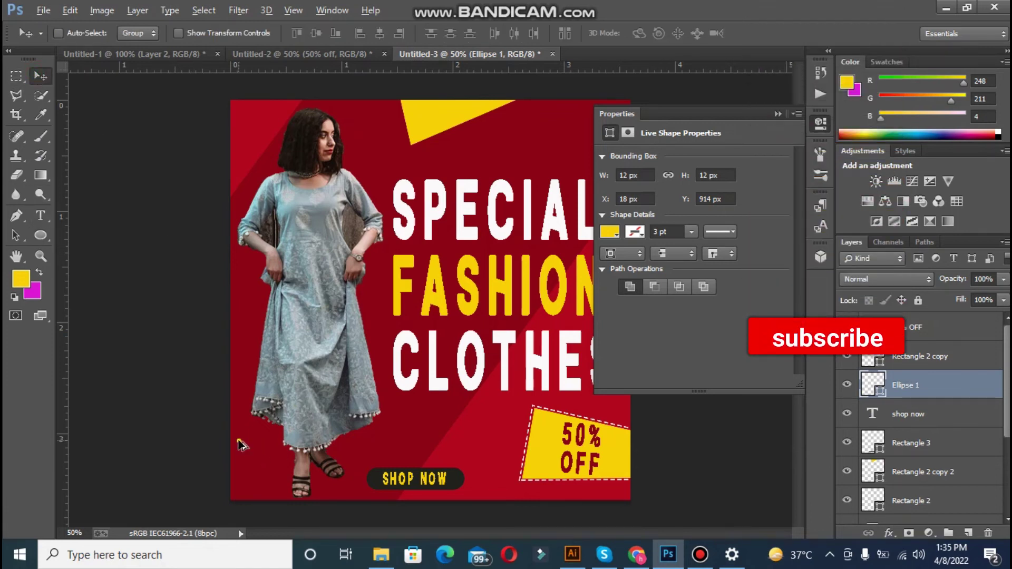
pyautogui.moveTo(239, 442); pyautogui.dragTo(248, 440)
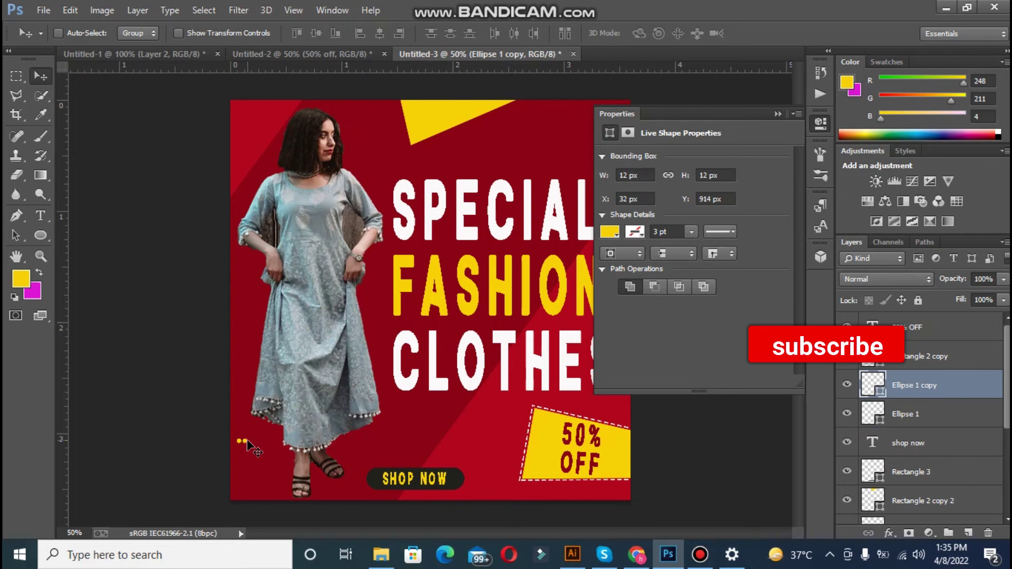
pyautogui.press('Right')
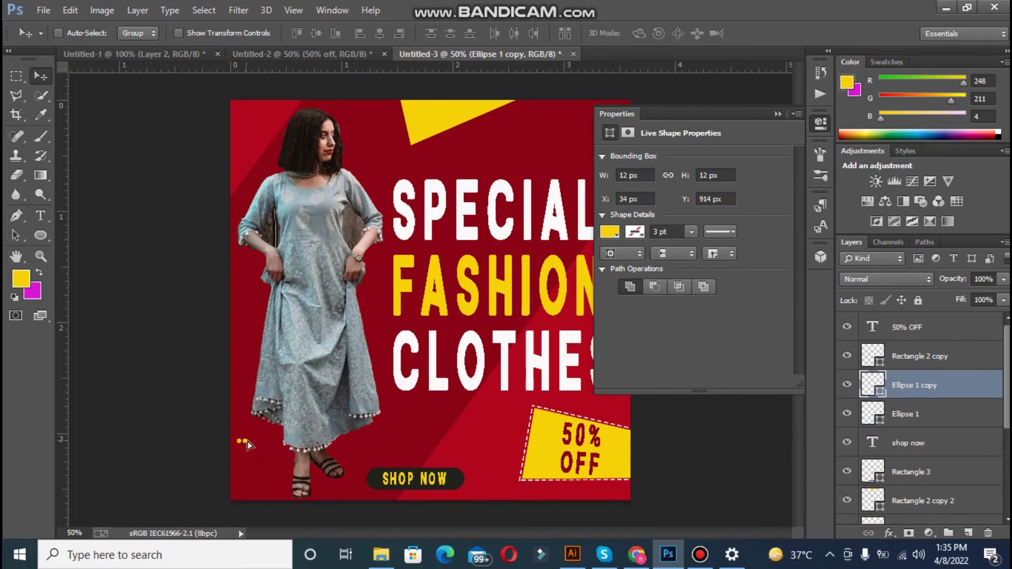
pyautogui.moveTo(250, 442); pyautogui.dragTo(253, 442)
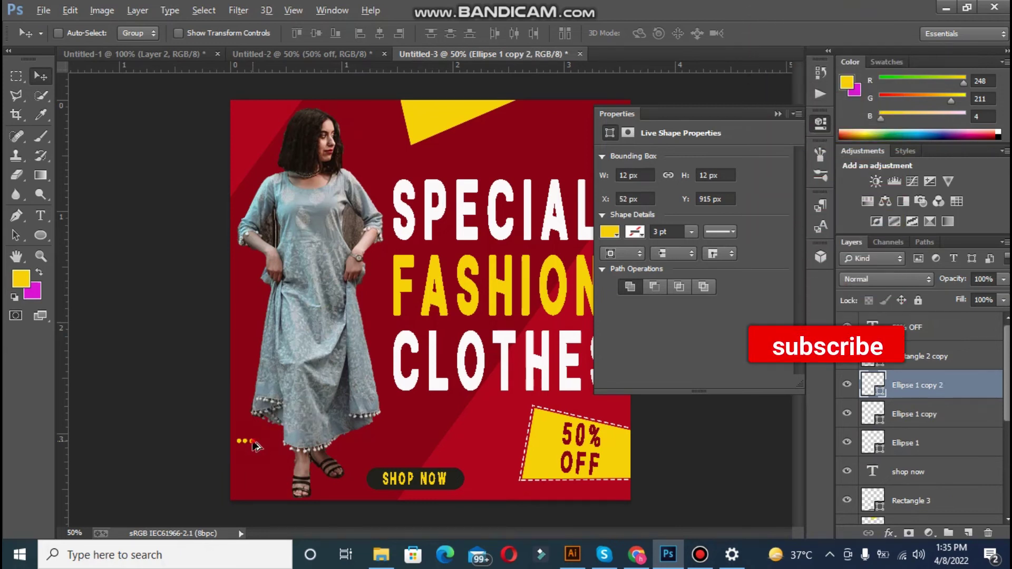
pyautogui.moveTo(257, 442); pyautogui.dragTo(263, 442)
pyautogui.press('Right')
pyautogui.press('Right')
pyautogui.press('Right')
pyautogui.press('Right')
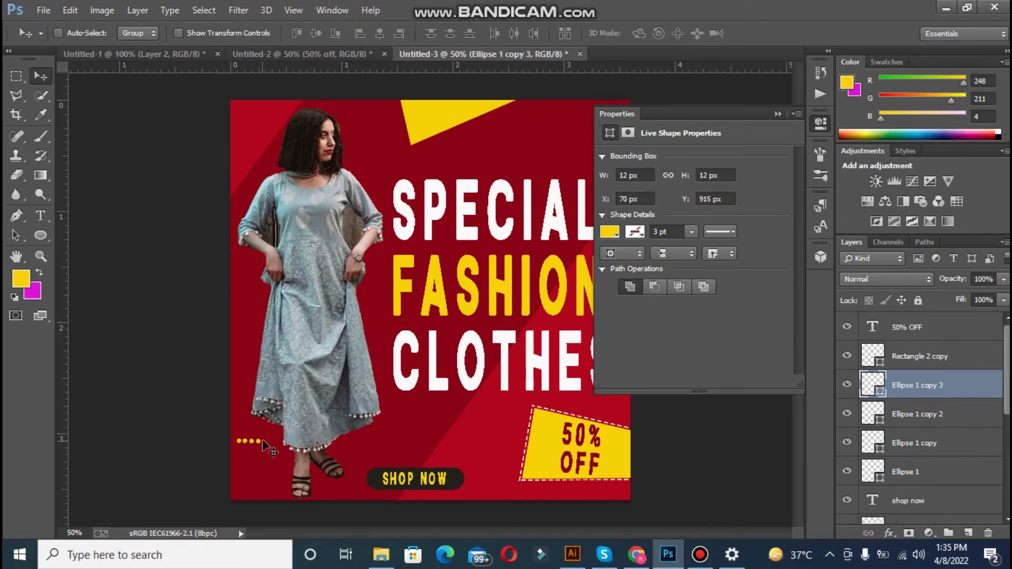
# Merge the four yellow dot shapes into a single shape layer.
pyautogui.keyDown('shift'); pyautogui.click(900, 473); pyautogui.keyUp('shift')
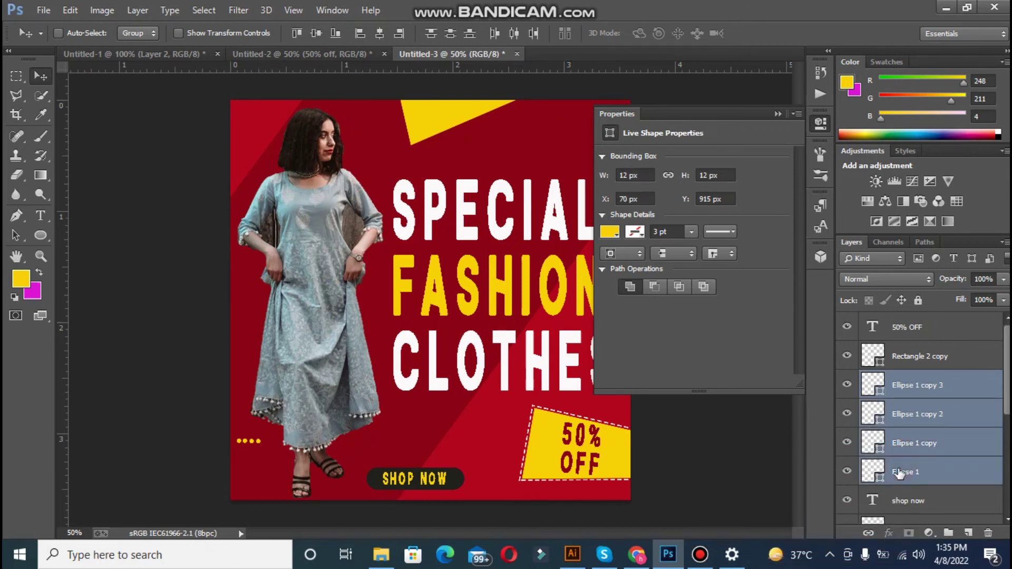
pyautogui.rightClick(900, 473)
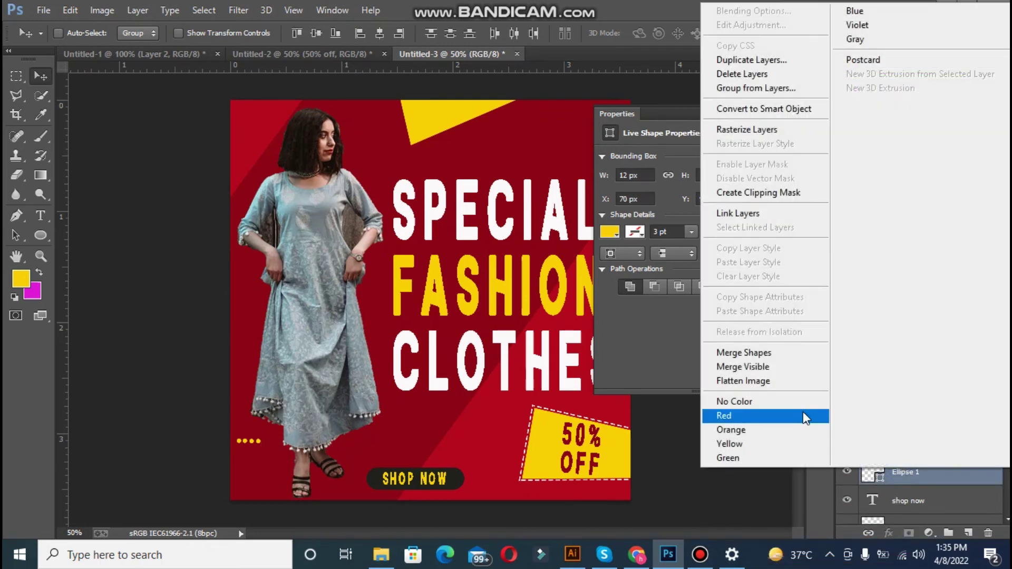
pyautogui.click(775, 352)
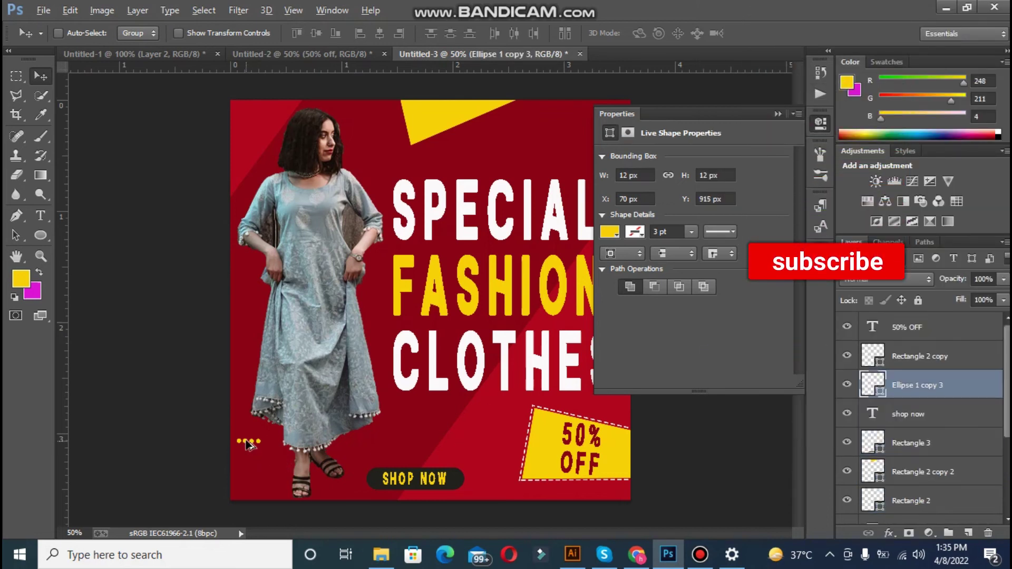
# Duplicate the dot row twice downward and nudge the last copy up to form an evenly spaced grid of three rows.
pyautogui.moveTo(247, 448); pyautogui.dragTo(250, 467)
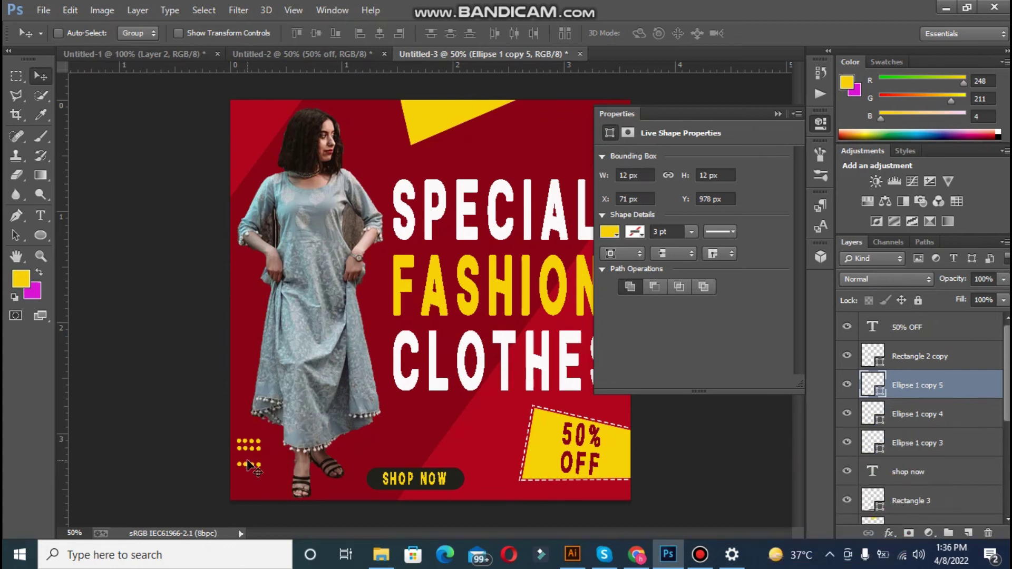
pyautogui.press('Up')
pyautogui.press('Up')
pyautogui.press('Up')
pyautogui.press('Up')
pyautogui.press('Up')
pyautogui.press('Up')
pyautogui.press('Up')
pyautogui.press('Up')
pyautogui.press('Up')
pyautogui.press('Up')
pyautogui.press('Up')
pyautogui.press('Up')
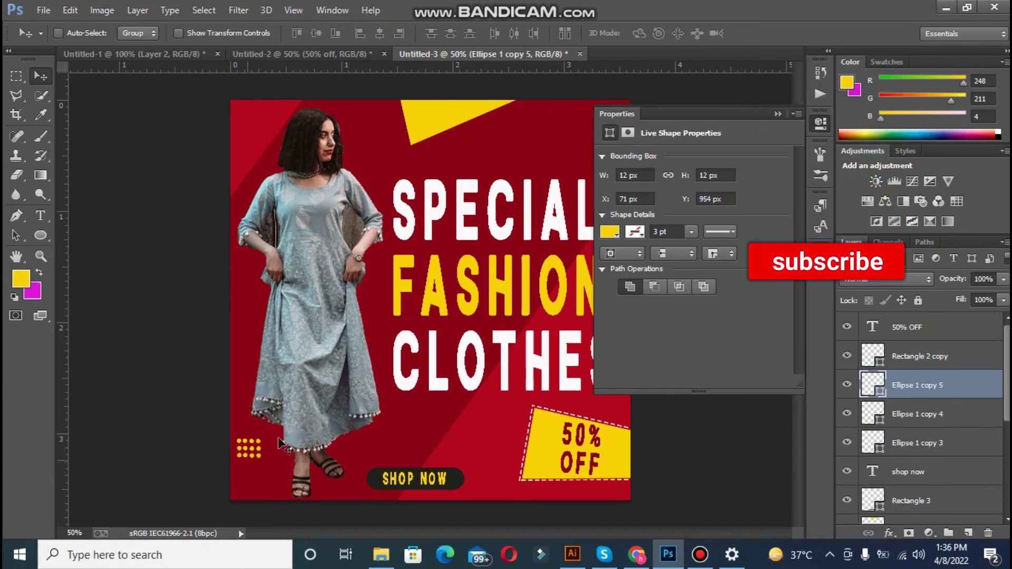
# Merge the three dot row layers into a single shape layer.
pyautogui.keyDown('shift'); pyautogui.click(876, 445); pyautogui.keyUp('shift')
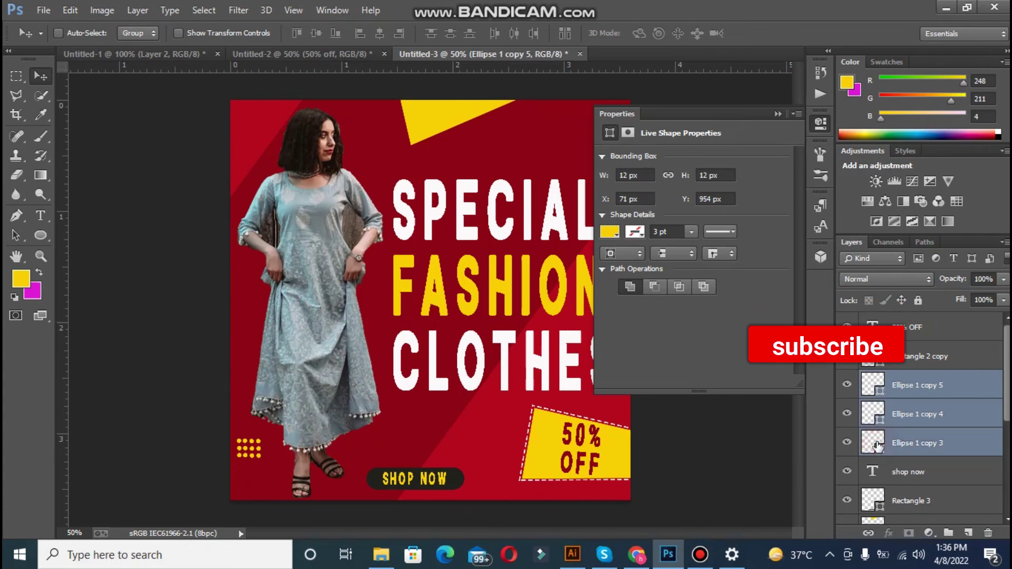
pyautogui.rightClick(877, 446)
pyautogui.click(789, 491)
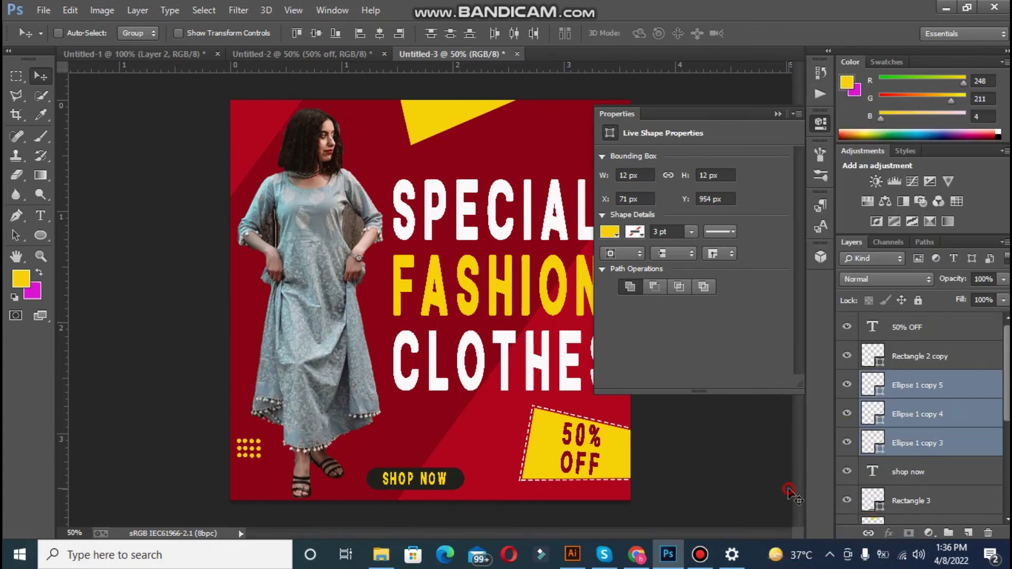
pyautogui.rightClick(903, 390)
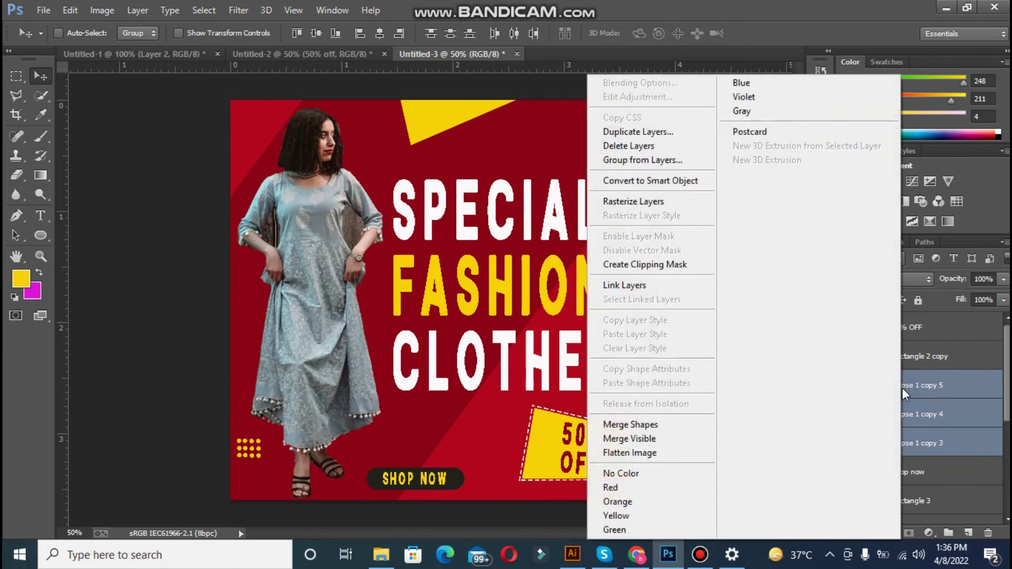
pyautogui.click(654, 424)
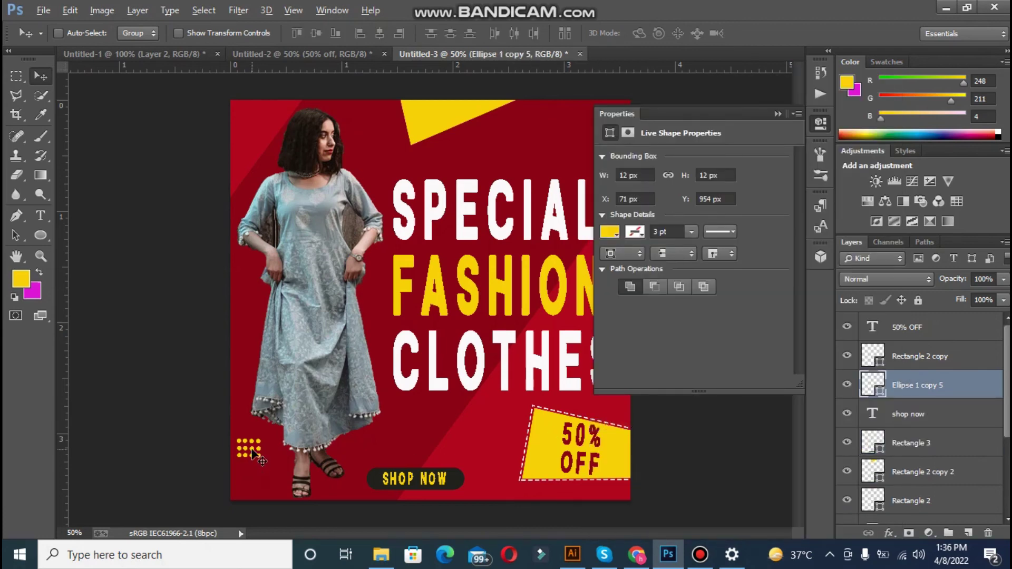
# Duplicate the dot grid up beside the woman's head at the canvas's left edge and lower the copy's opacity to about 79%.
pyautogui.moveTo(256, 453); pyautogui.dragTo(255, 158)
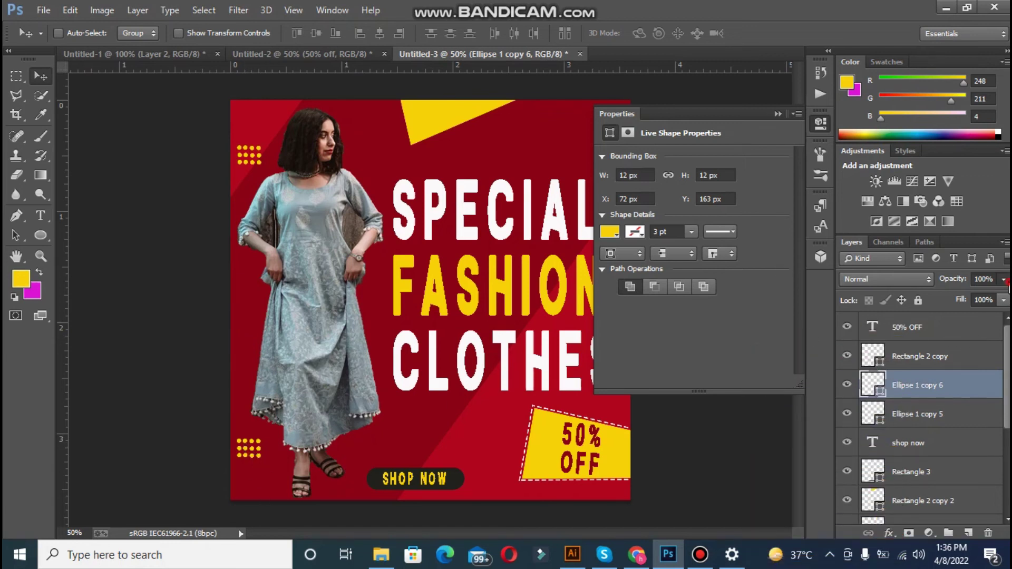
pyautogui.moveTo(1003, 297); pyautogui.dragTo(988, 297)
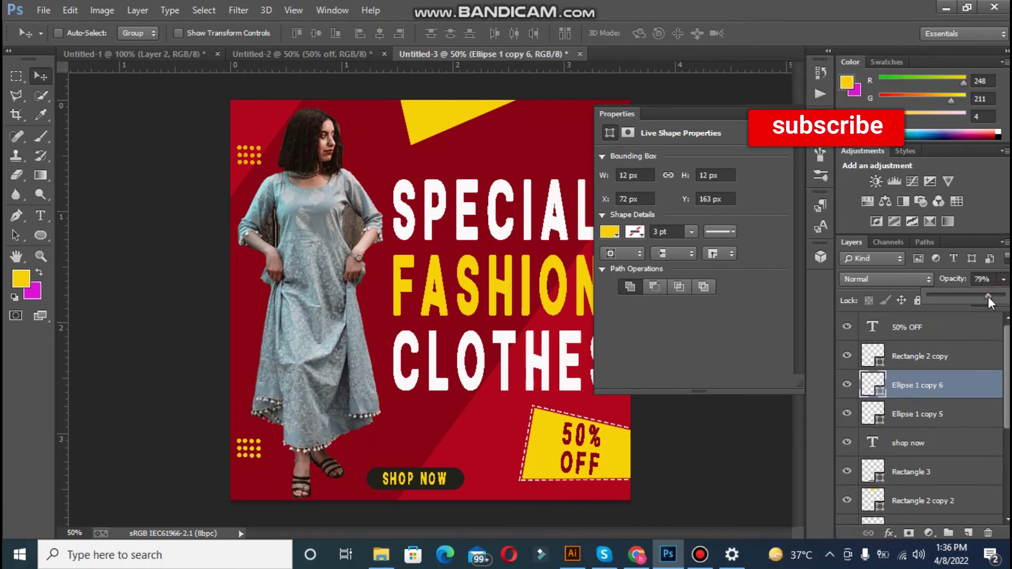
# Lower the opacity of the dot grid beside the woman's feet to about 78%.
pyautogui.click(943, 414)
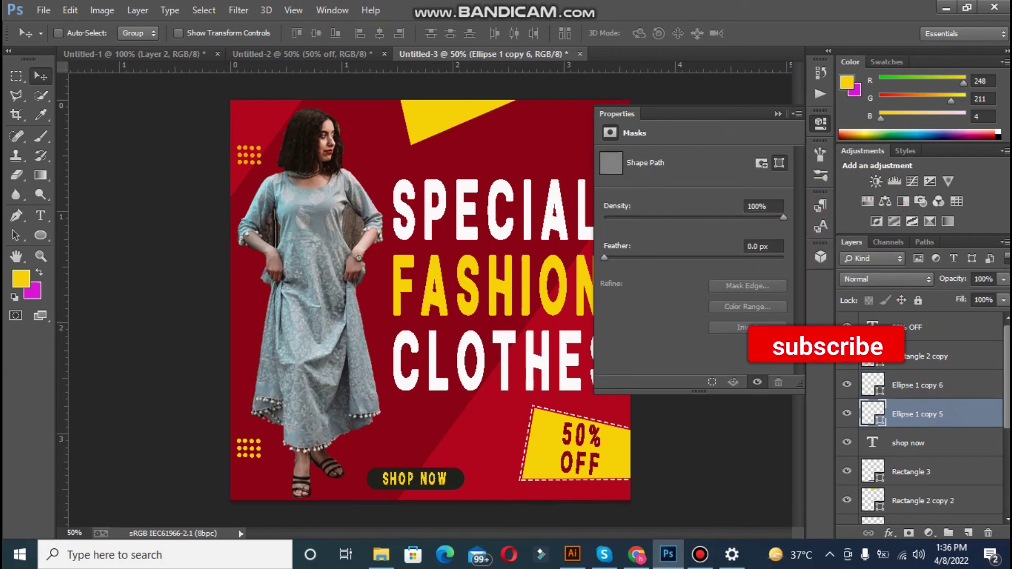
pyautogui.click(1005, 280)
pyautogui.moveTo(1003, 297); pyautogui.dragTo(988, 300)
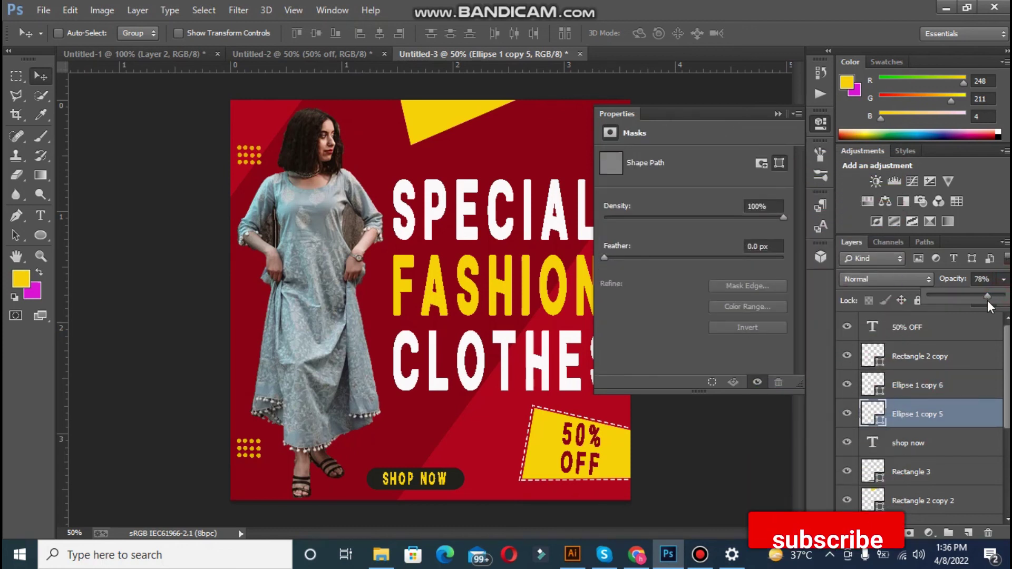
pyautogui.click(778, 114)
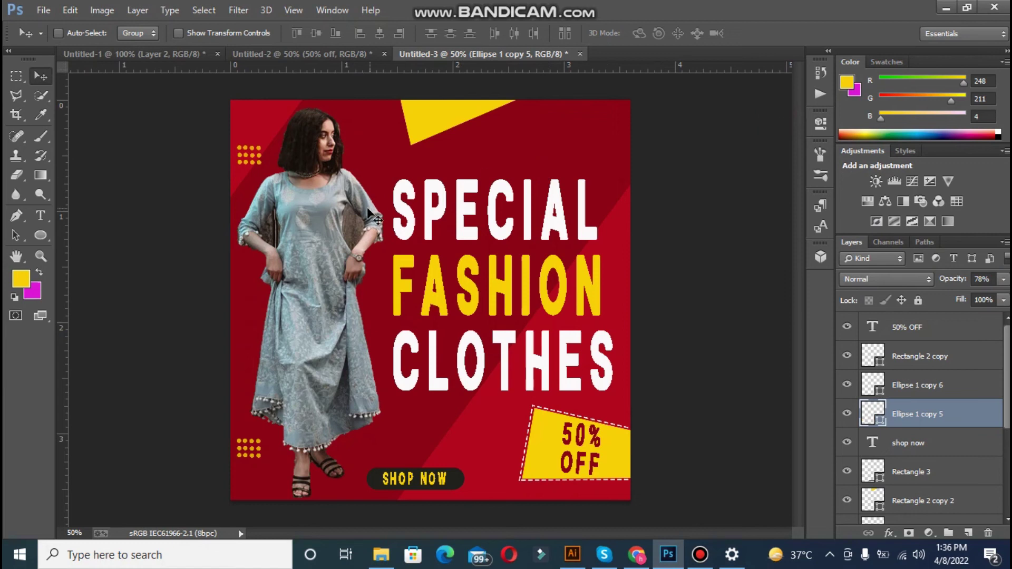
pyautogui.rightClick(39, 236)
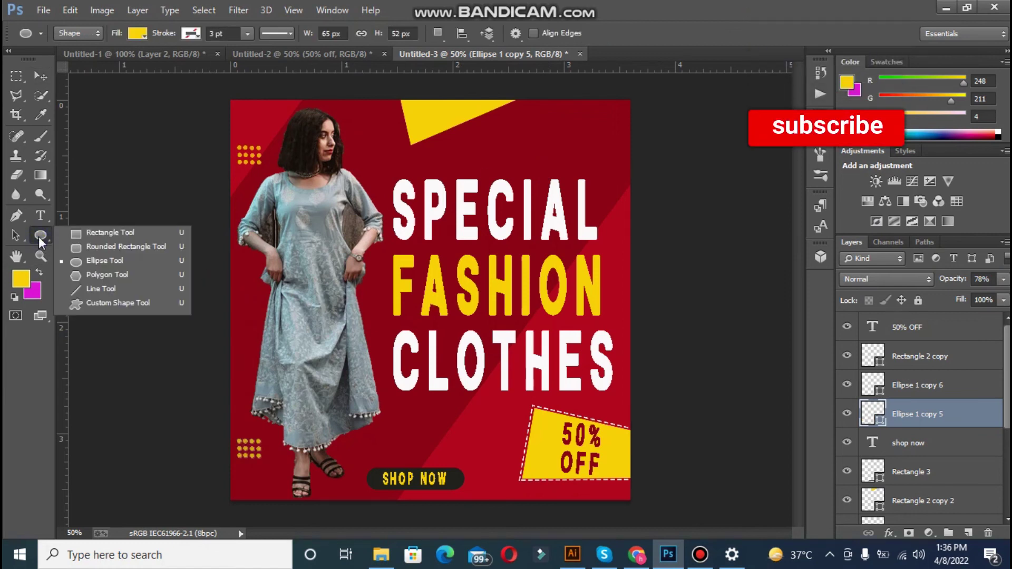
pyautogui.click(75, 290)
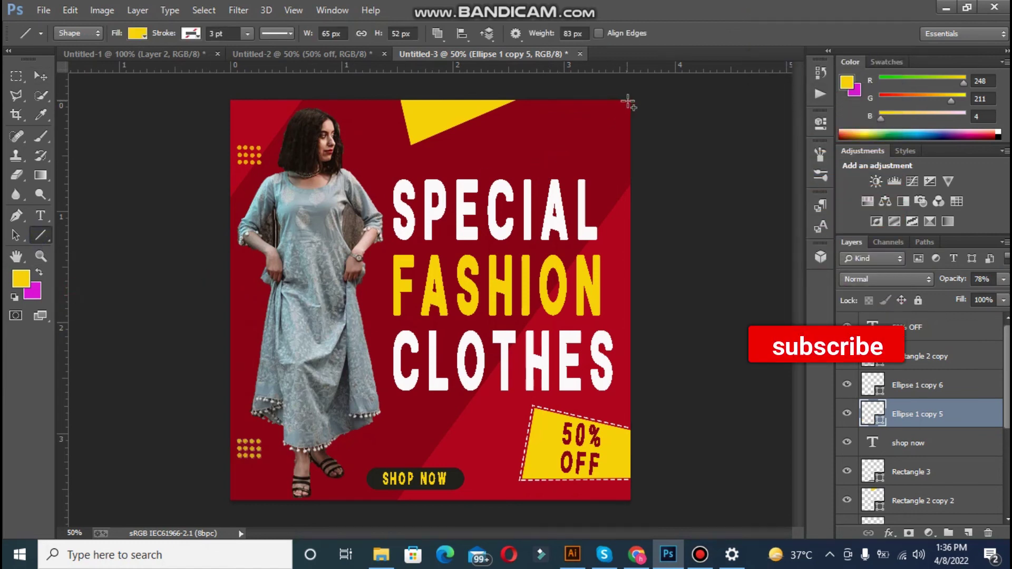
pyautogui.moveTo(628, 102); pyautogui.dragTo(601, 148)
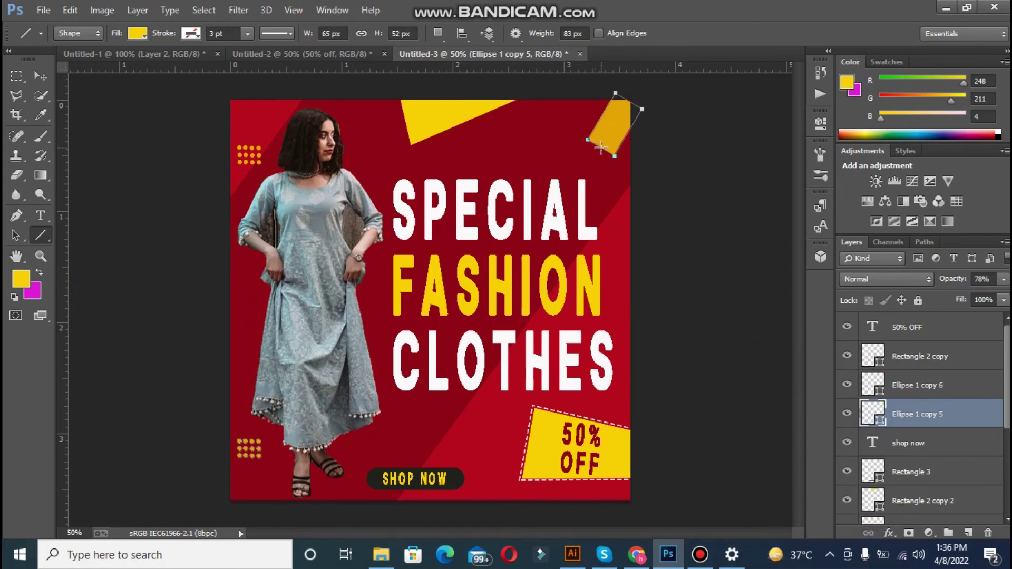
pyautogui.hotkey('ctrl', 'z')
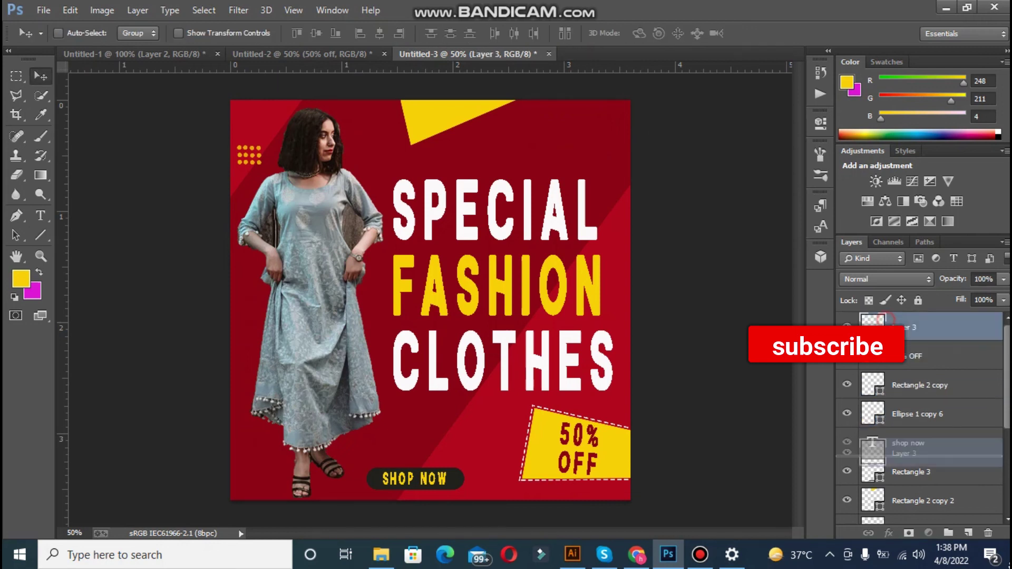
# Delete the unneeded Layer 3 and add the yellow two-line text "LOGO HERE" in the ALISEO font near the woman's head.
pyautogui.click(989, 533)
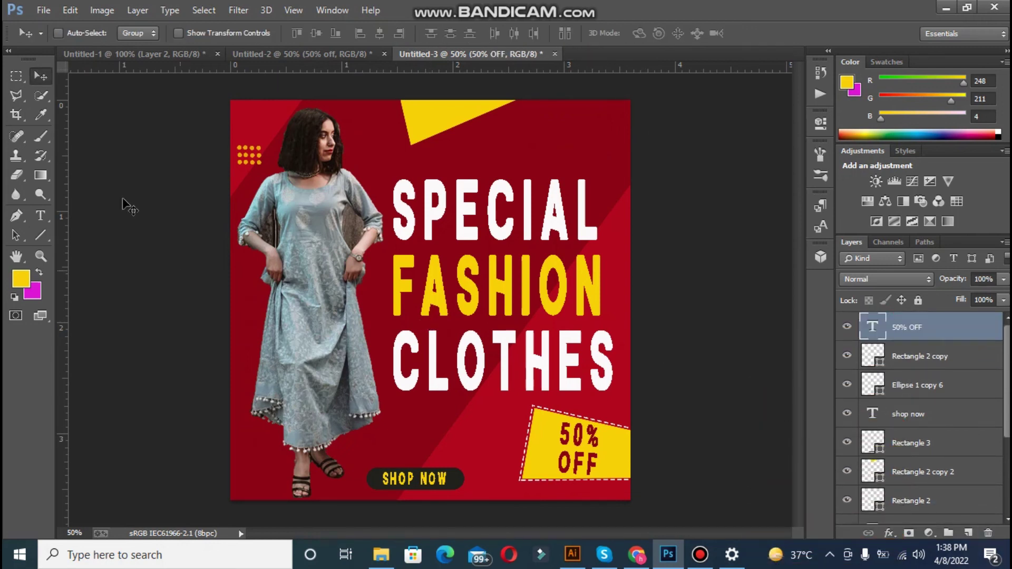
pyautogui.click(40, 215)
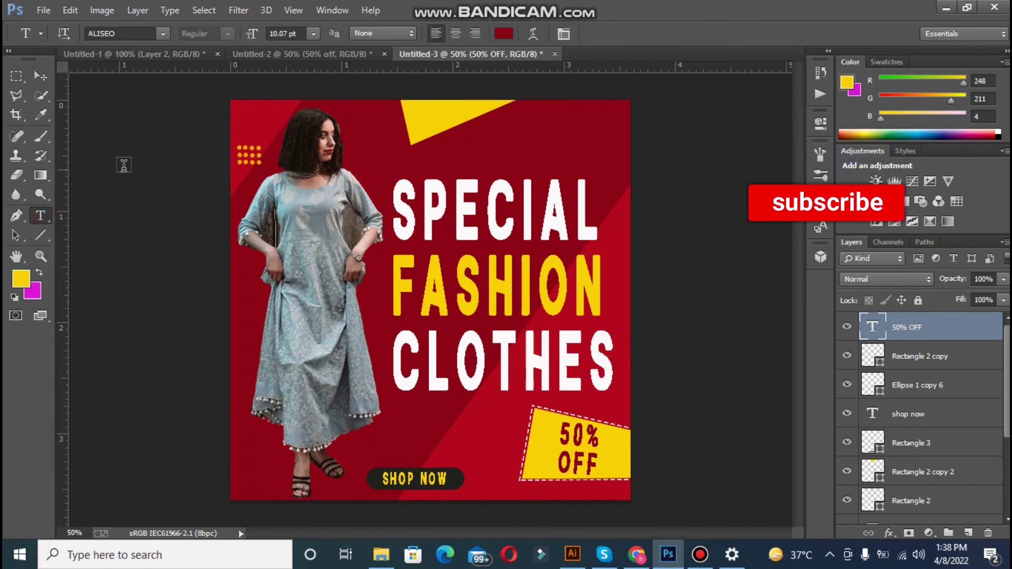
pyautogui.click(124, 167)
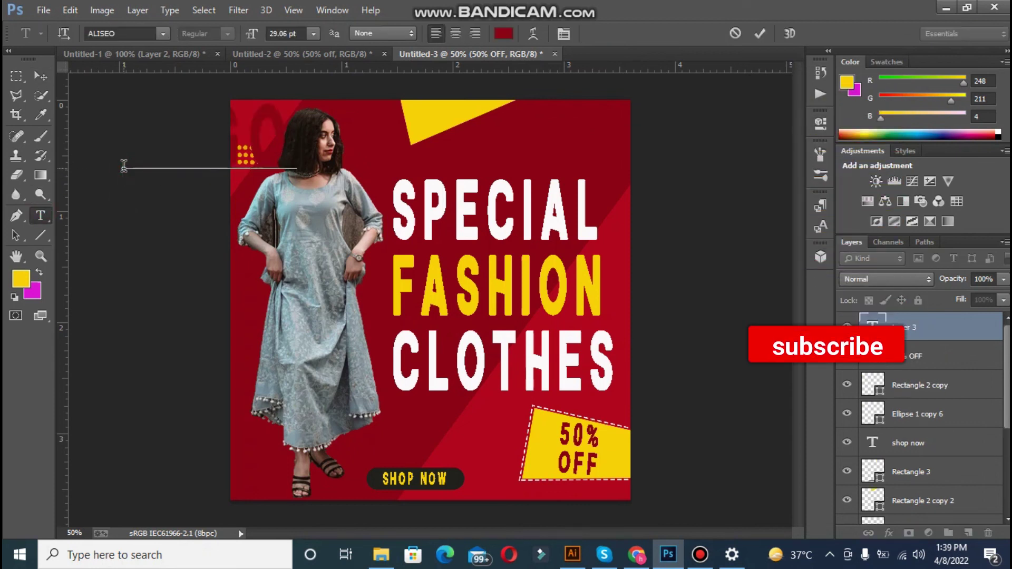
pyautogui.write('SALE')
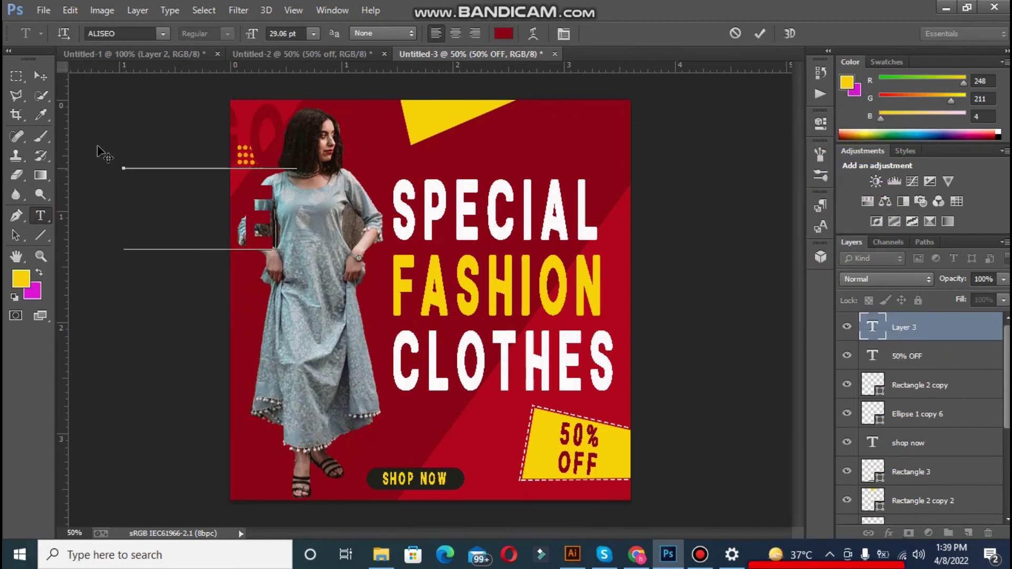
pyautogui.click(44, 74)
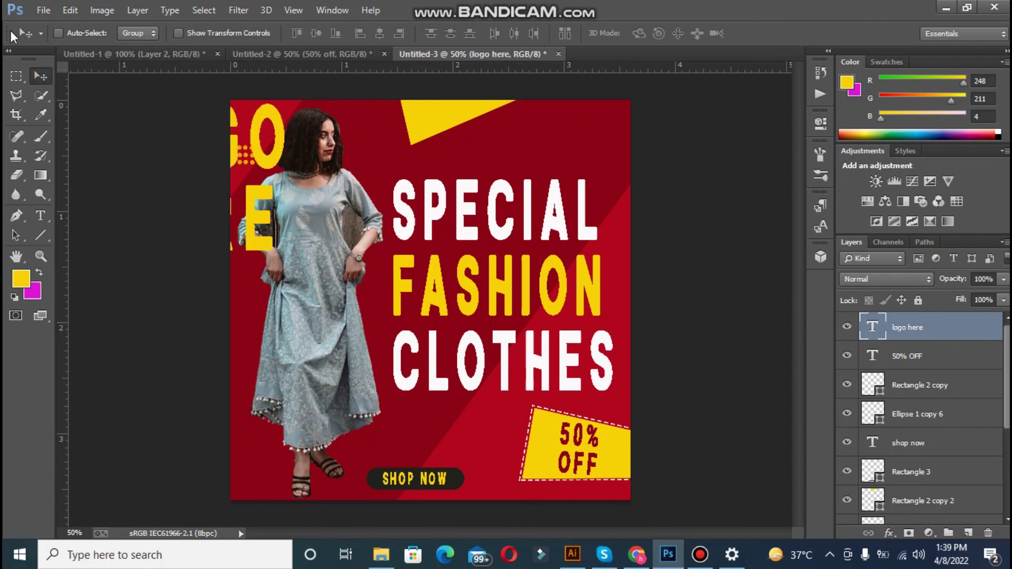
# Scale the "LOGO HERE" text down to about 15.3% and place it in the canvas's upper-right corner.
pyautogui.hotkey('ctrl', 't')
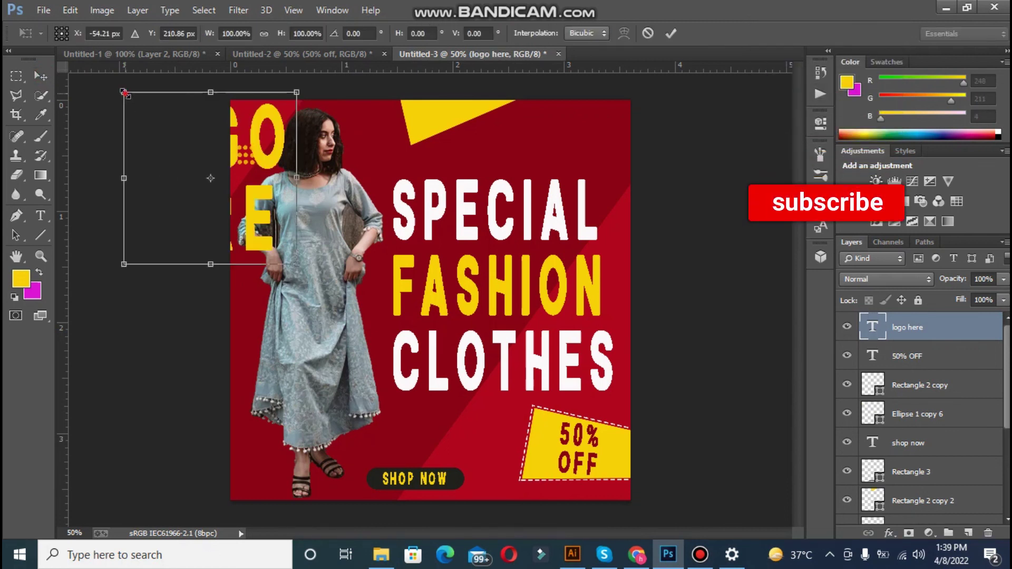
pyautogui.moveTo(125, 92); pyautogui.dragTo(612, 117)
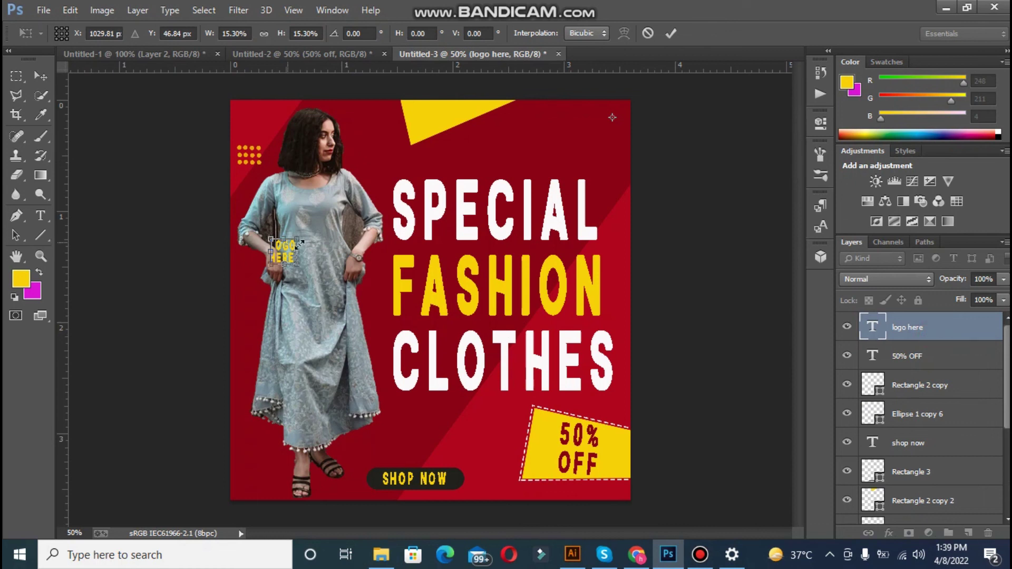
pyautogui.moveTo(282, 250); pyautogui.dragTo(612, 122)
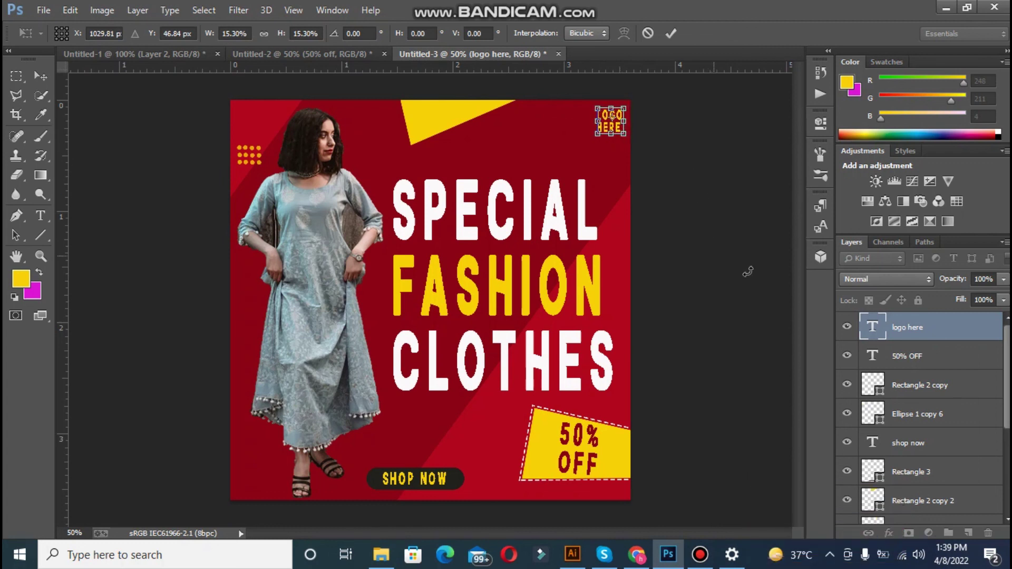
pyautogui.press('Return')
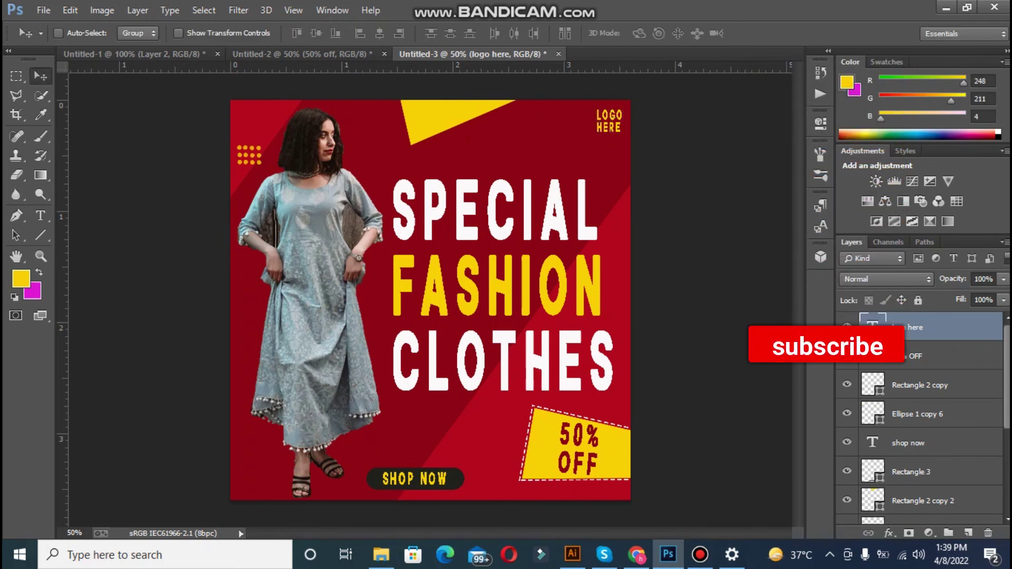
# Recolour the large diagonal background shape, Rectangle 1, to dark red #7c0112.
pyautogui.scroll(-5, 923, 422)
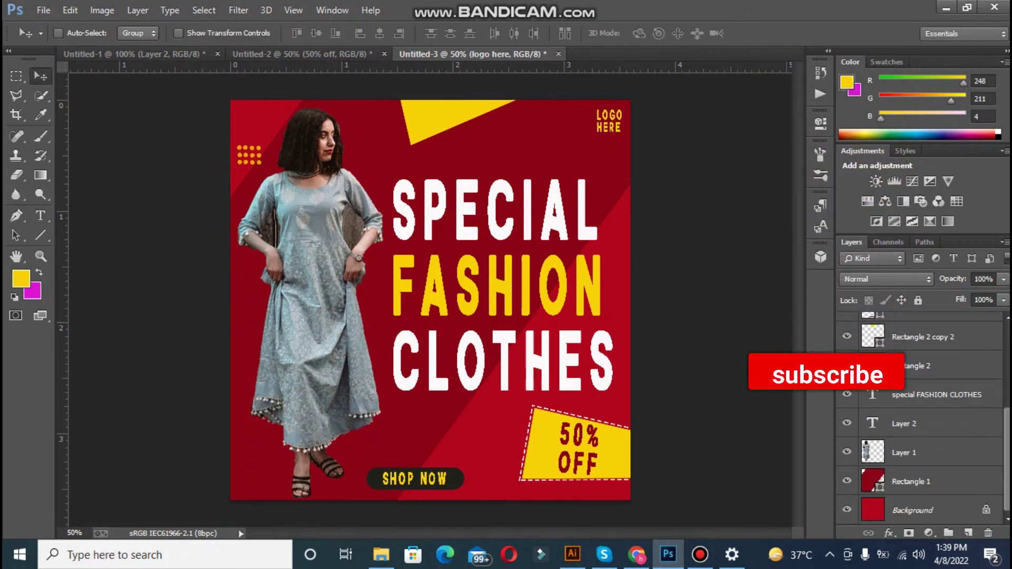
pyautogui.click(912, 481)
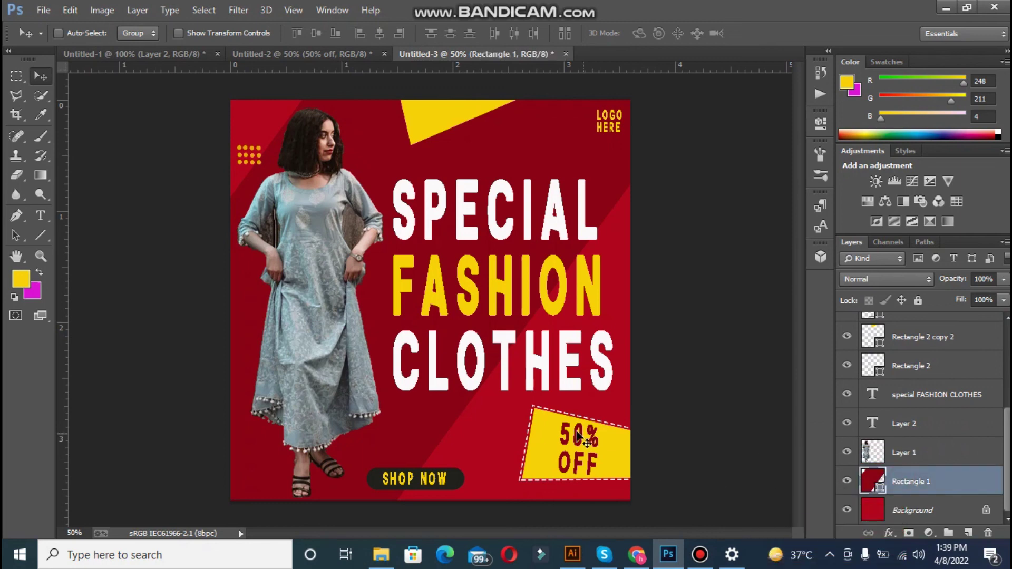
pyautogui.doubleClick(876, 483)
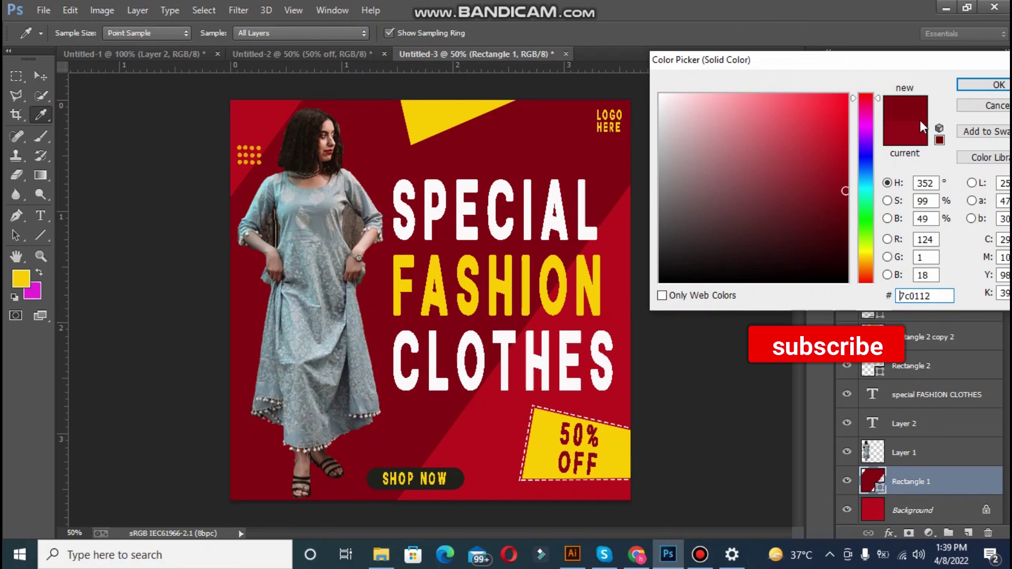
pyautogui.click(996, 84)
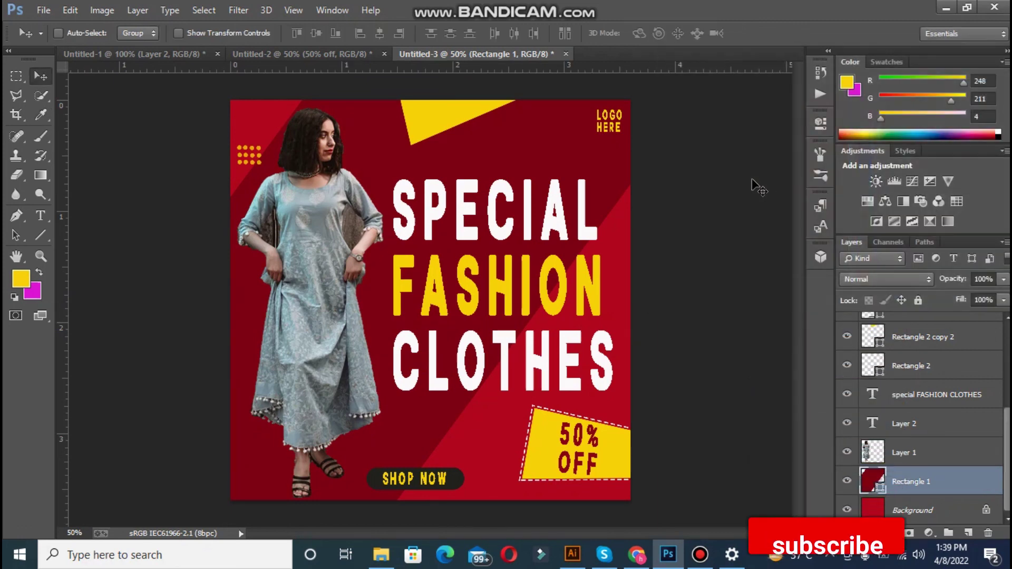
# Realign the dark red diagonal shape by rotating it about 5.5°, widening it to about 103.6% and shifting it slightly to the right.
pyautogui.hotkey('ctrl', 't')
pyautogui.hotkey('ctrl', '-')
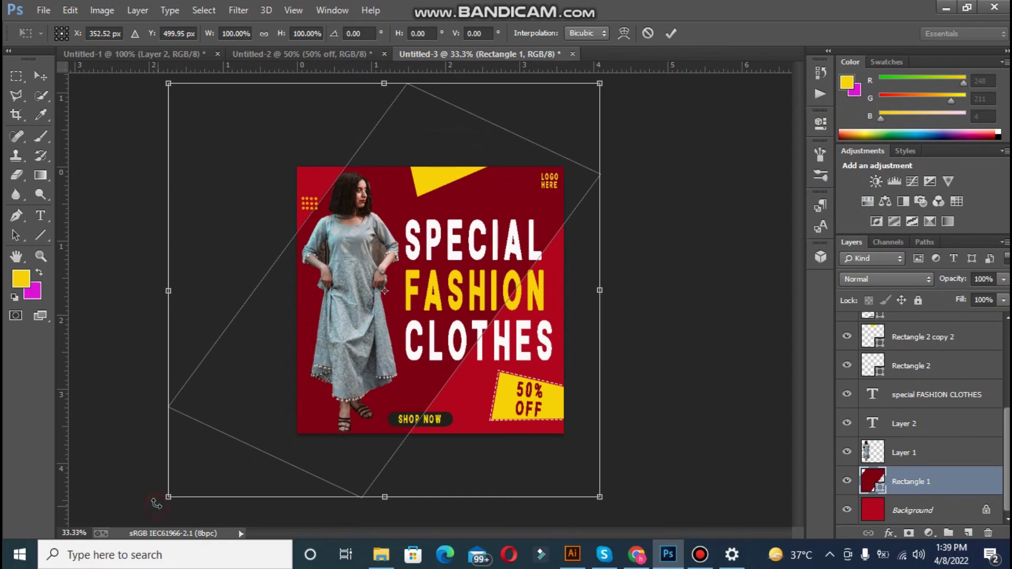
pyautogui.moveTo(156, 503); pyautogui.dragTo(144, 480)
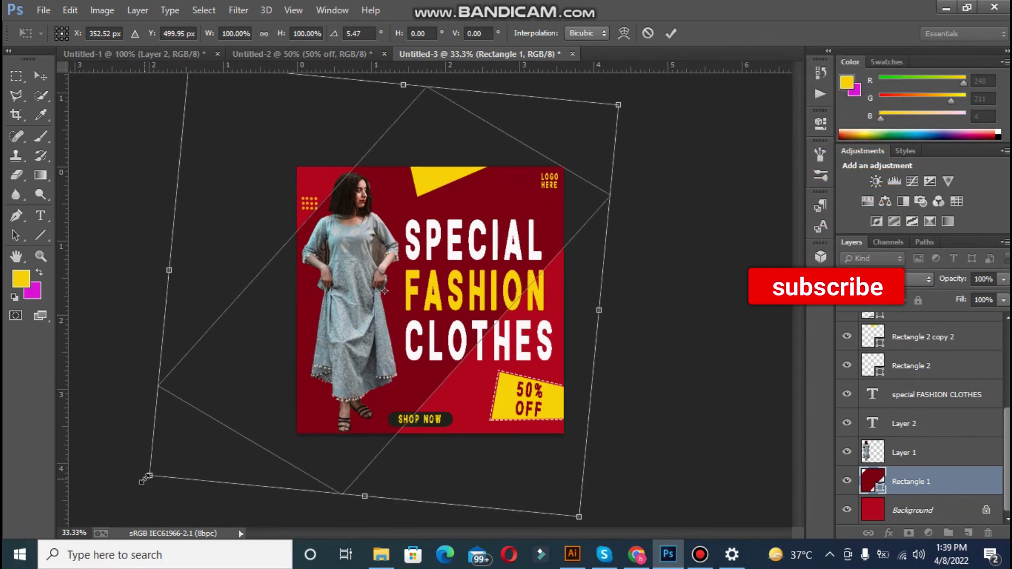
pyautogui.moveTo(169, 268); pyautogui.dragTo(153, 252)
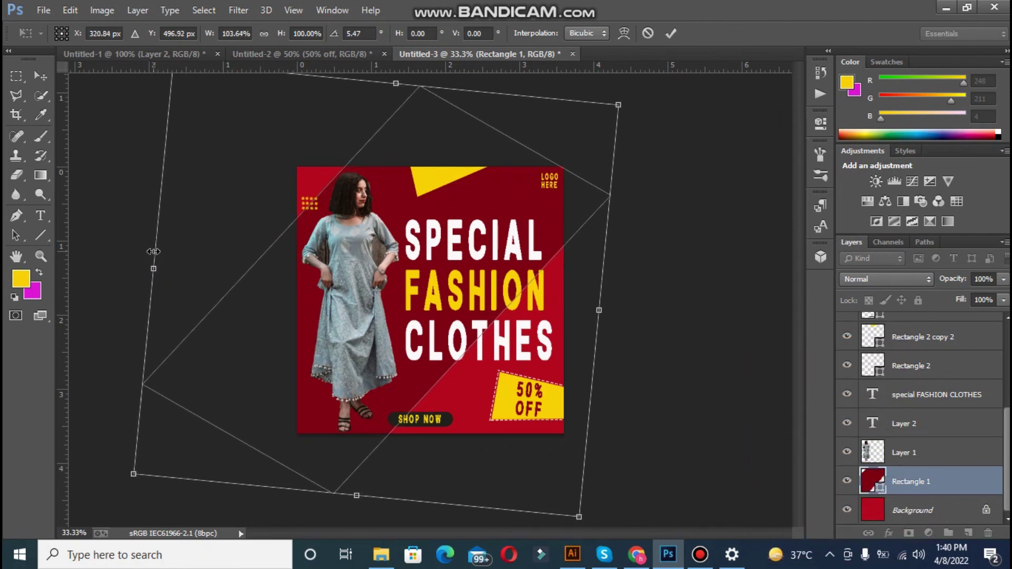
pyautogui.press('Return')
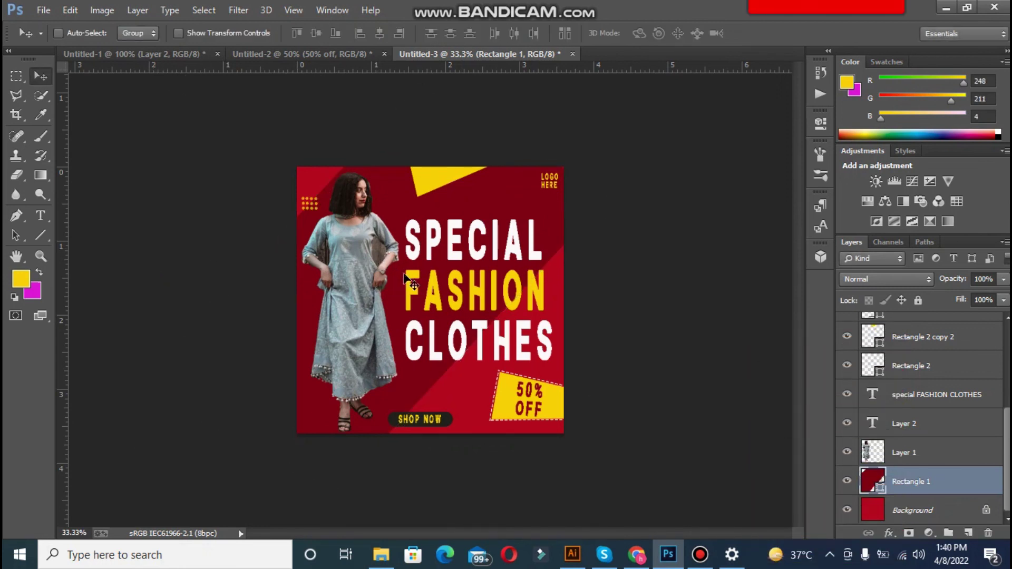
pyautogui.moveTo(402, 272); pyautogui.dragTo(423, 279)
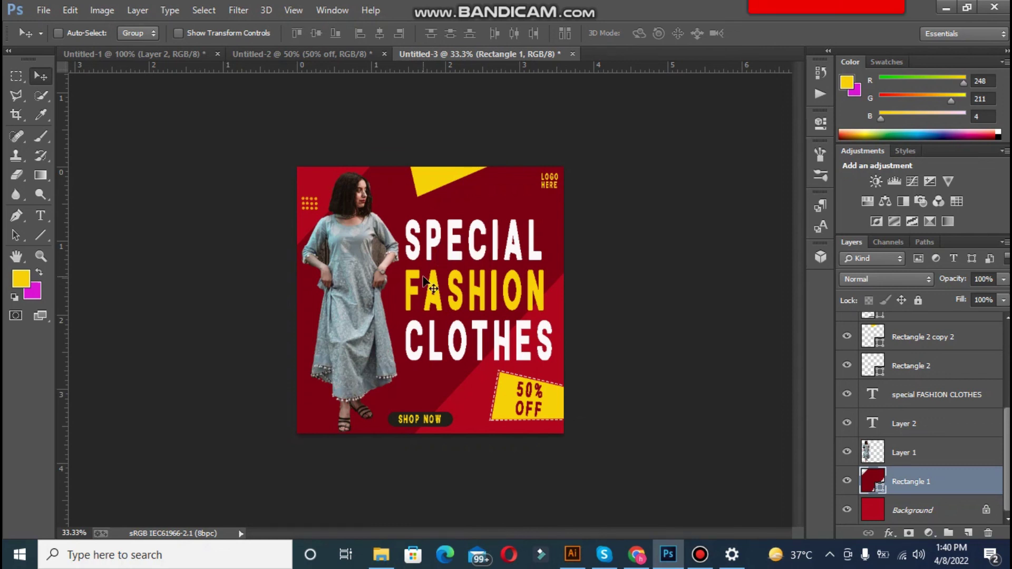